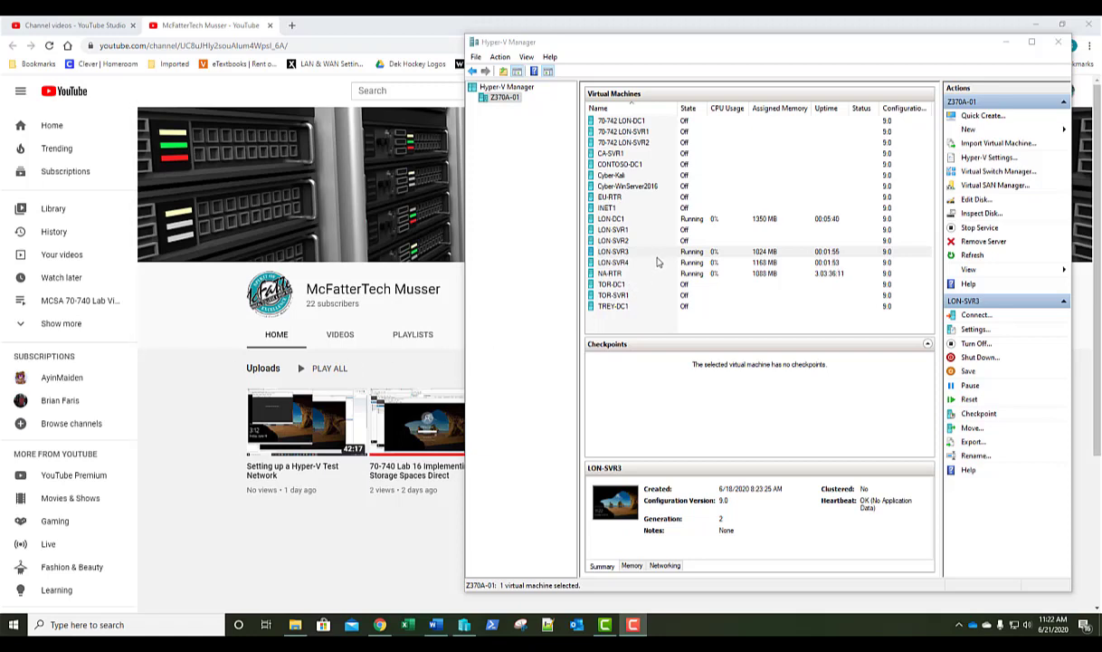
Connect to the LON-SVR3 console and sign in as the domain administrator with the account password.
{"action": "double_click", "coordinate": [629, 250]}
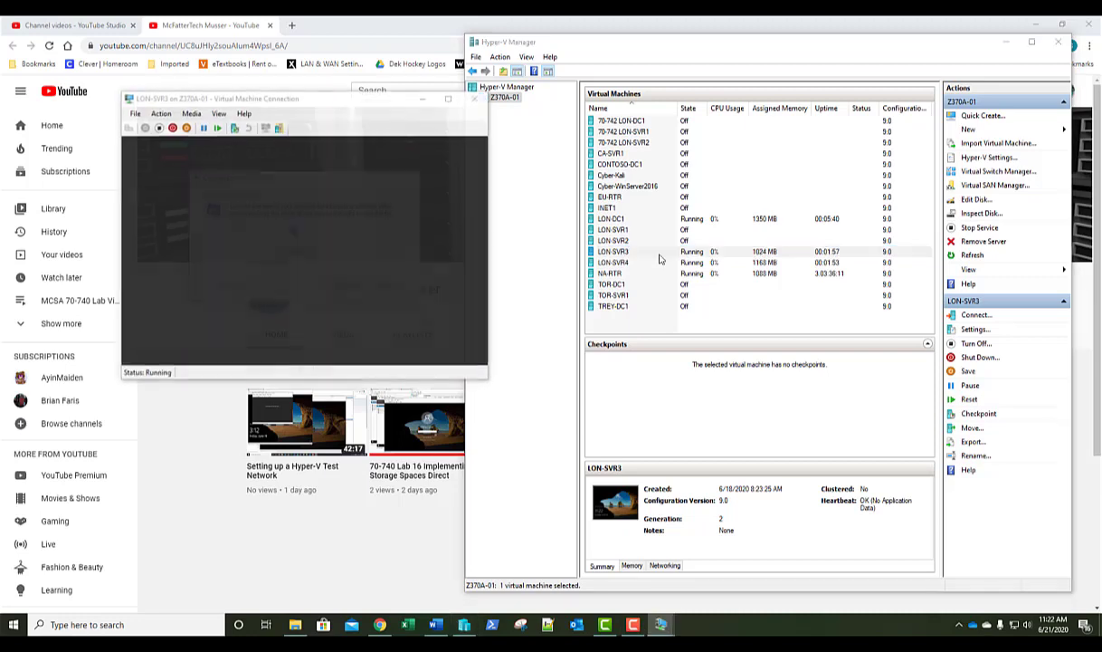
{"action": "left_click", "coordinate": [345, 287]}
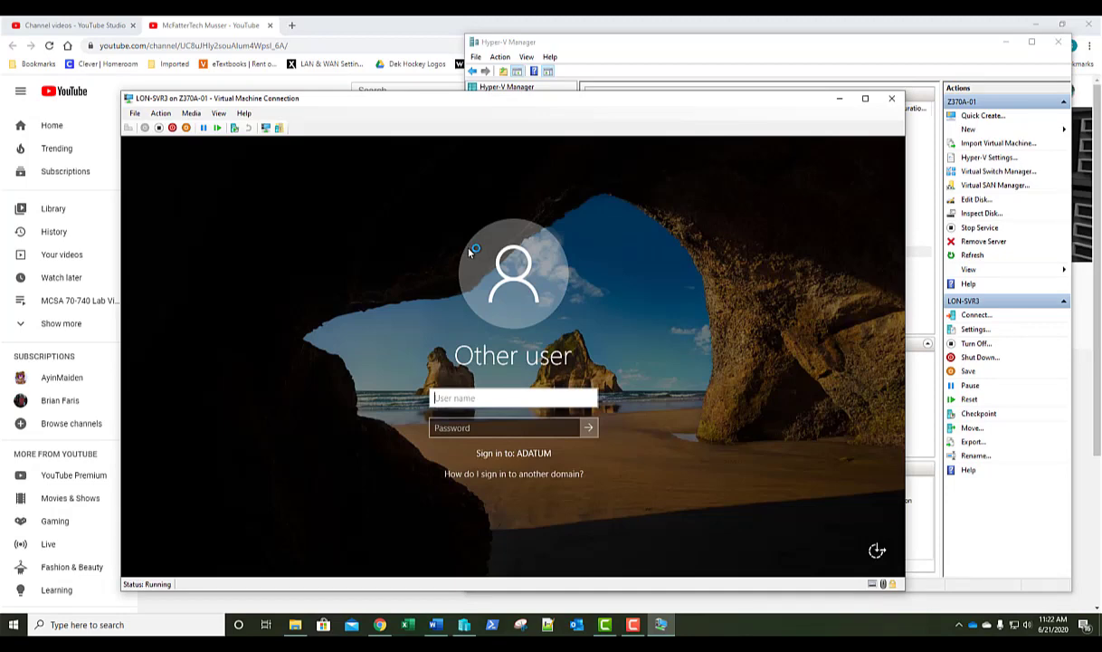
{"action": "type", "text": "adatum\\adm"}
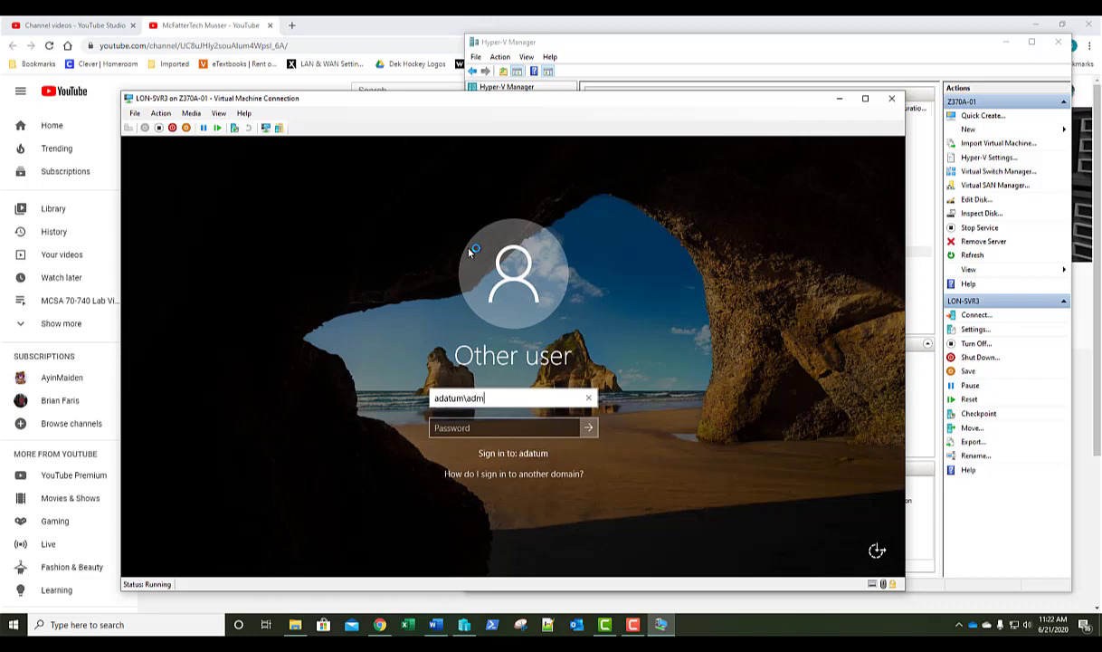
{"action": "type", "text": "inistrator"}
{"action": "key", "text": "Tab"}
{"action": "type", "text": "Pa"}
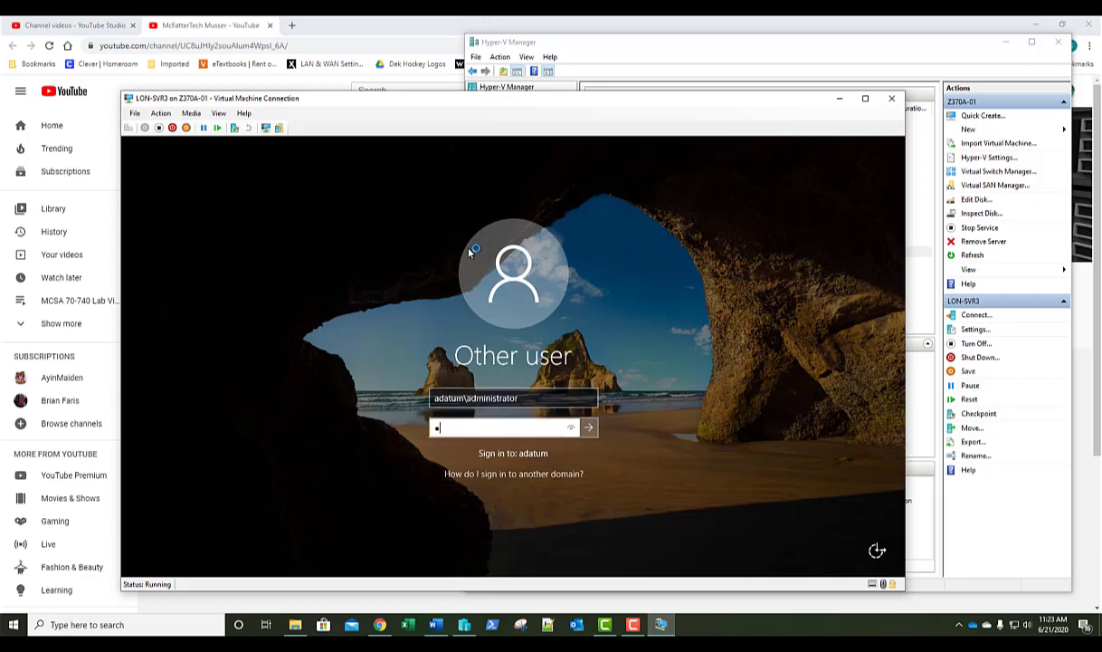
{"action": "type", "text": "$$w0rd"}
{"action": "key", "text": "Return"}
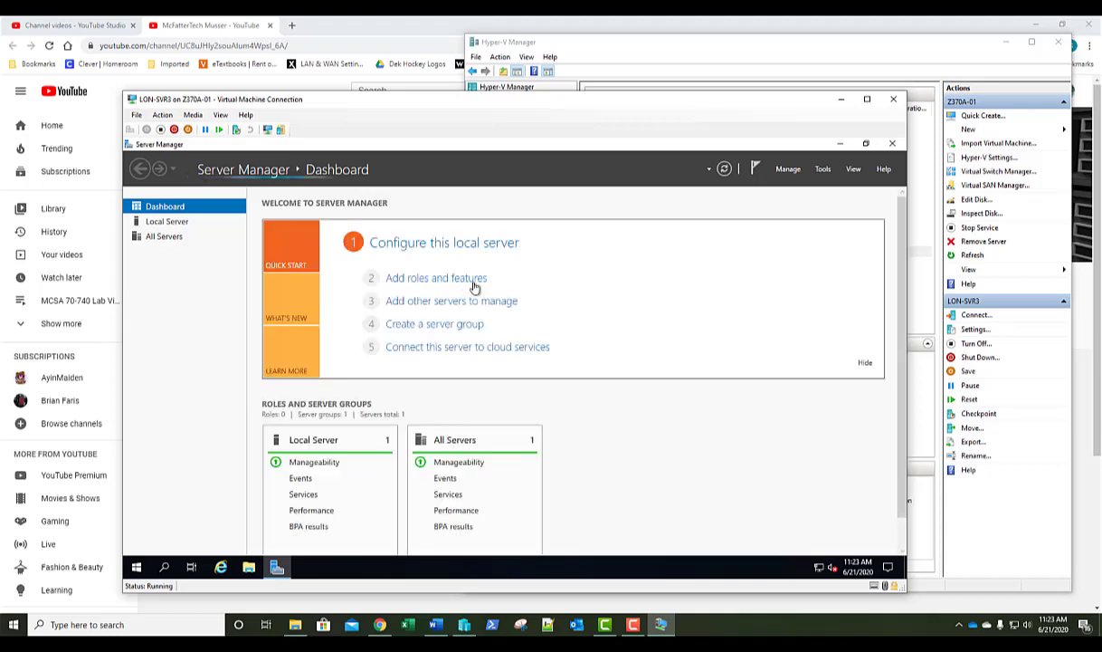
Hide the Server Manager welcome panel and view LON-SVR3's Local Server properties.
{"action": "left_click", "coordinate": [864, 364]}
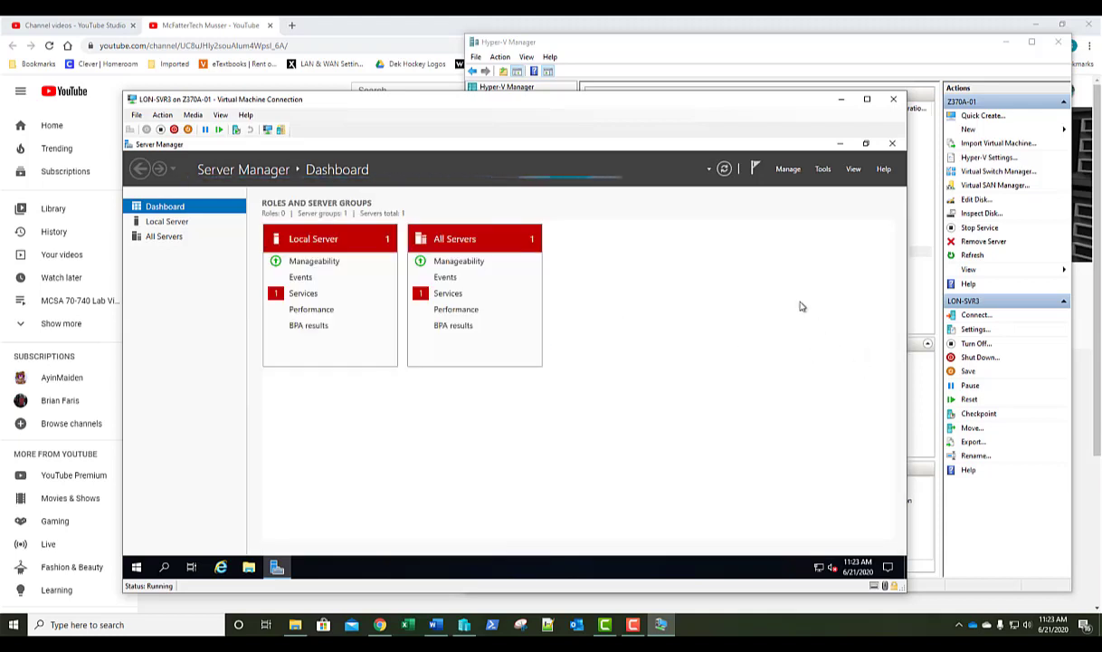
{"action": "left_click", "coordinate": [182, 222]}
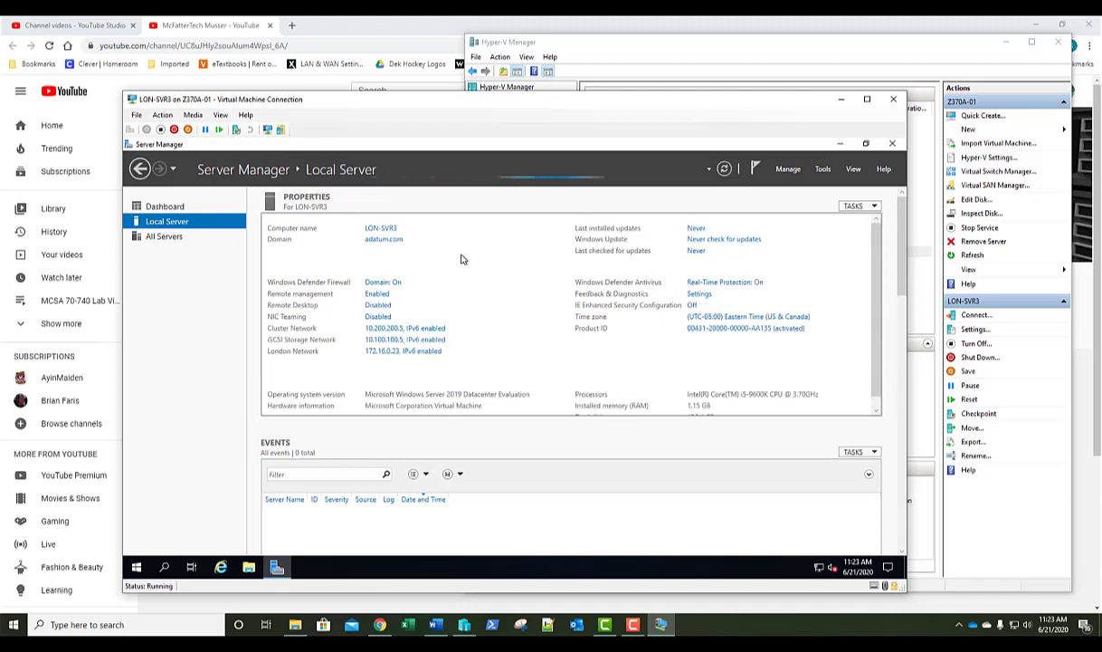
Start the Add Roles and Features wizard for LON-SVR3, keeping the defaults up to the Features page.
{"action": "left_click", "coordinate": [788, 169]}
{"action": "left_click", "coordinate": [785, 184]}
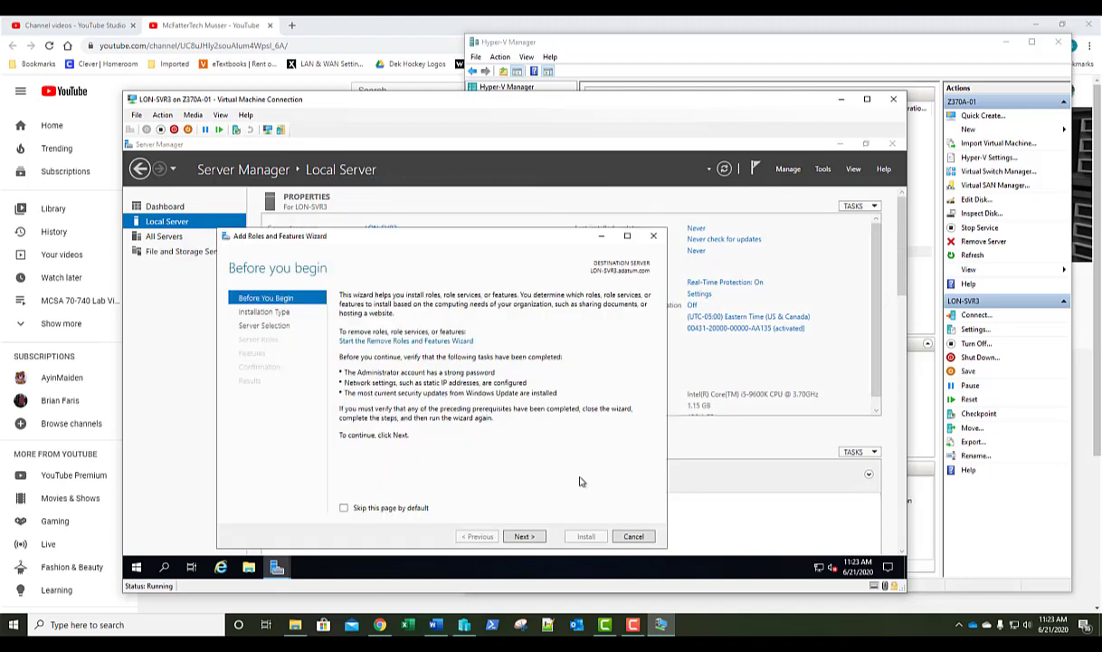
{"action": "left_click", "coordinate": [526, 536]}
{"action": "left_click", "coordinate": [525, 536]}
{"action": "left_click", "coordinate": [526, 536]}
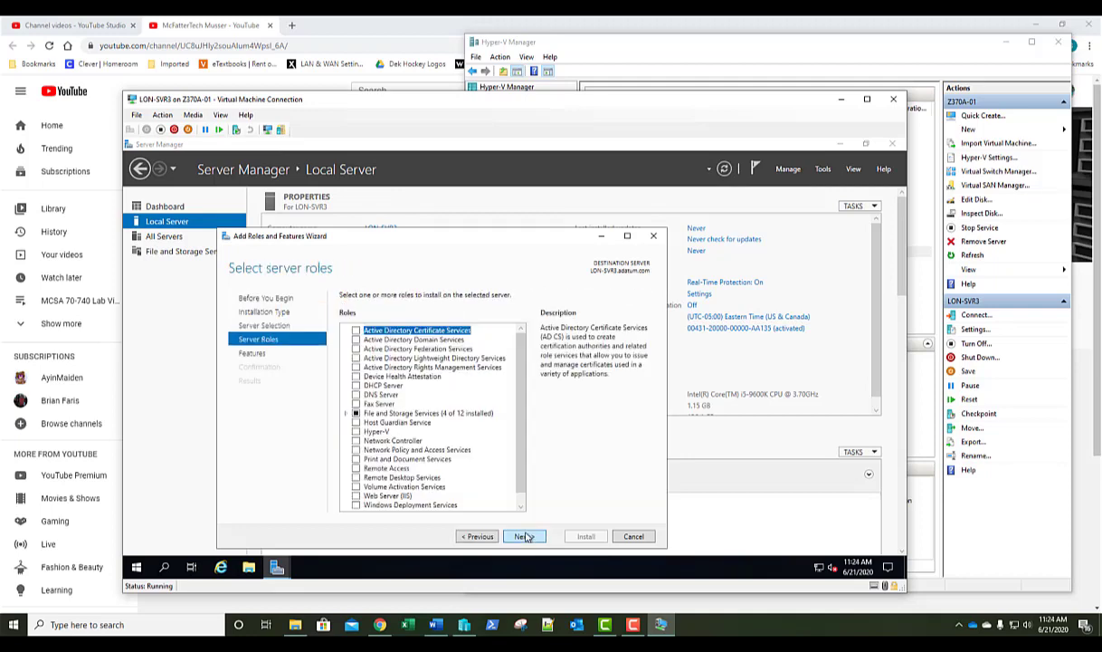
{"action": "left_click", "coordinate": [526, 536]}
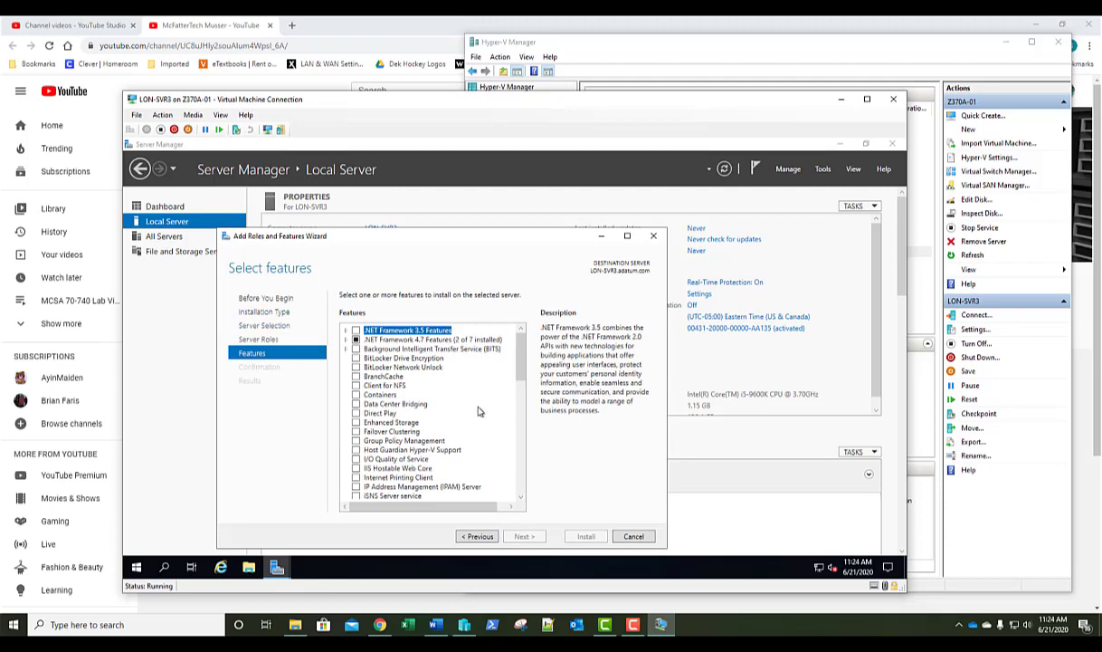
Select Network Load Balancing with its management tools, install it, and close the wizard.
{"action": "scroll", "coordinate": [478, 409], "scroll_direction": "down", "scroll_amount": 5}
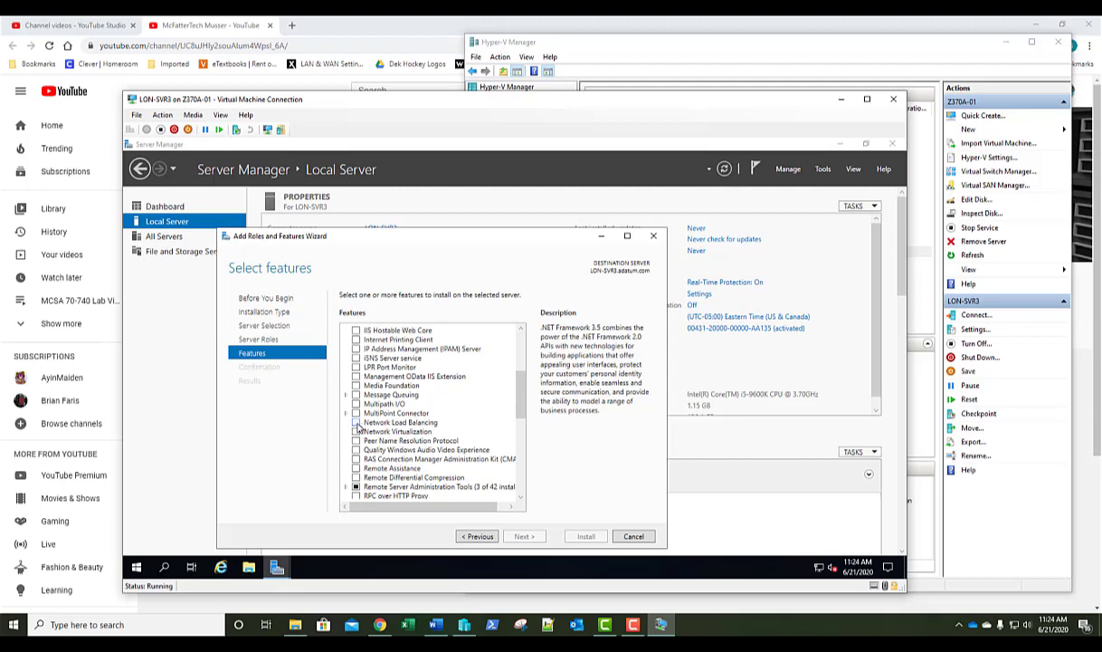
{"action": "left_click", "coordinate": [355, 422]}
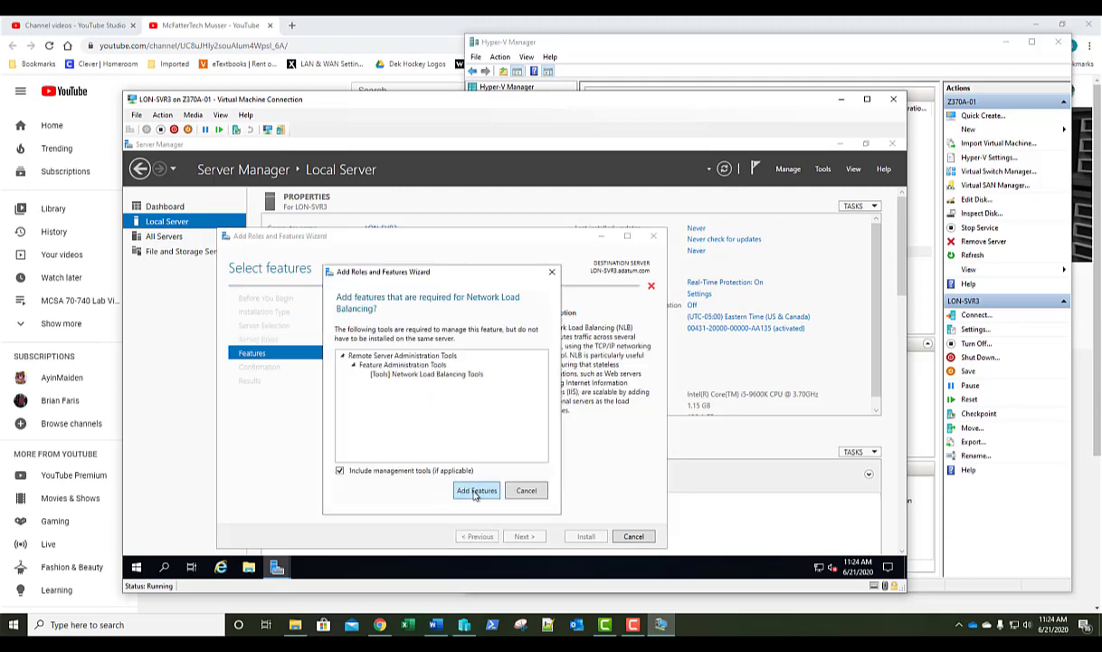
{"action": "left_click", "coordinate": [469, 490]}
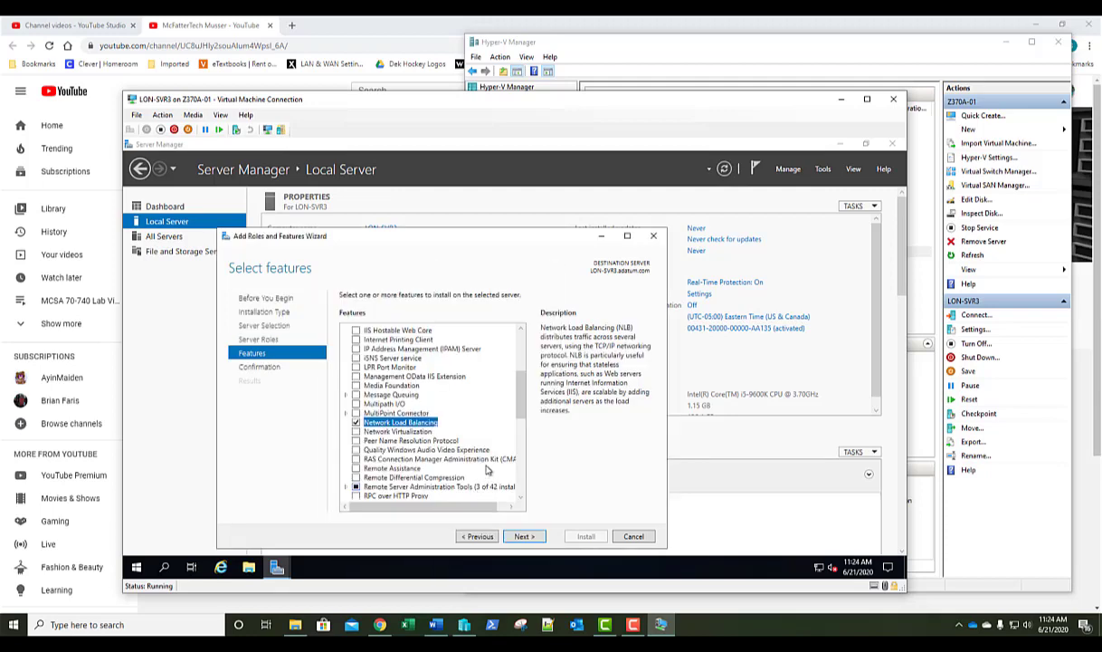
{"action": "left_click", "coordinate": [526, 536]}
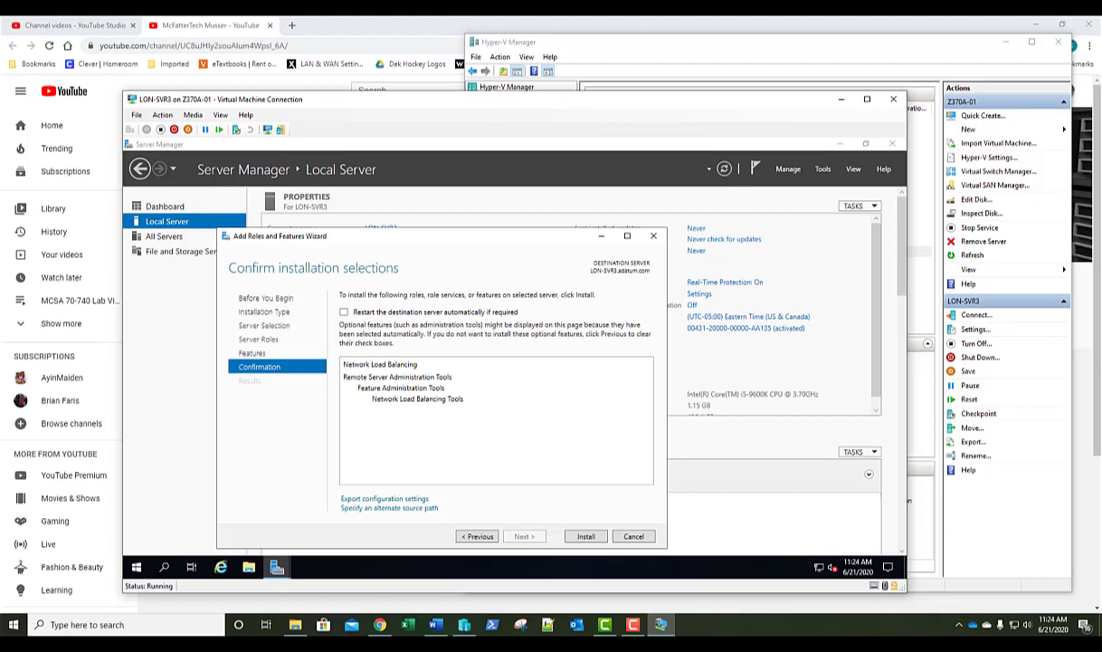
{"action": "left_click", "coordinate": [586, 536]}
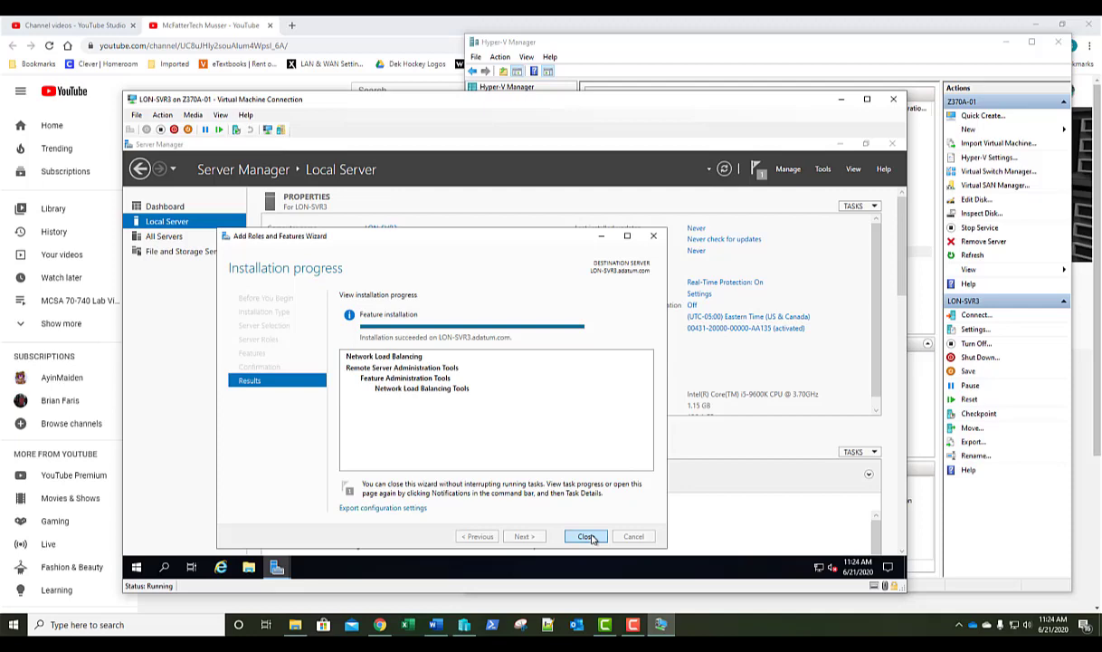
{"action": "left_click", "coordinate": [590, 537]}
Find lon-svr4 in the directory and add LON-SVR4 to the managed server pool.
{"action": "left_click", "coordinate": [788, 169]}
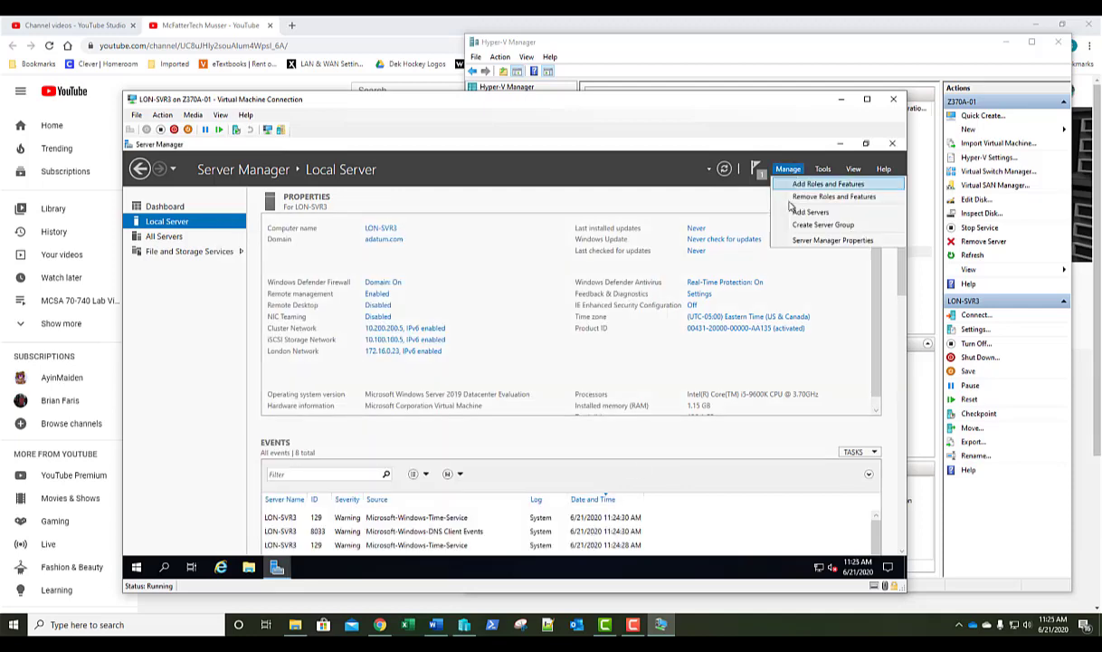
{"action": "left_click", "coordinate": [798, 212]}
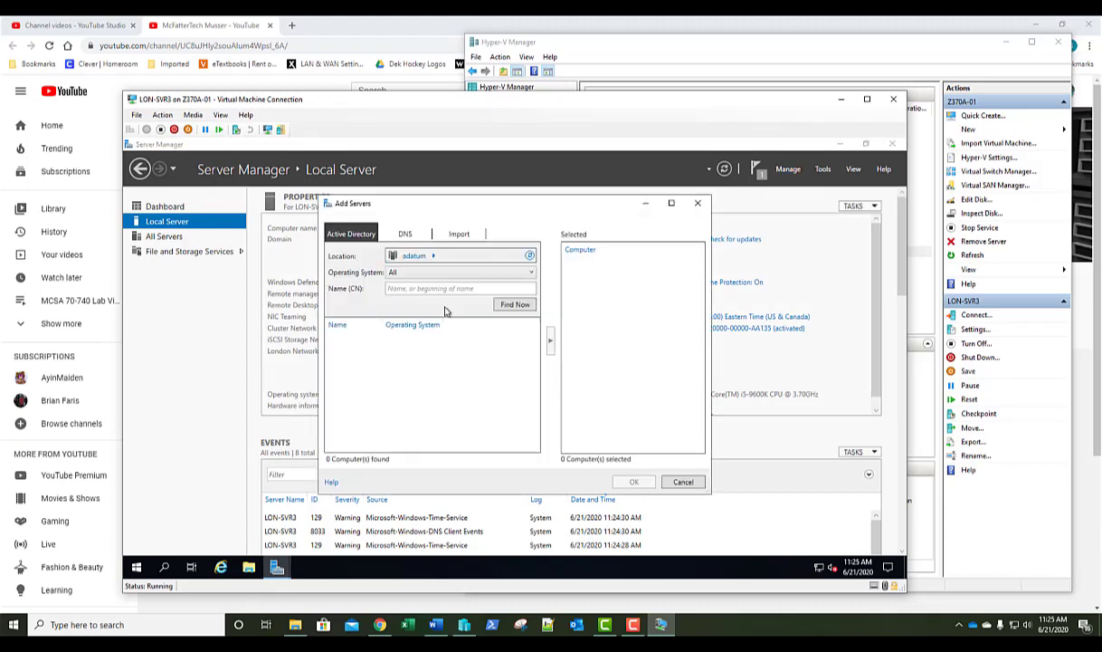
{"action": "type", "text": "lon-svr4"}
{"action": "left_click", "coordinate": [509, 305]}
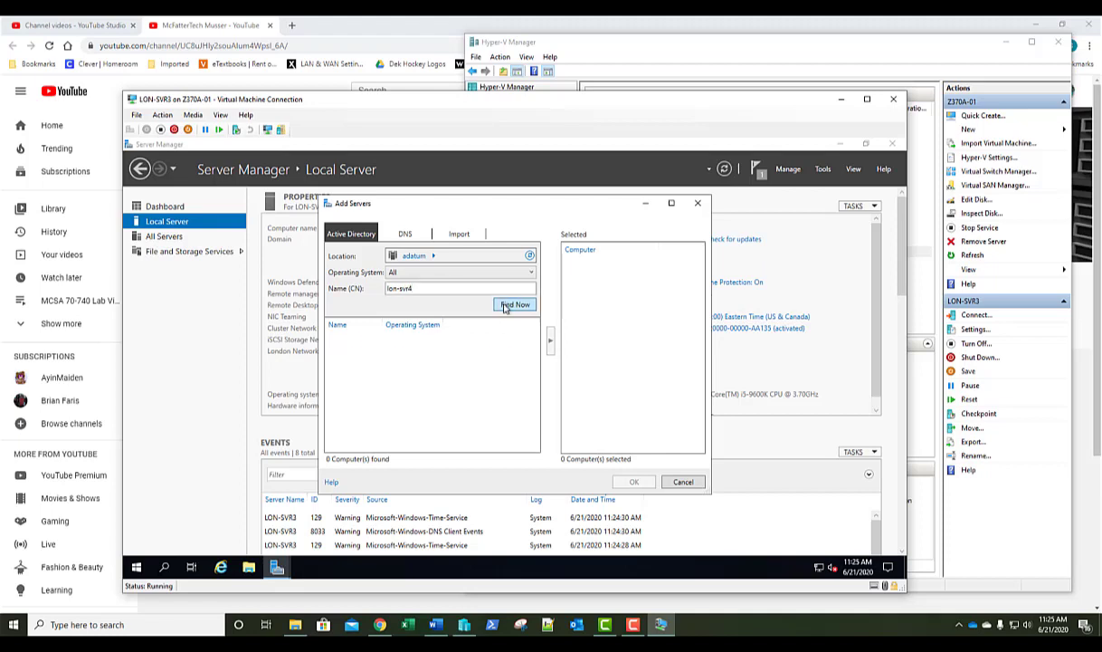
{"action": "left_click", "coordinate": [427, 341]}
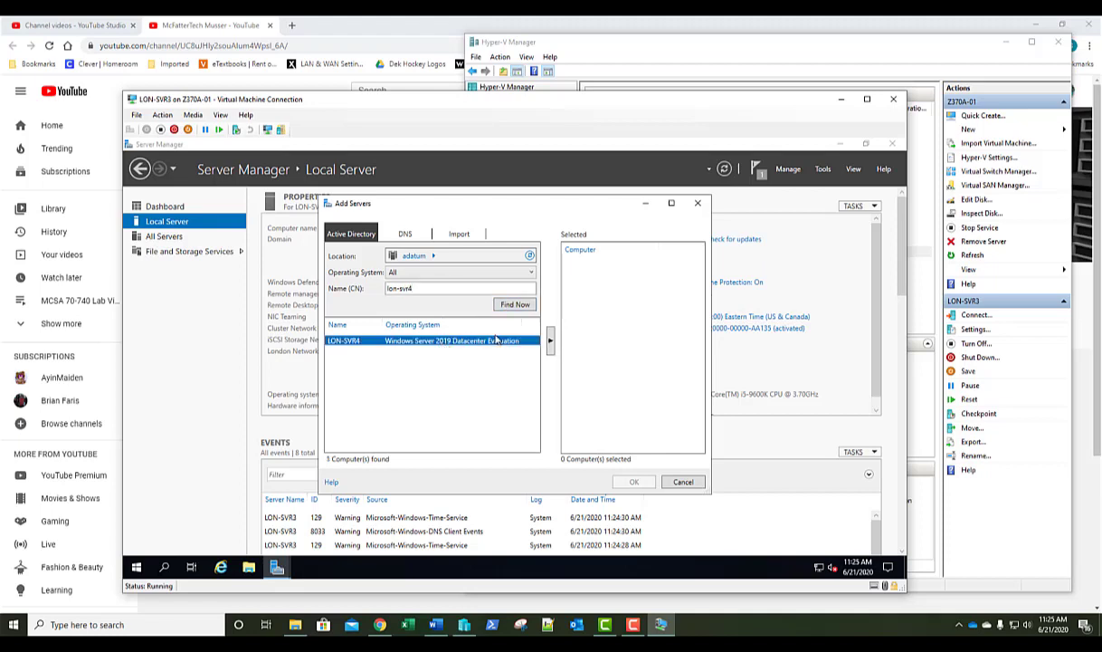
{"action": "left_click", "coordinate": [549, 341]}
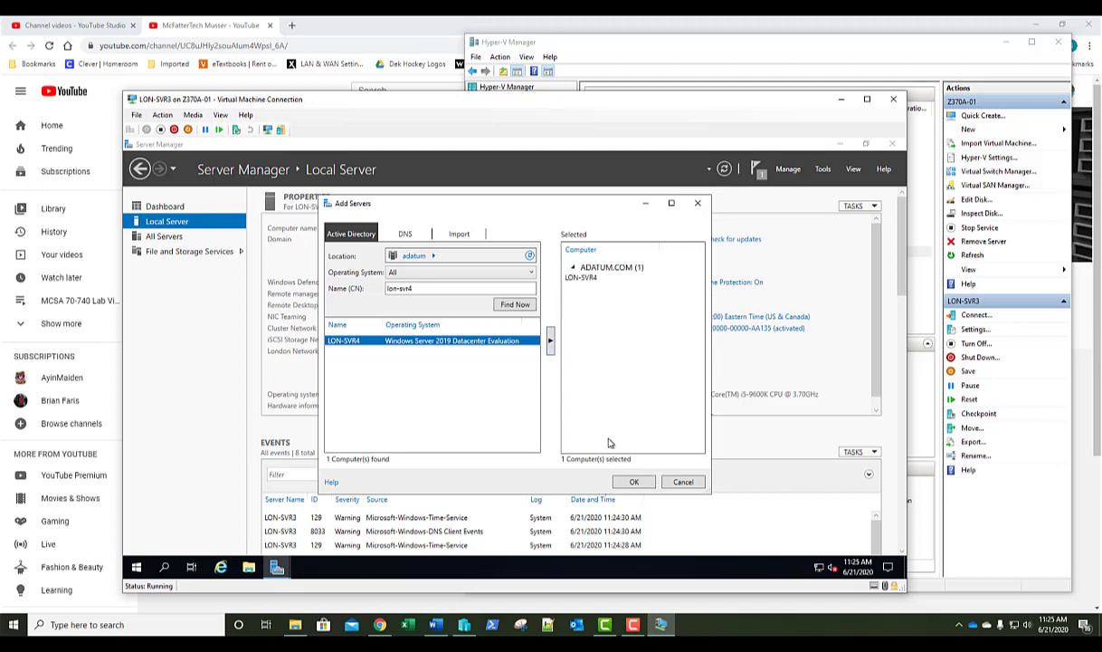
{"action": "left_click", "coordinate": [633, 482]}
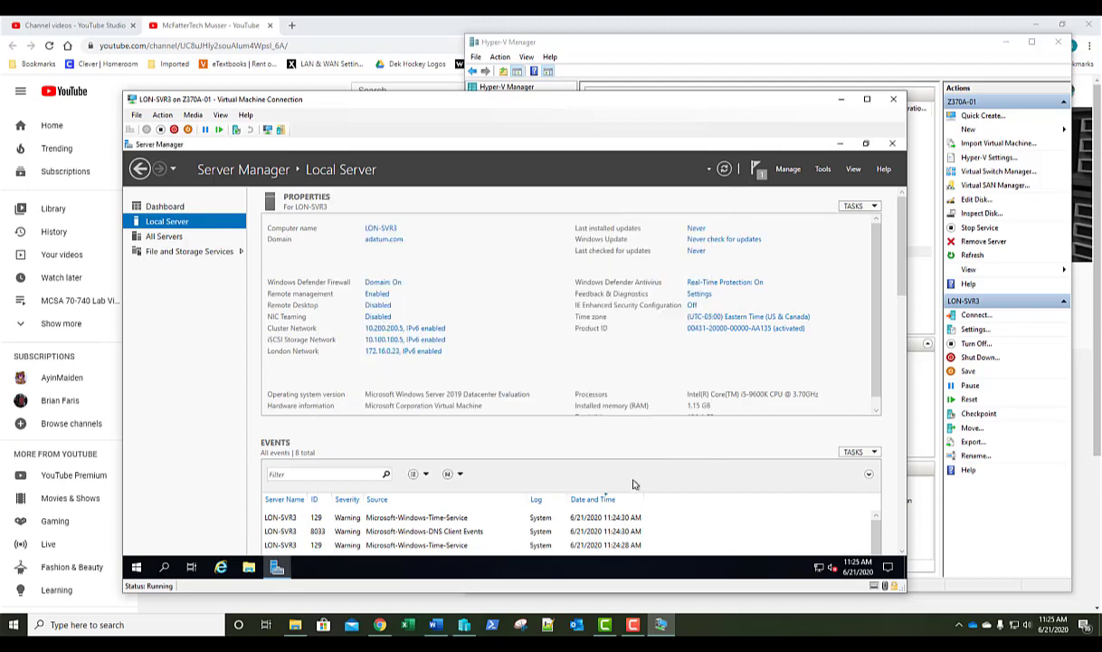
{"action": "left_click", "coordinate": [787, 169]}
Start the Add Roles and Features wizard targeting LON-SVR4 and advance to the Features page.
{"action": "left_click", "coordinate": [787, 186]}
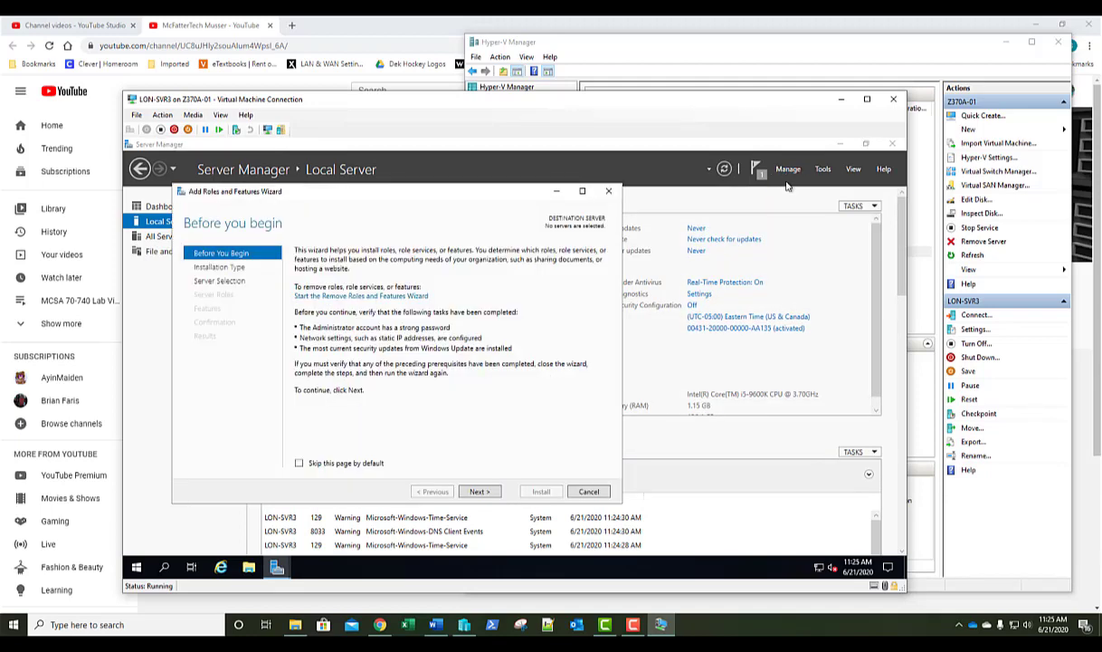
{"action": "left_click", "coordinate": [481, 496]}
{"action": "left_click", "coordinate": [480, 496]}
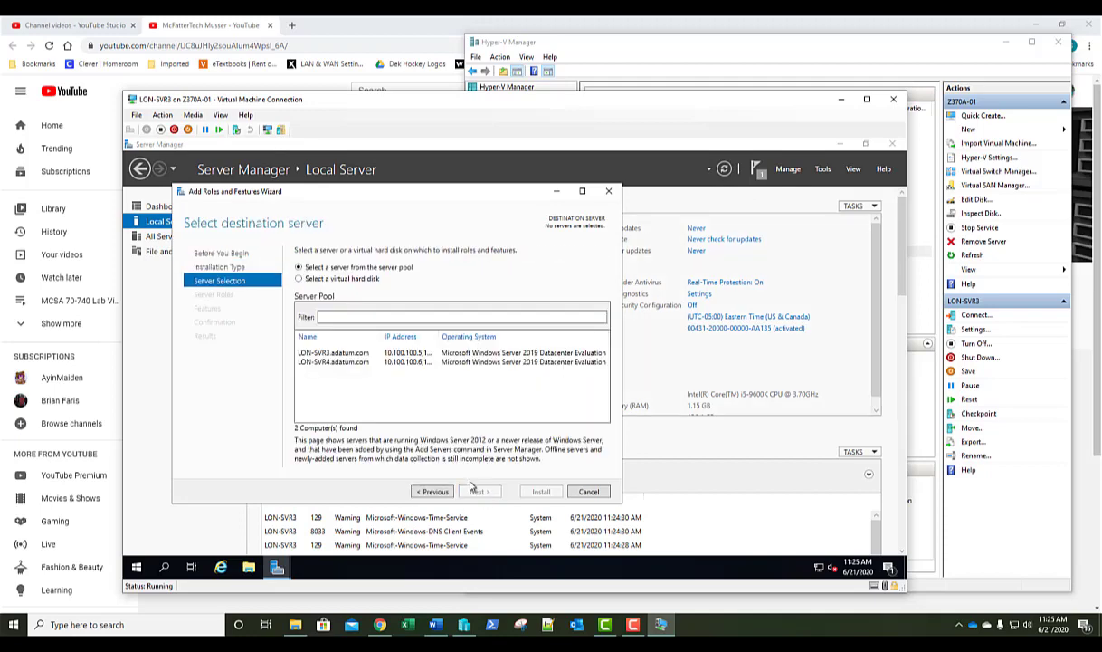
{"action": "left_click", "coordinate": [327, 363]}
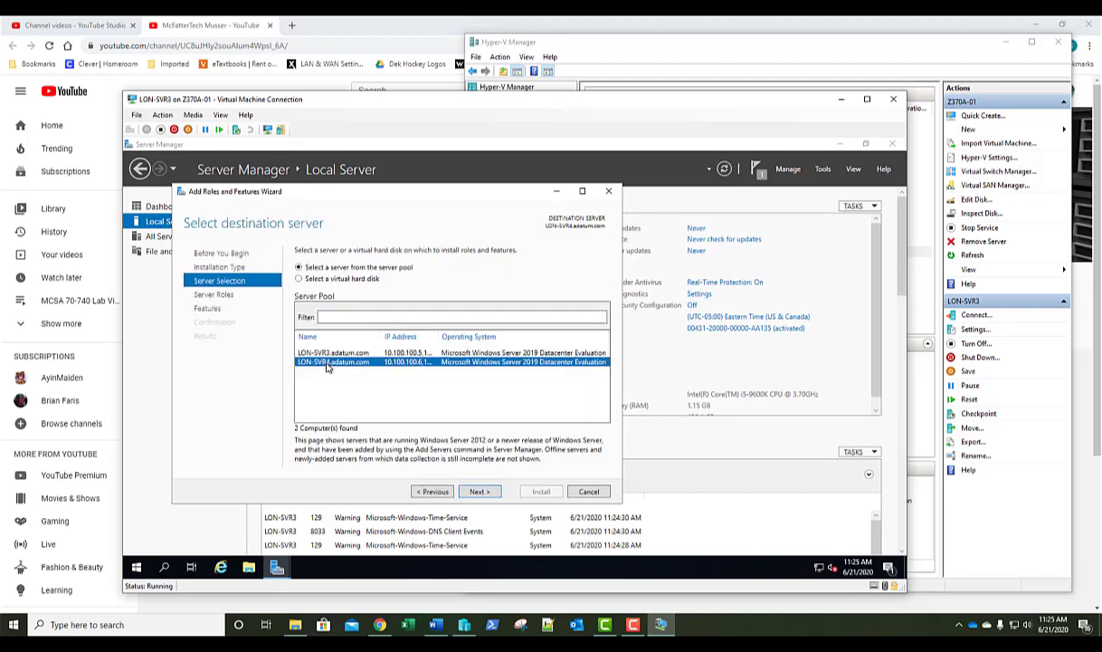
{"action": "left_click", "coordinate": [479, 492]}
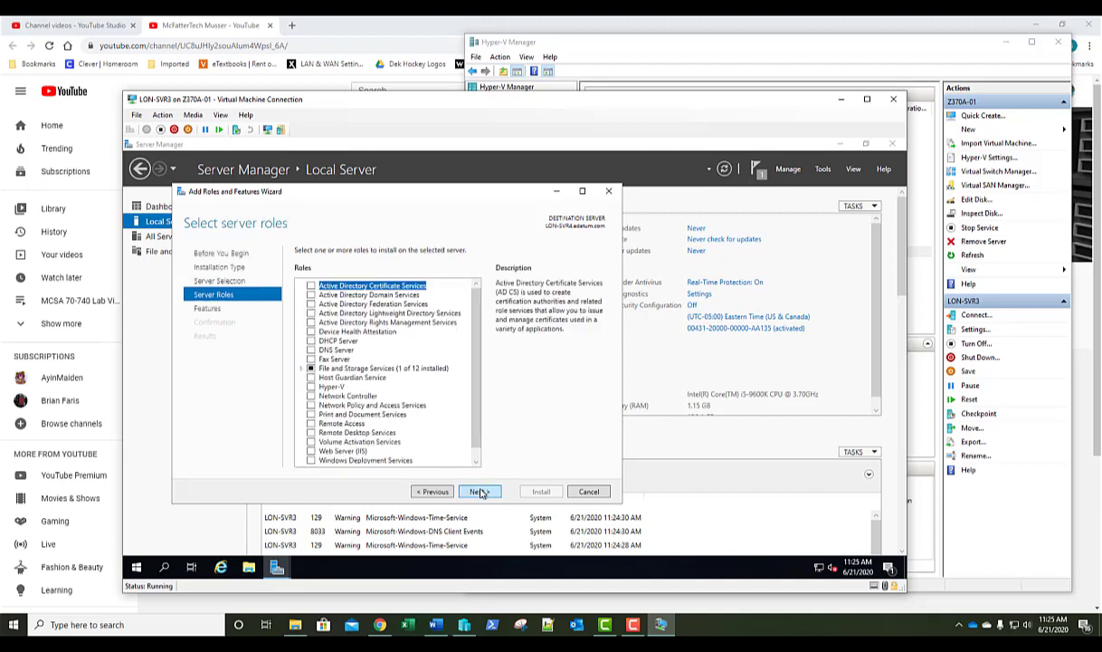
{"action": "left_click", "coordinate": [478, 491]}
Install Network Load Balancing with its management tools on LON-SVR4, then close the wizard.
{"action": "scroll", "coordinate": [475, 448], "scroll_direction": "down", "scroll_amount": 5}
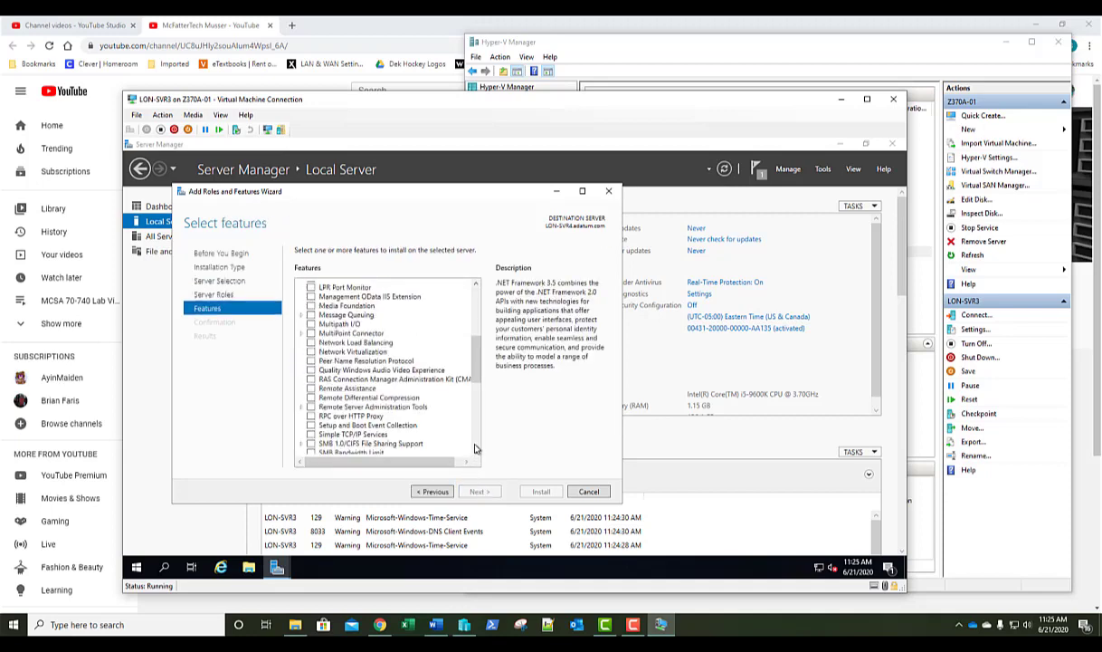
{"action": "left_click", "coordinate": [312, 343]}
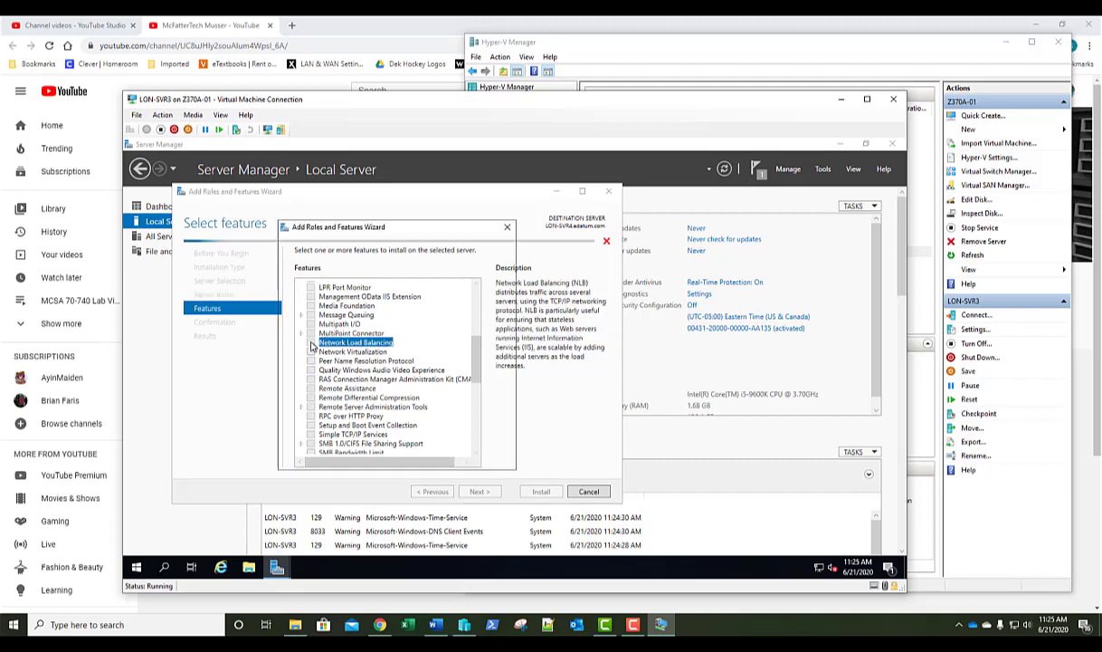
{"action": "left_click", "coordinate": [427, 444]}
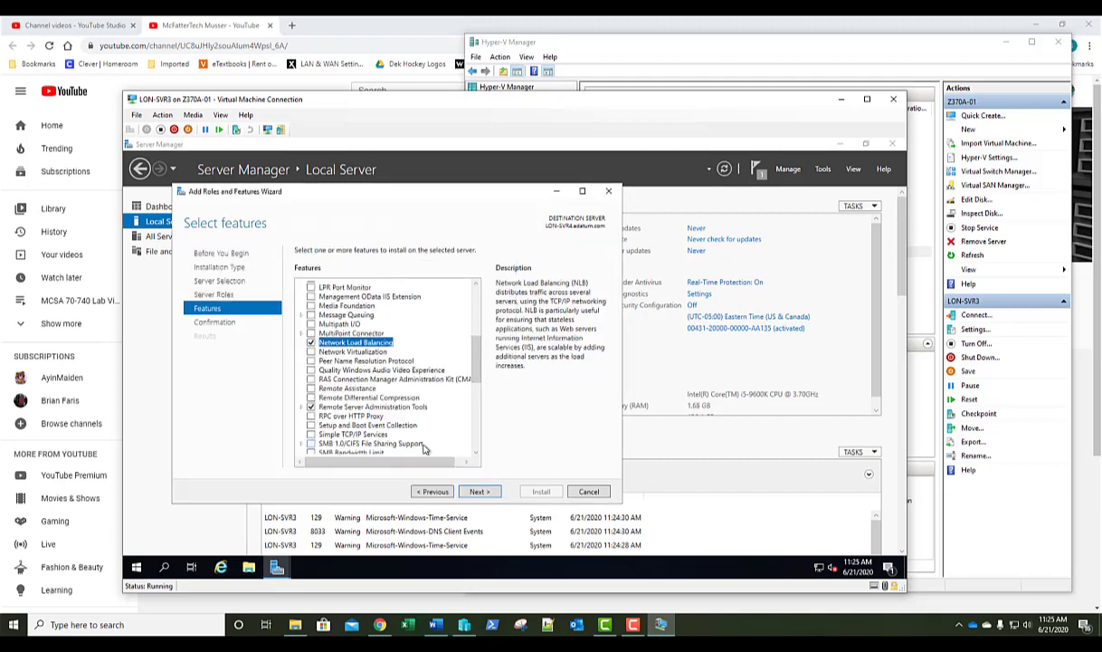
{"action": "left_click", "coordinate": [478, 491]}
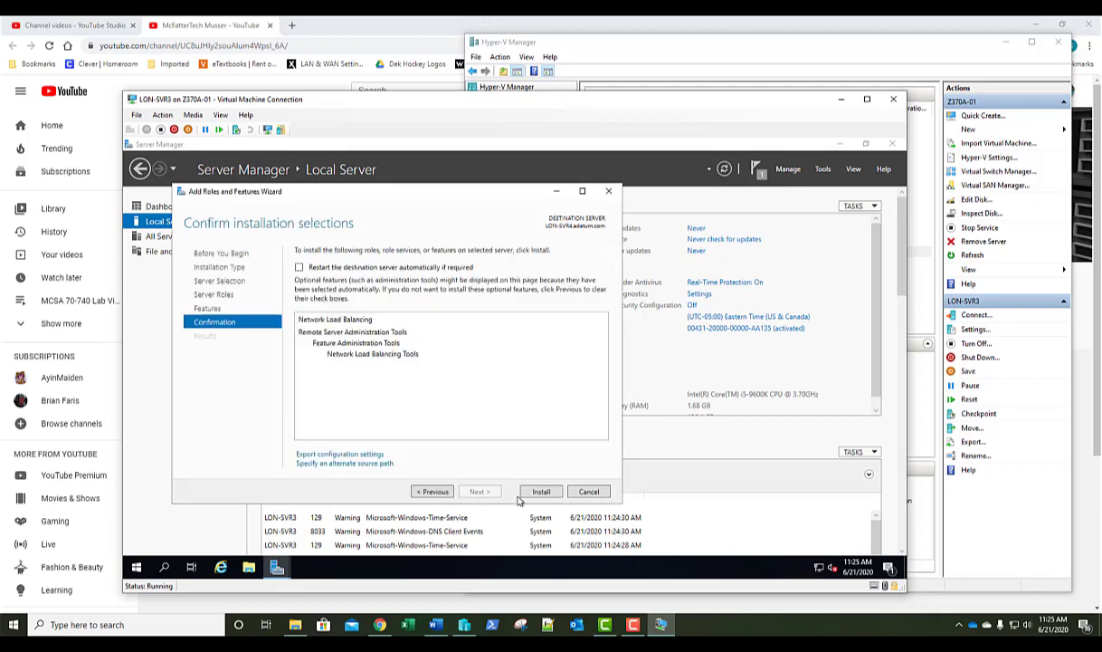
{"action": "left_click", "coordinate": [540, 492]}
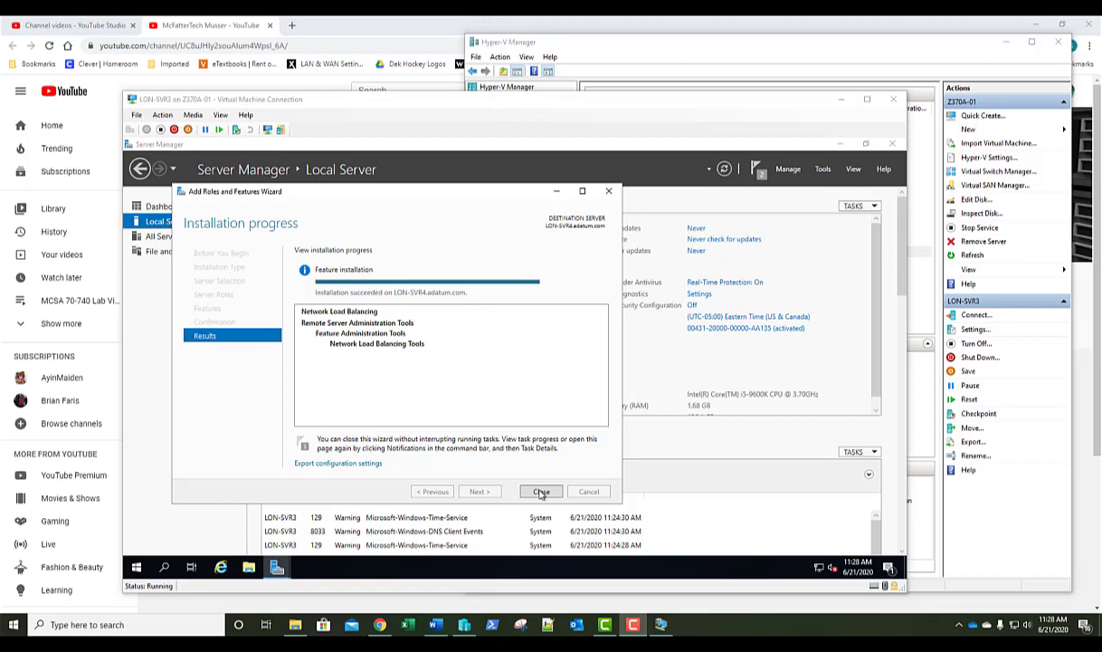
{"action": "left_click", "coordinate": [540, 492]}
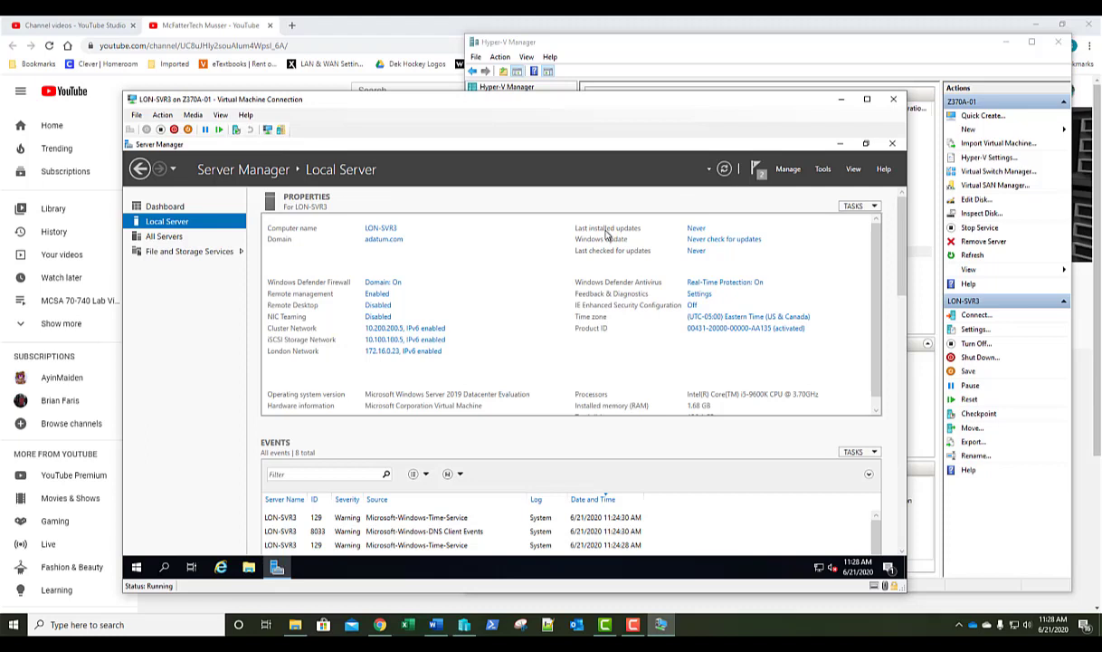
Launch Network Load Balancing Manager from Tools and enlarge its window.
{"action": "left_click", "coordinate": [823, 171]}
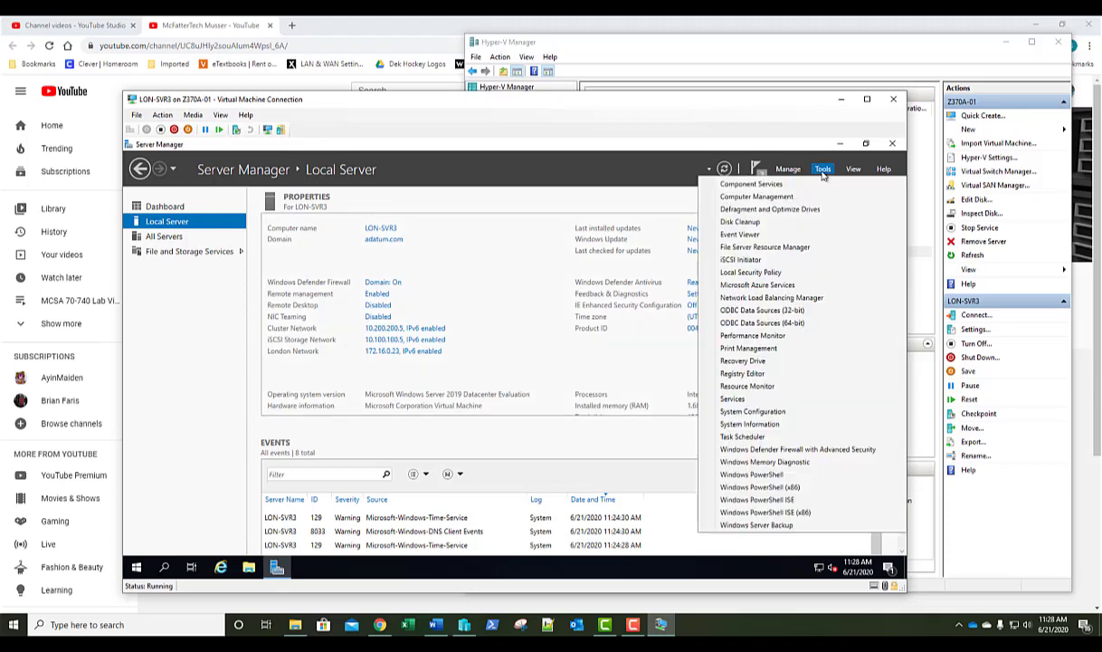
{"action": "left_click", "coordinate": [756, 299]}
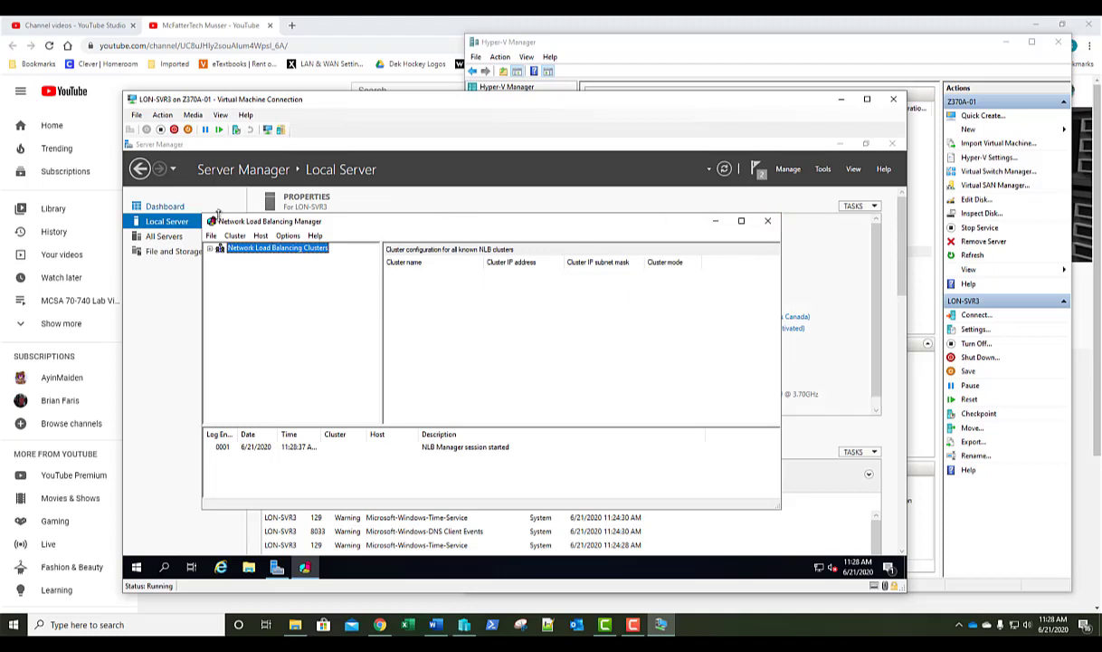
{"action": "left_click_drag", "start_coordinate": [200, 212], "coordinate": [150, 159]}
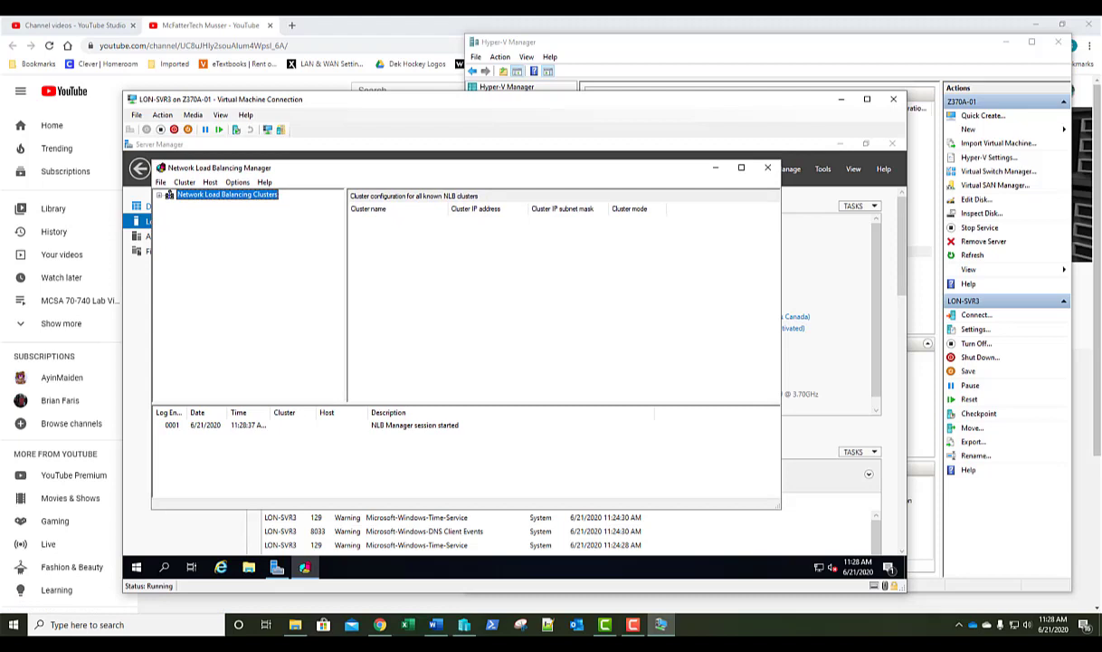
Begin a new NLB cluster on host lon-svr3 using London Network with dedicated IP 172.16.0.23.
{"action": "right_click", "coordinate": [215, 200]}
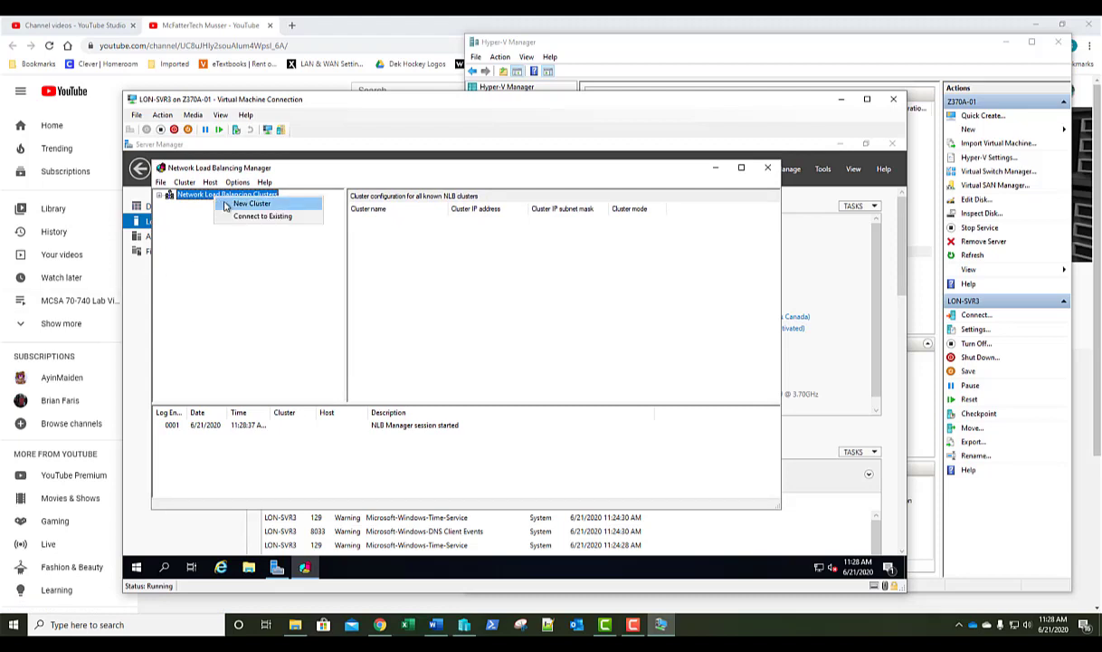
{"action": "left_click", "coordinate": [250, 204]}
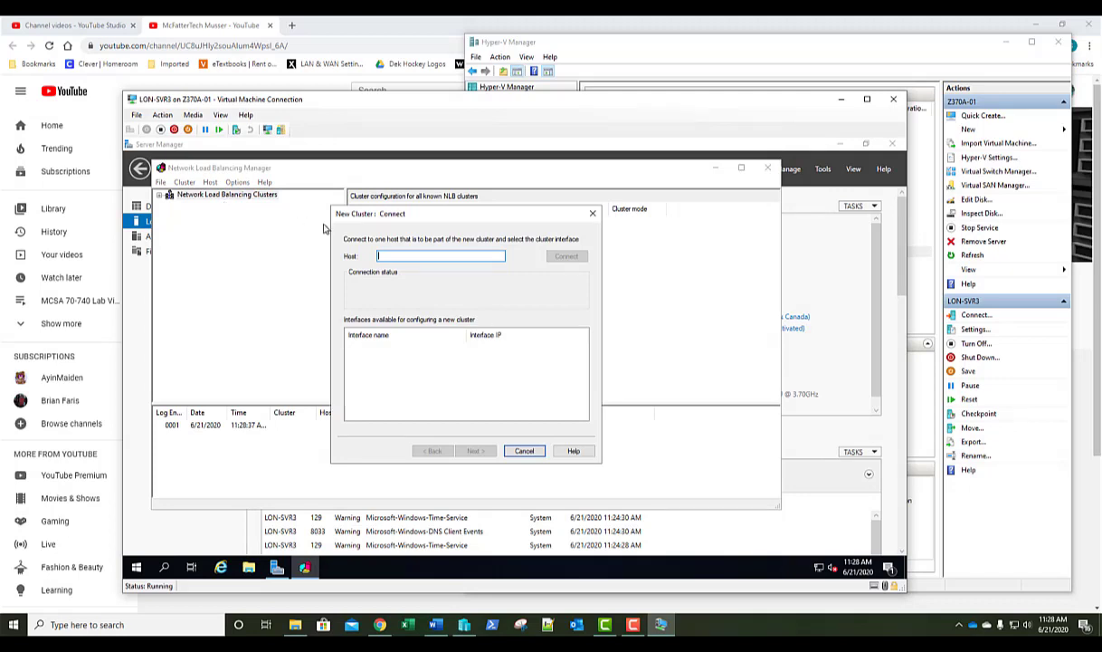
{"action": "type", "text": "lon"}
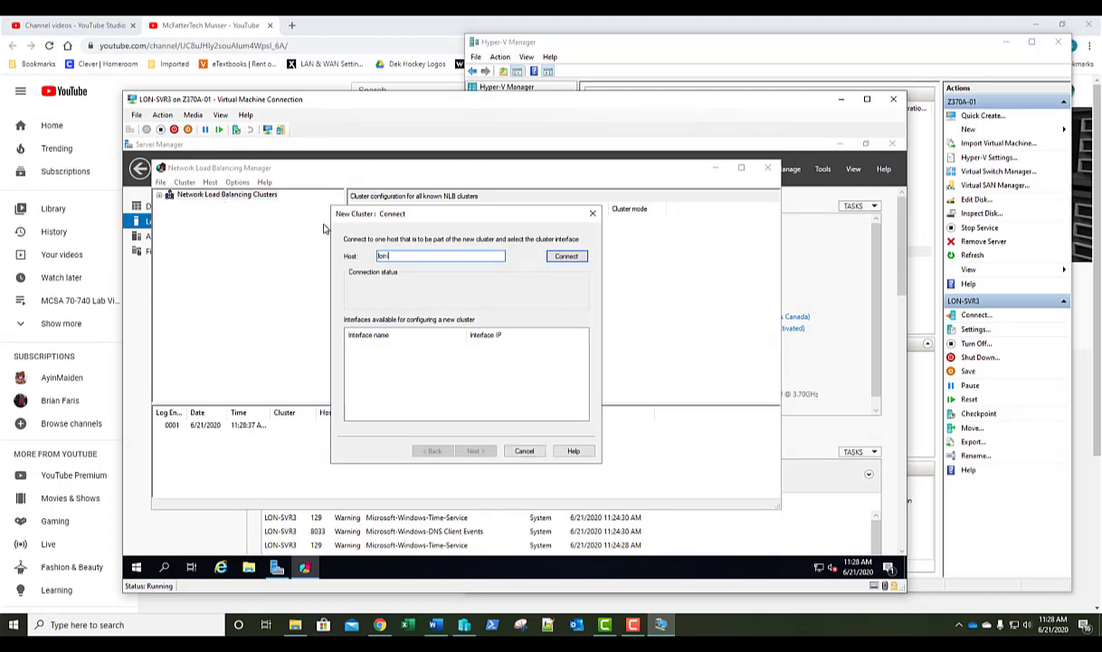
{"action": "type", "text": "-svr3"}
{"action": "left_click", "coordinate": [569, 258]}
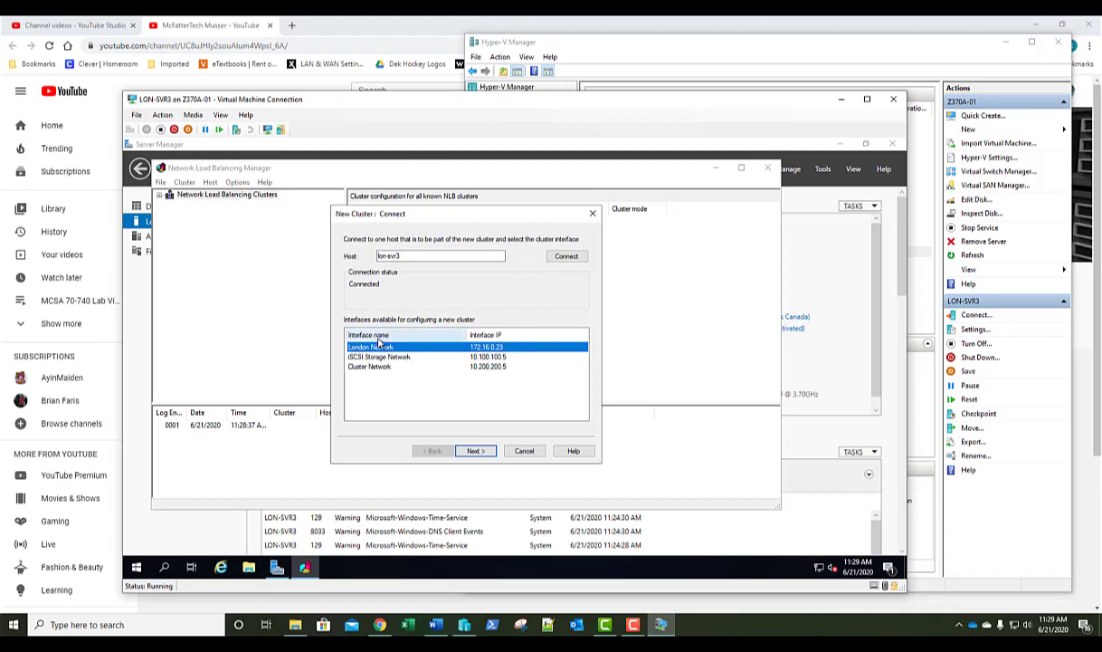
{"action": "left_click", "coordinate": [476, 451]}
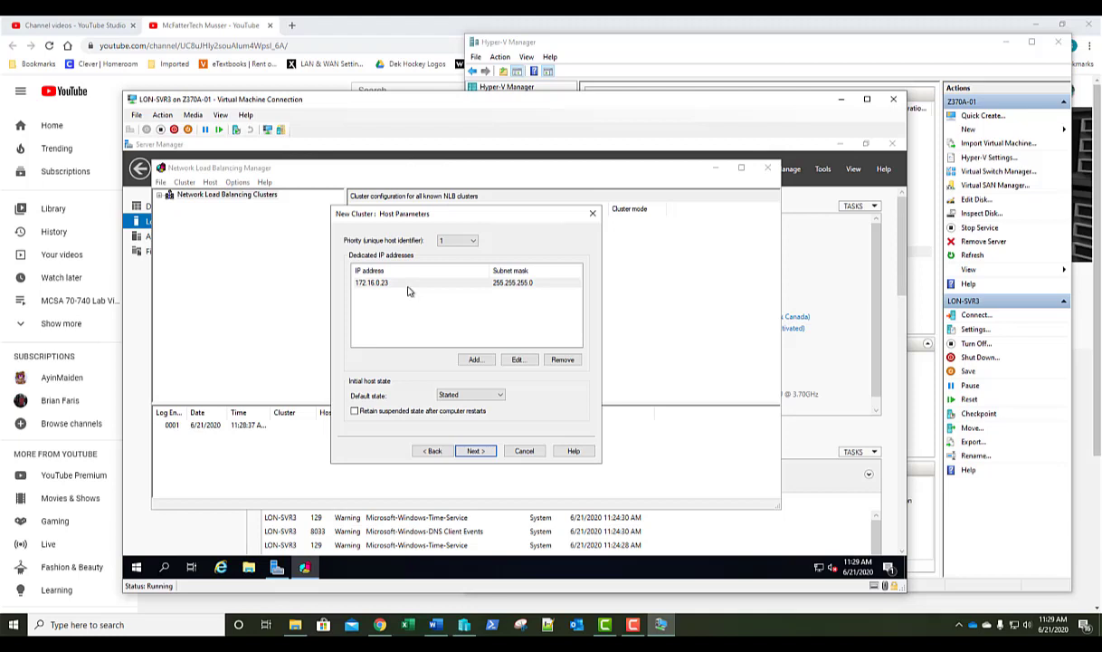
{"action": "left_click", "coordinate": [407, 287]}
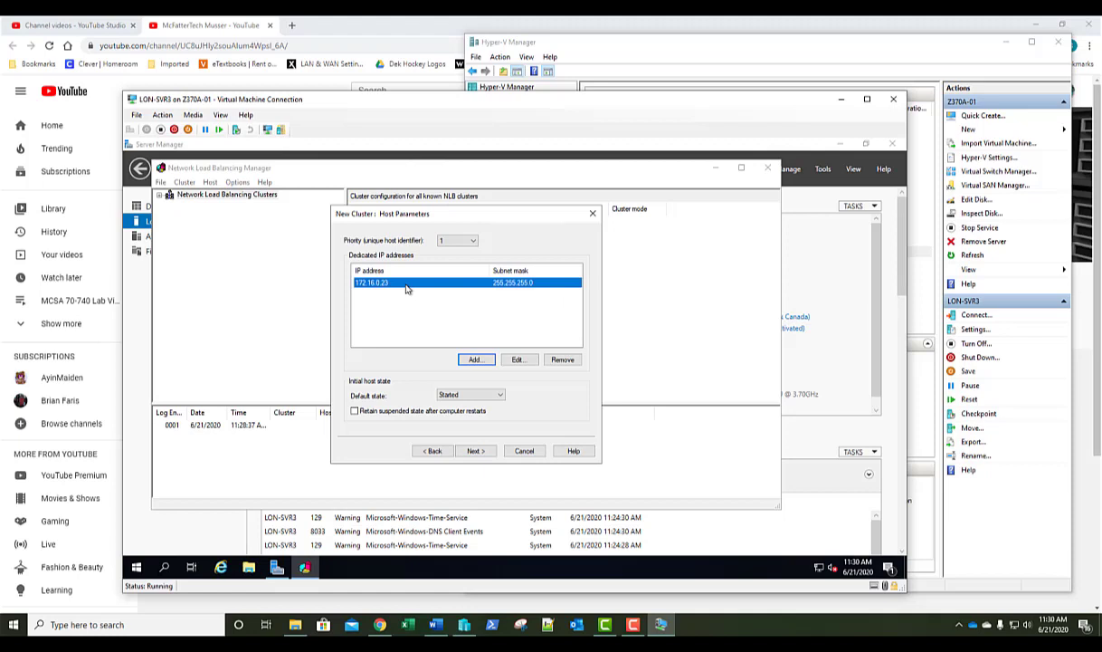
{"action": "left_click", "coordinate": [476, 450]}
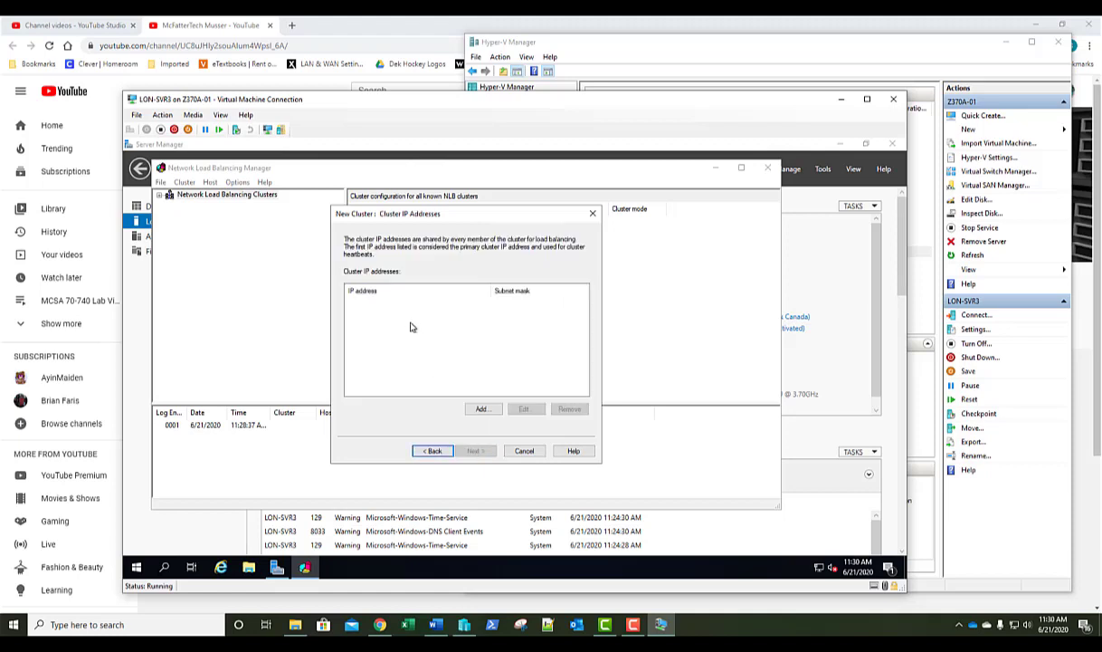
Add cluster IP 172.16.0.65 with subnet mask 255.255.255.0 and continue to cluster parameters.
{"action": "left_click", "coordinate": [482, 410]}
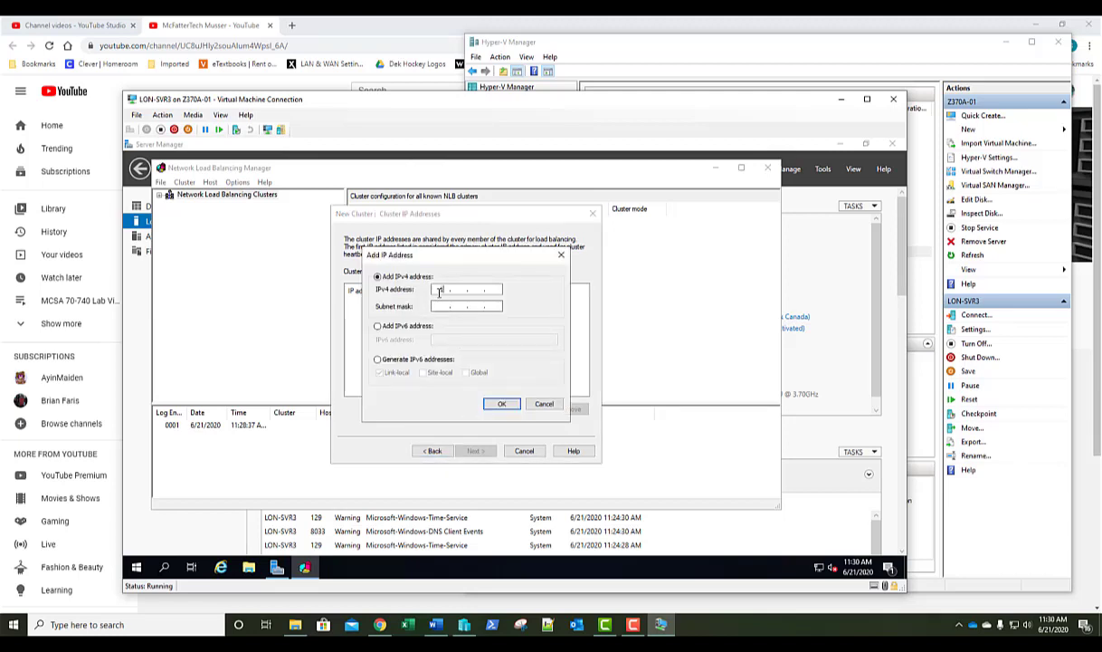
{"action": "type", "text": "172 . 16 . 0"}
{"action": "type", "text": "65"}
{"action": "left_click", "coordinate": [444, 308]}
{"action": "left_click", "coordinate": [475, 305]}
{"action": "type", "text": "255"}
{"action": "left_click", "coordinate": [497, 404]}
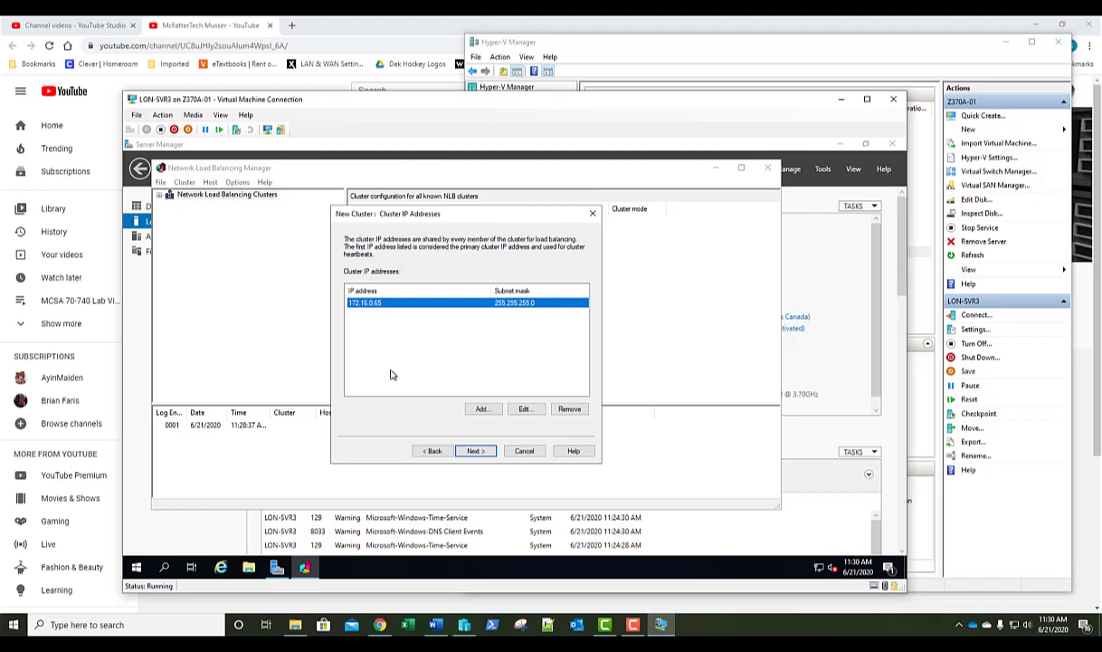
{"action": "left_click", "coordinate": [475, 451]}
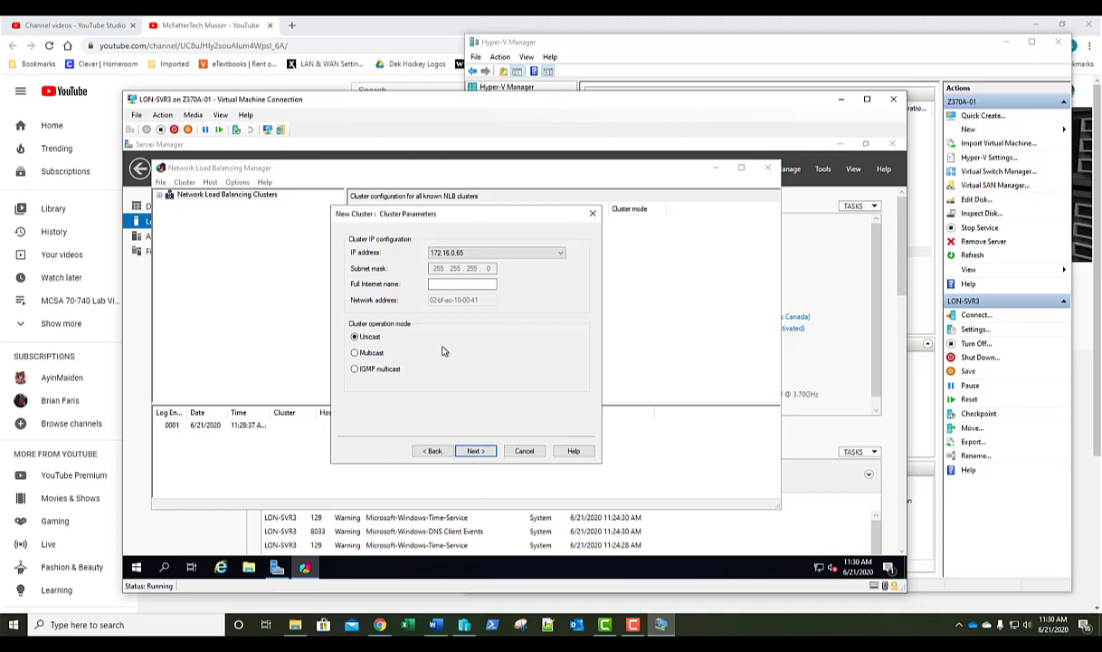
Name the cluster web.adatum.com, choose Multicast operation mode, and continue to port rules.
{"action": "left_click", "coordinate": [441, 283]}
{"action": "left_click", "coordinate": [356, 353]}
{"action": "left_click", "coordinate": [476, 451]}
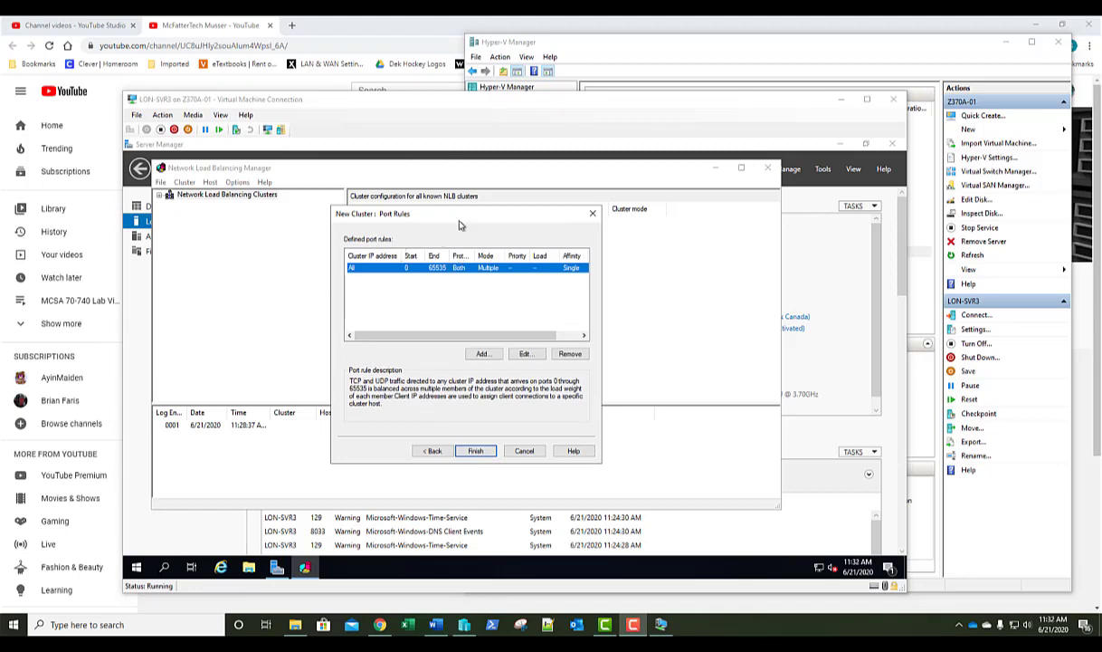
Keep the port rule at Multiple host with Single affinity and finish creating the cluster.
{"action": "left_click", "coordinate": [524, 353]}
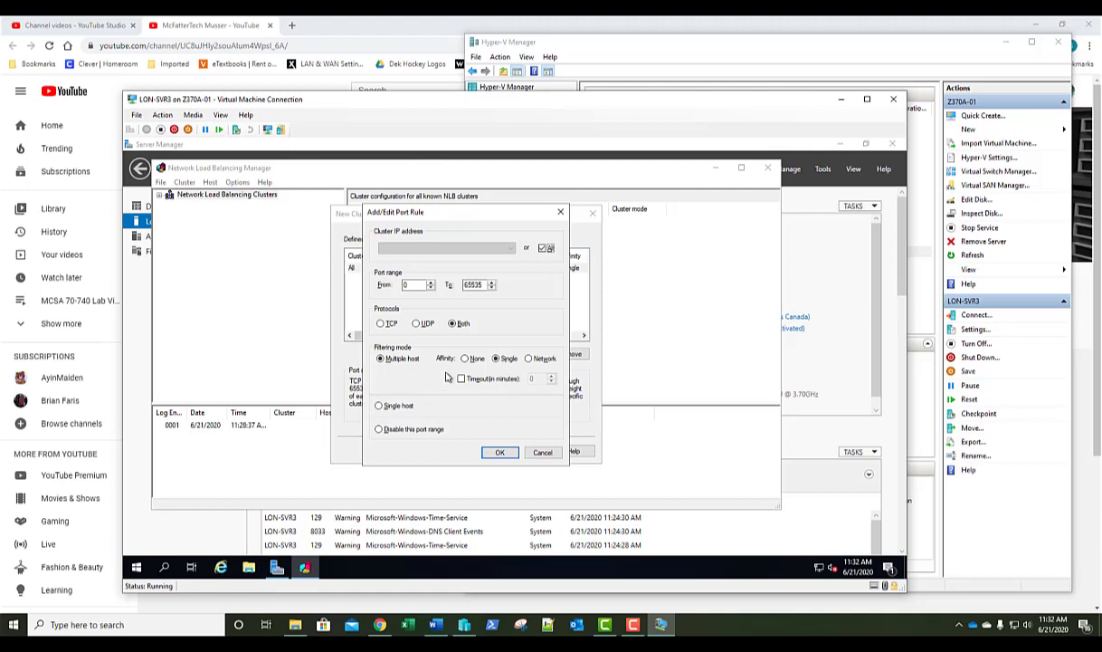
{"action": "left_click", "coordinate": [499, 452]}
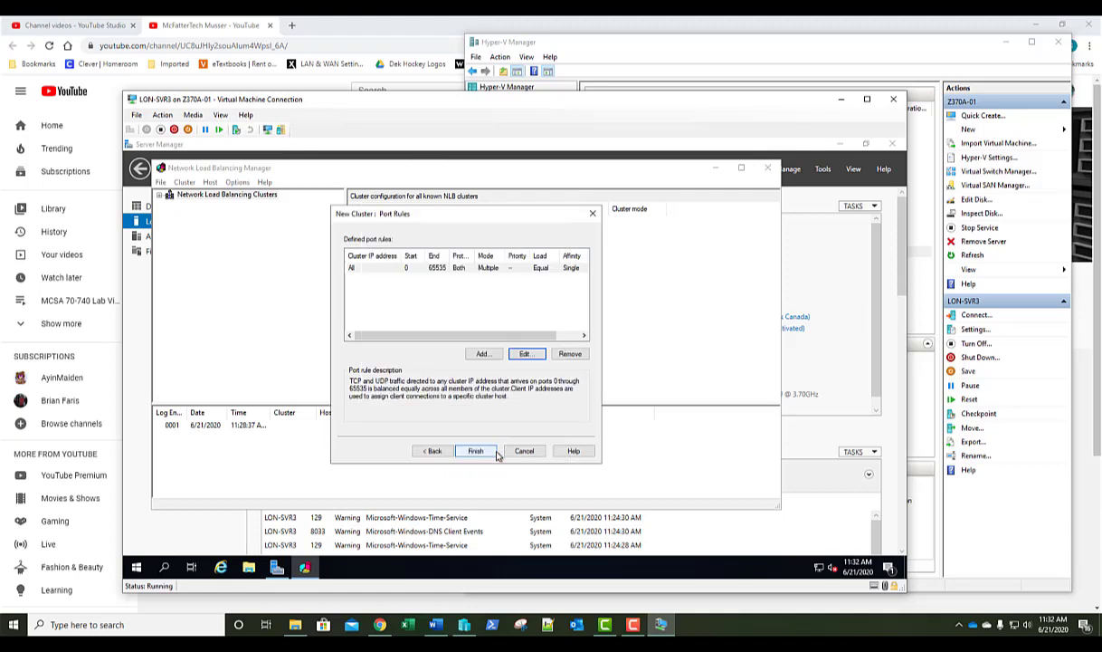
{"action": "left_click", "coordinate": [479, 450]}
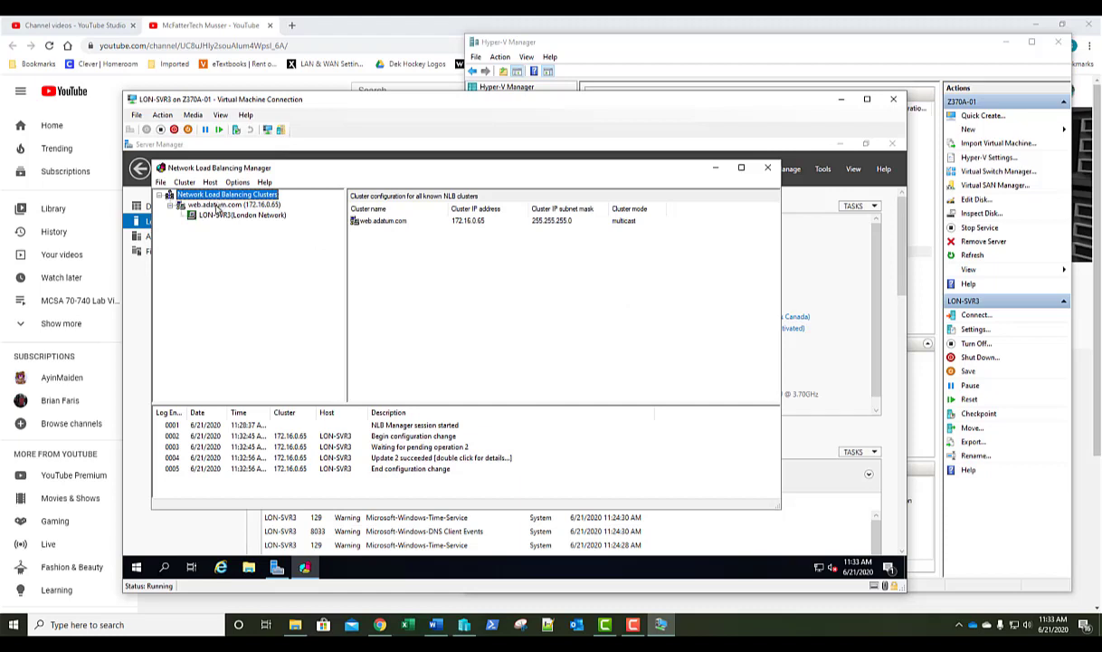
Add host lon-svr4 to web.adatum.com through its London Network interface (172.16.0.24) as priority 2.
{"action": "left_click", "coordinate": [218, 206]}
{"action": "right_click", "coordinate": [218, 208]}
{"action": "left_click", "coordinate": [228, 213]}
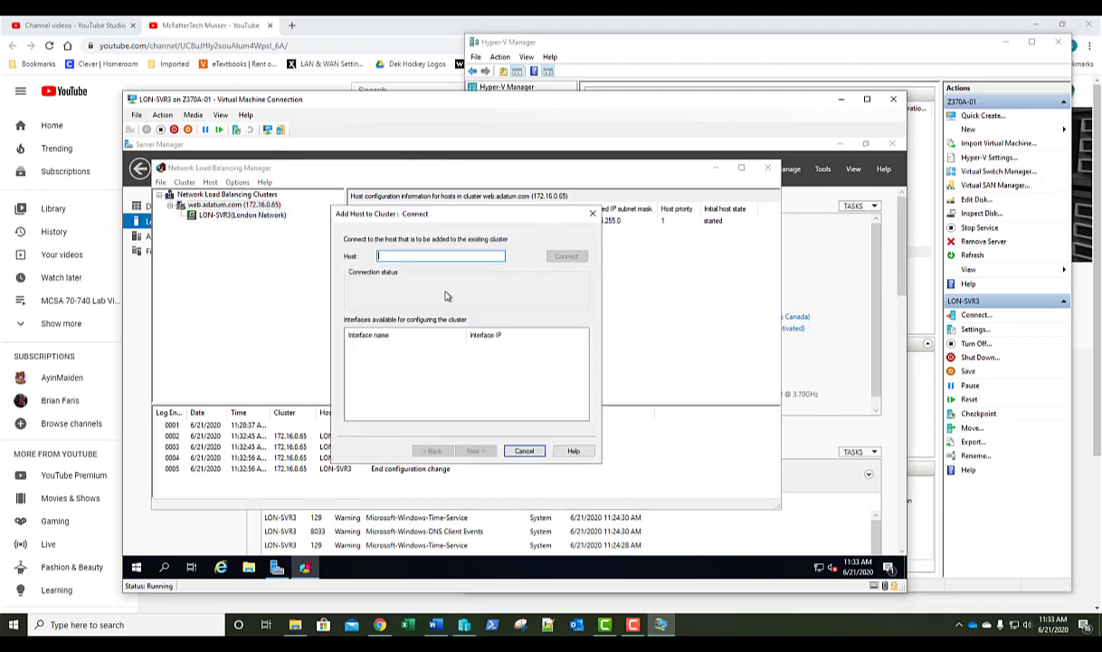
{"action": "type", "text": "lon-svr4"}
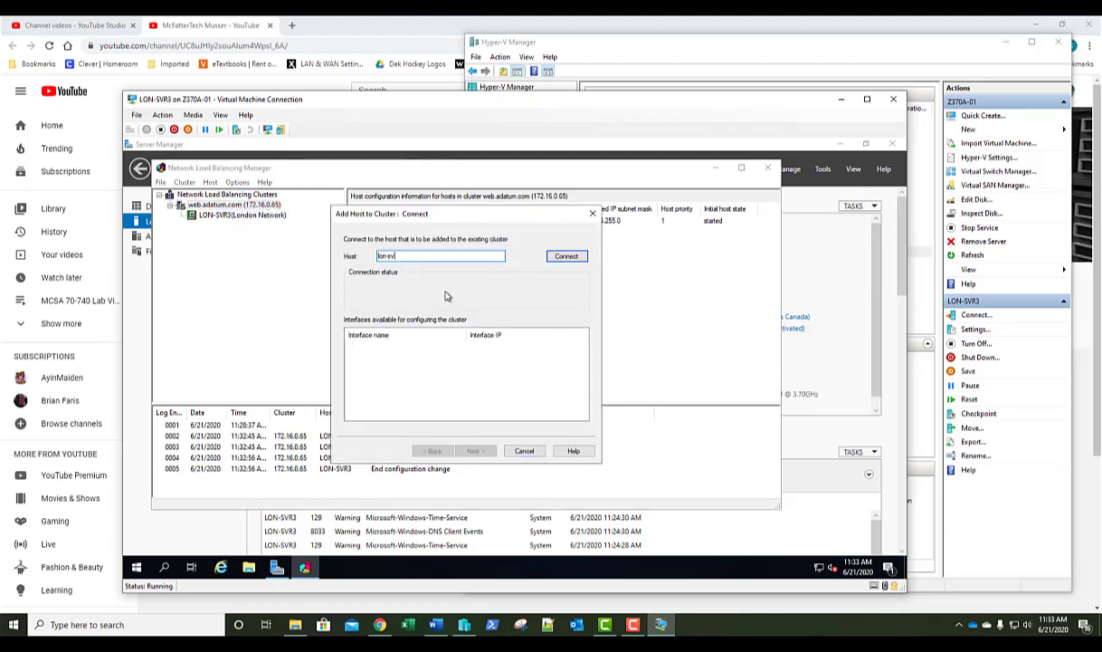
{"action": "left_click", "coordinate": [564, 258]}
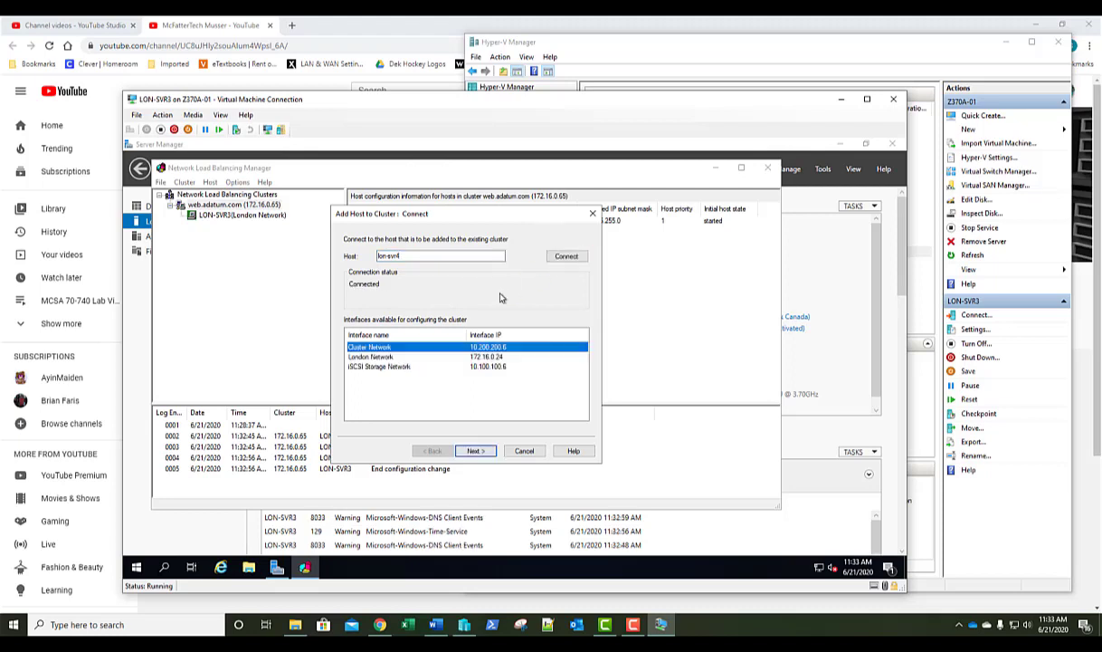
{"action": "left_click", "coordinate": [398, 358]}
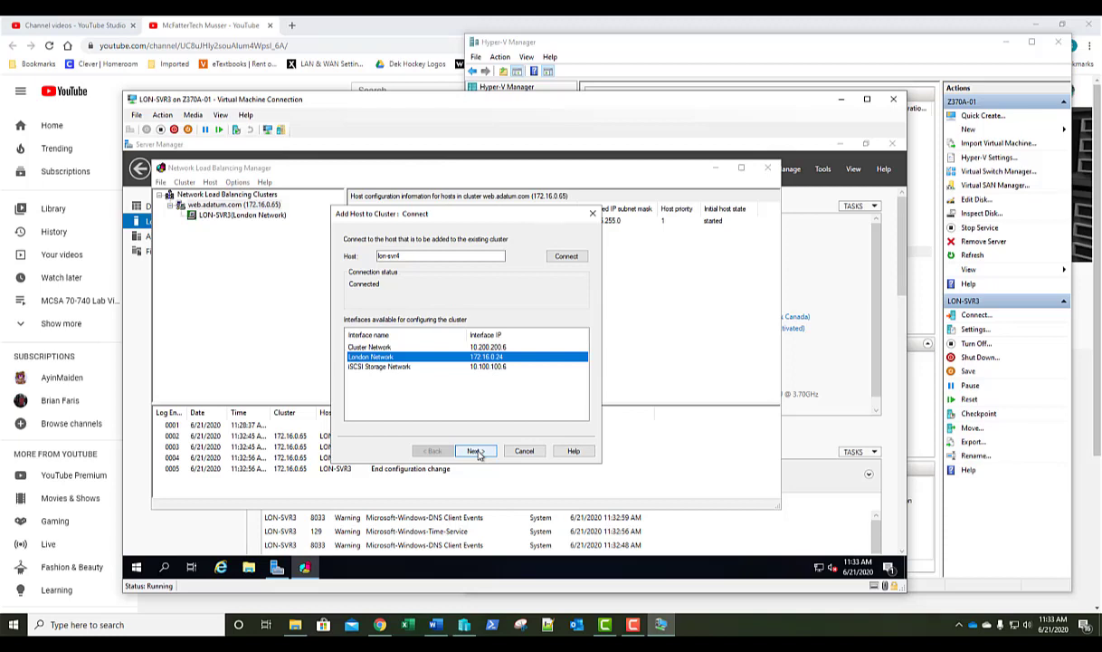
{"action": "left_click", "coordinate": [476, 451]}
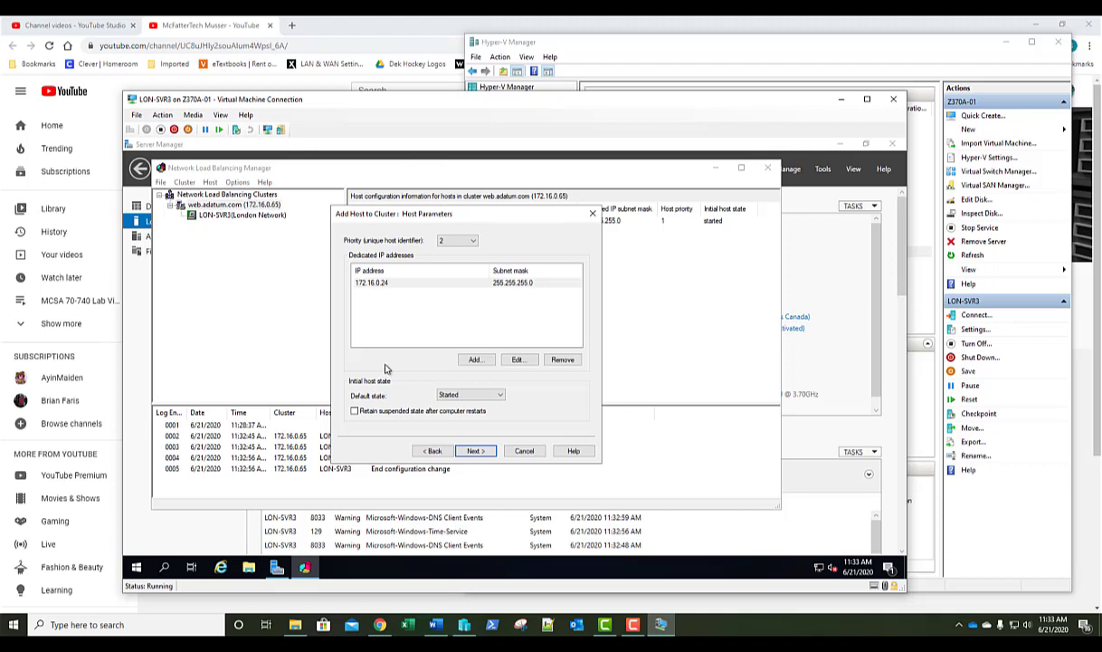
{"action": "left_click", "coordinate": [484, 451]}
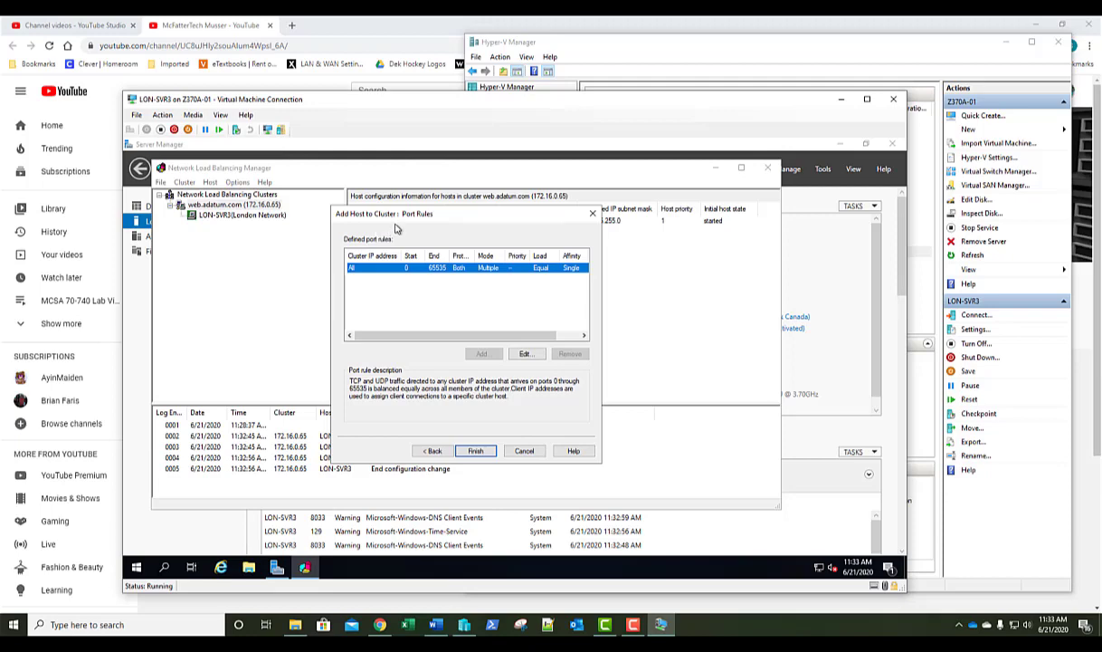
{"action": "left_click", "coordinate": [472, 451]}
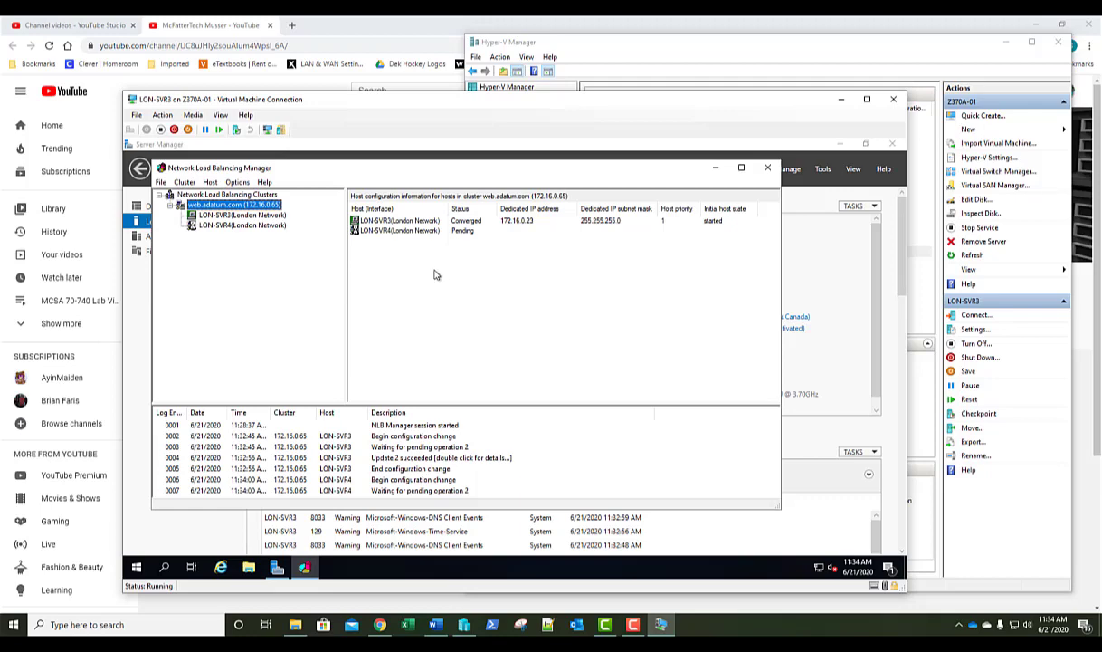
Enlarge the log pane and watch until LON-SVR4 joins LON-SVR3 as Converged.
{"action": "left_click_drag", "start_coordinate": [395, 404], "coordinate": [378, 322]}
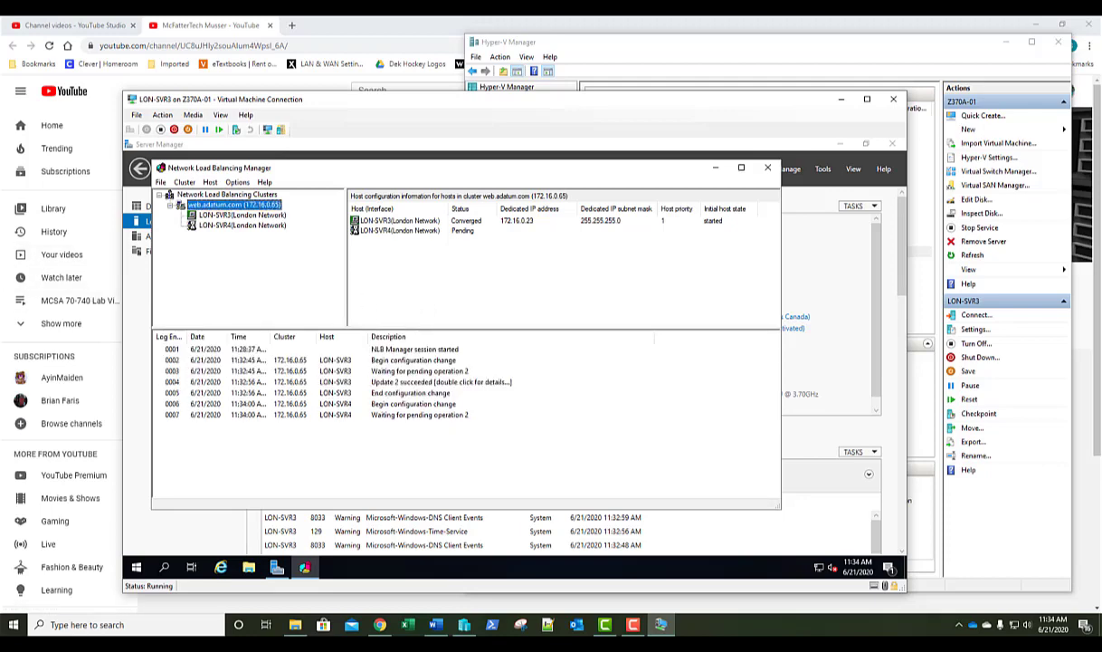
{"action": "left_click", "coordinate": [483, 269]}
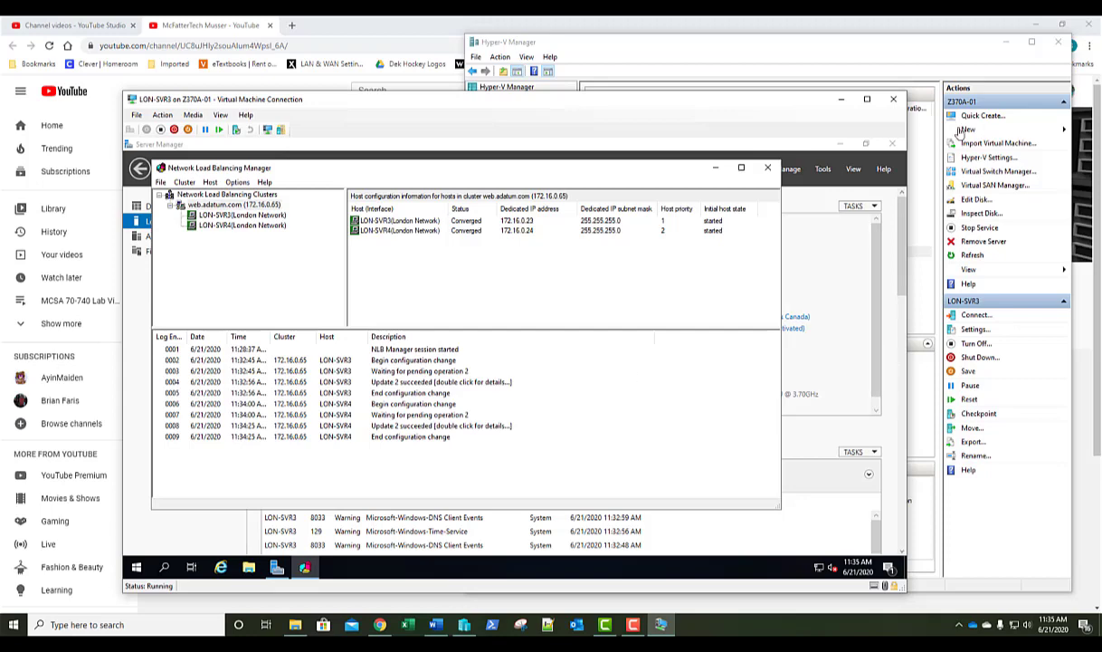
Open a console connection to the LON-DC1 virtual machine and reposition its window.
{"action": "left_click", "coordinate": [899, 45]}
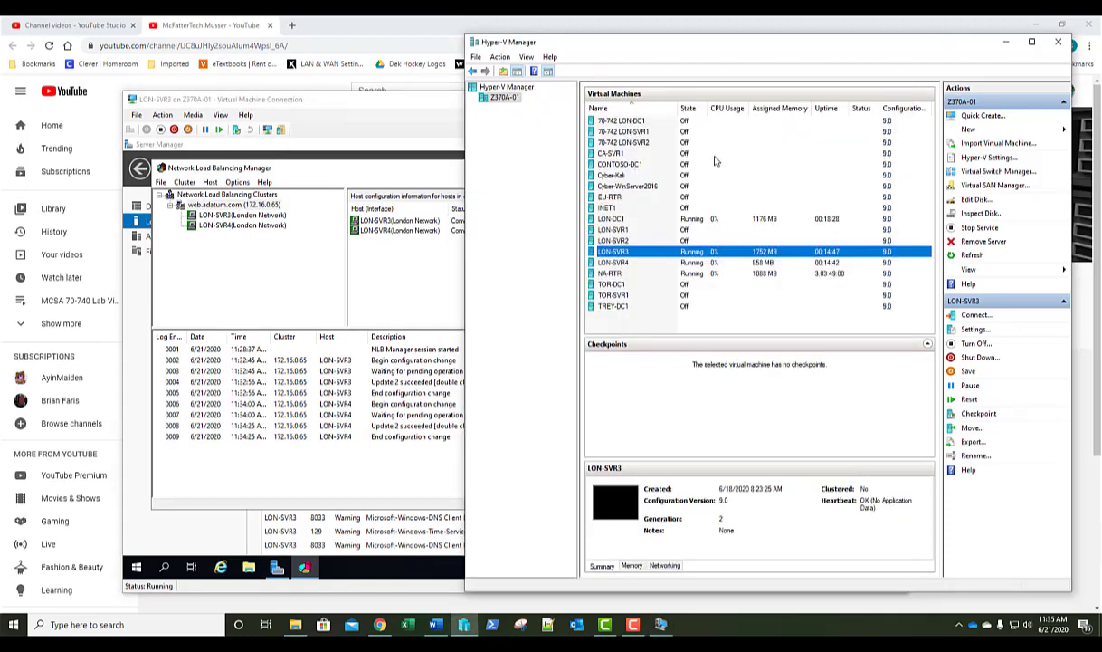
{"action": "double_click", "coordinate": [632, 219]}
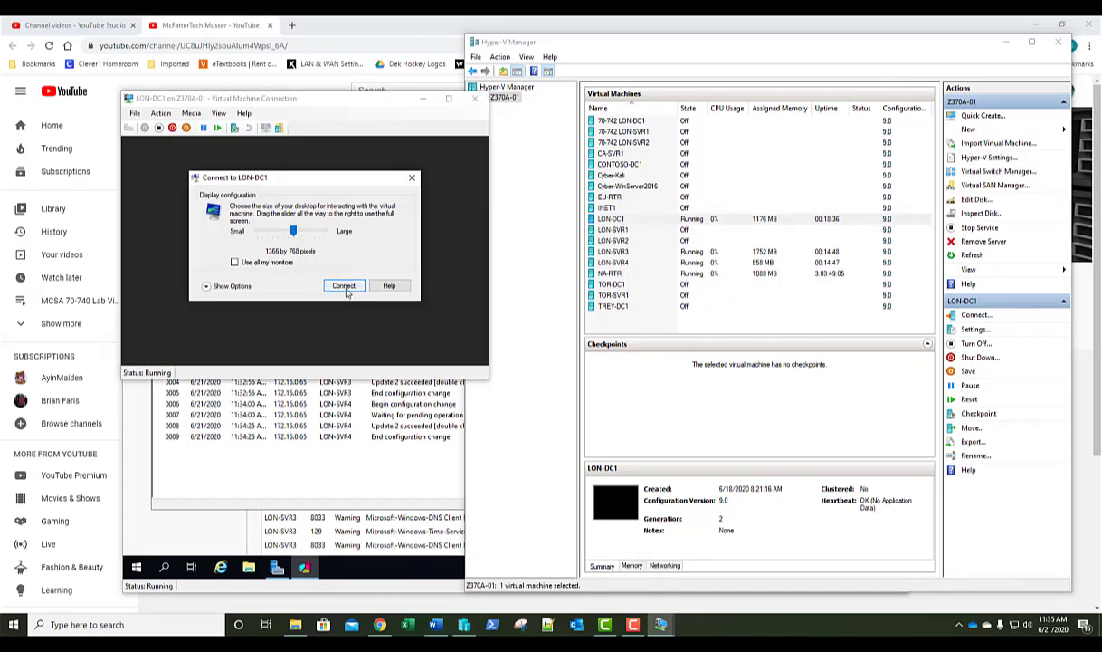
{"action": "left_click", "coordinate": [342, 282]}
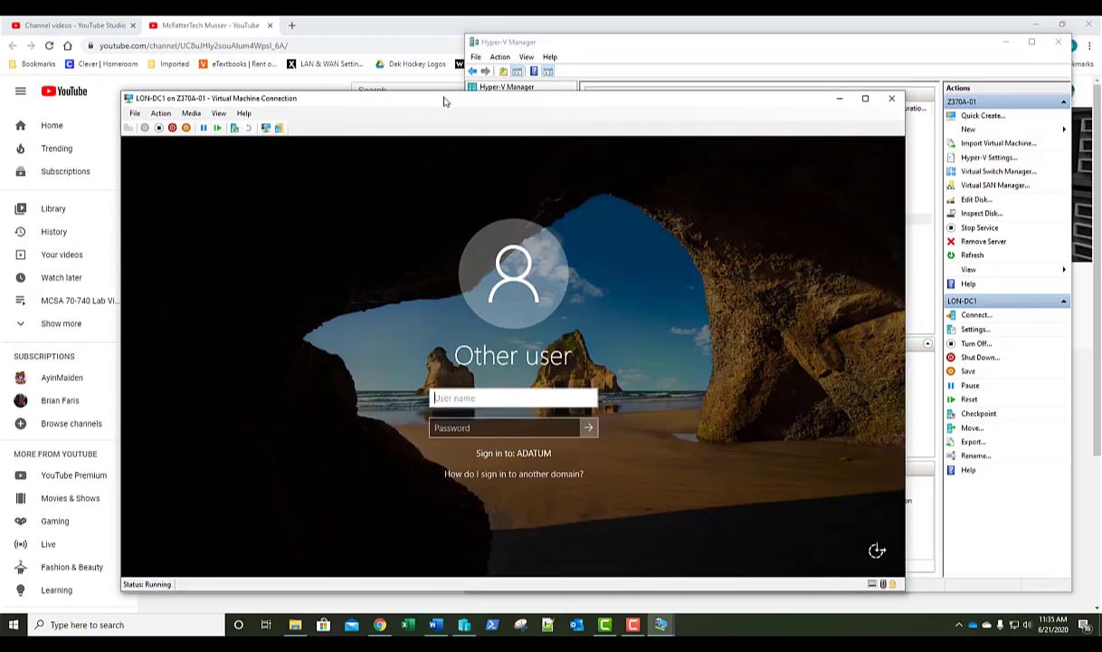
{"action": "left_click_drag", "start_coordinate": [443, 102], "coordinate": [567, 68]}
Sign in to LON-DC1 as Administrator with the administrator password.
{"action": "type", "text": "adat"}
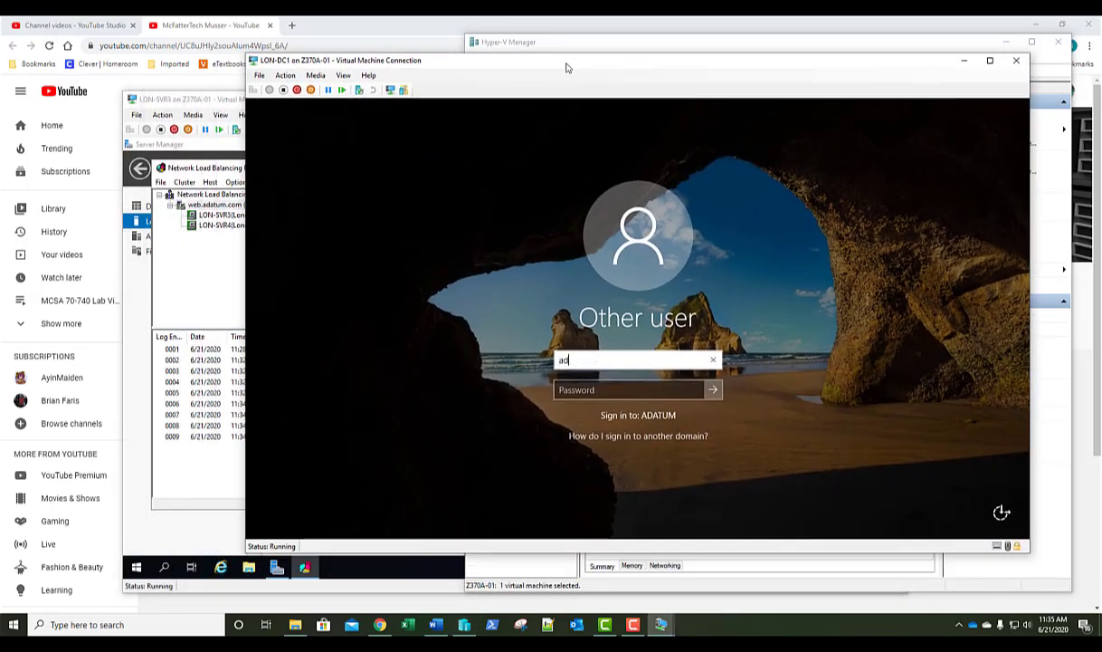
{"action": "key", "text": "BackSpace"}
{"action": "key", "text": "BackSpace"}
{"action": "type", "text": "ministrator"}
{"action": "key", "text": "Tab"}
{"action": "type", "text": "Pa55"}
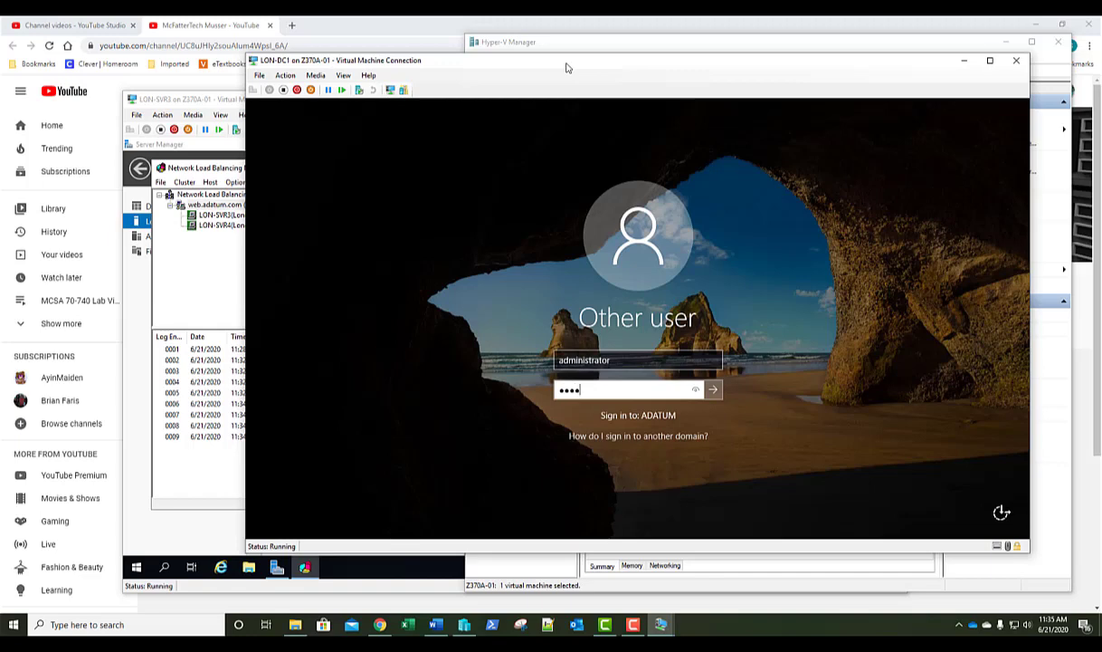
{"action": "type", "text": "w.rd"}
{"action": "key", "text": "Return"}
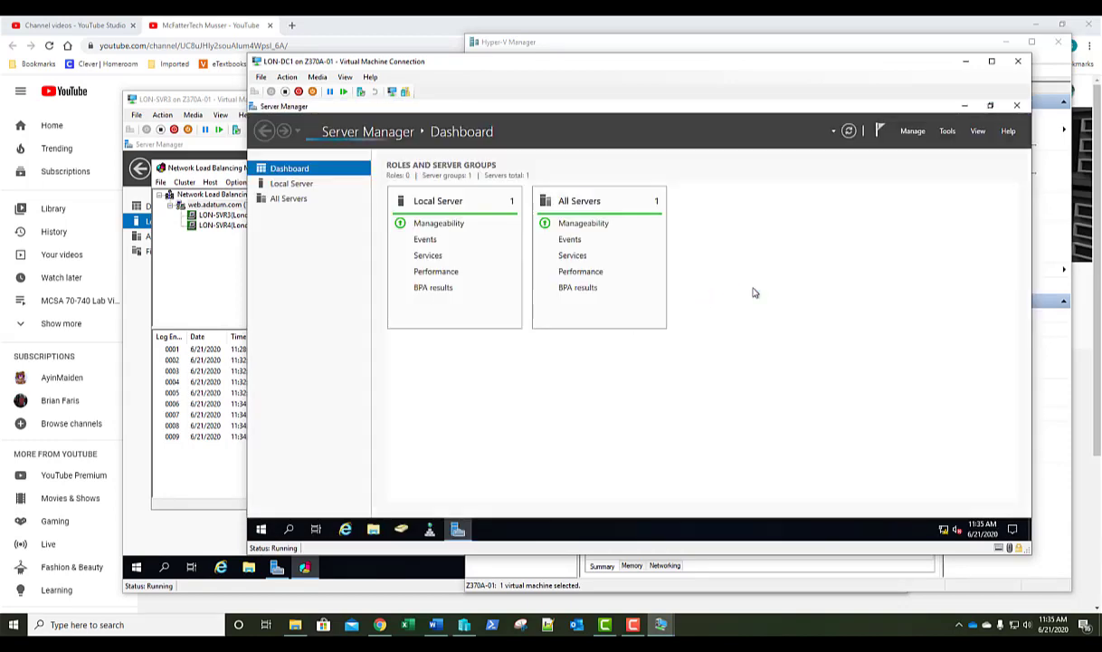
Open DNS Manager and display the adatum.com forward lookup zone's records.
{"action": "left_click", "coordinate": [432, 529]}
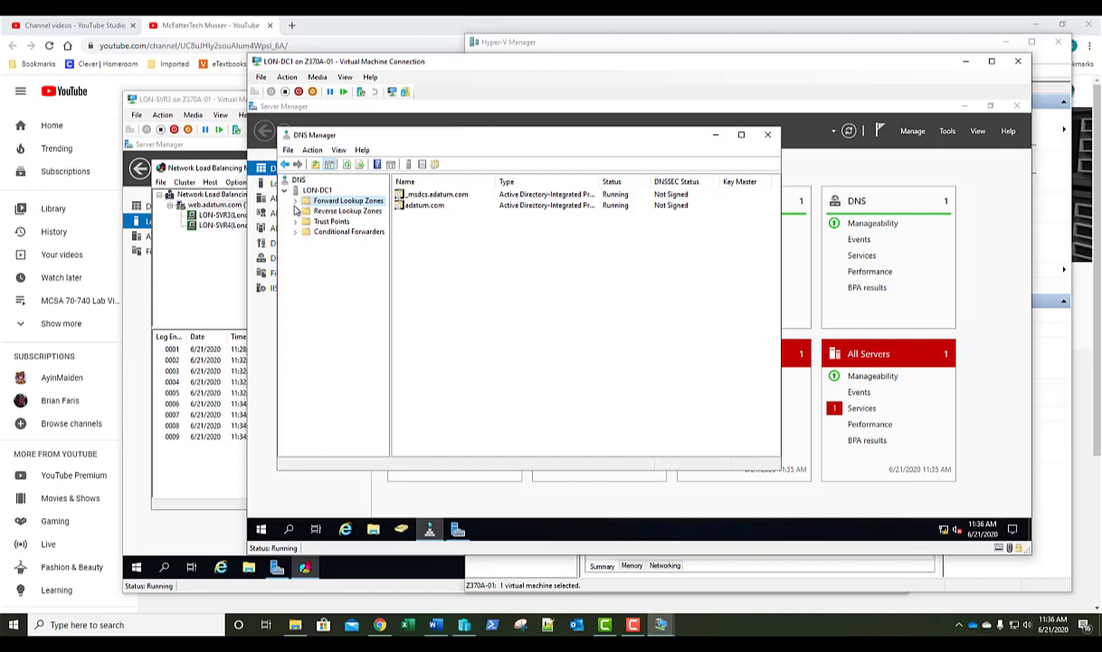
{"action": "left_click", "coordinate": [295, 202]}
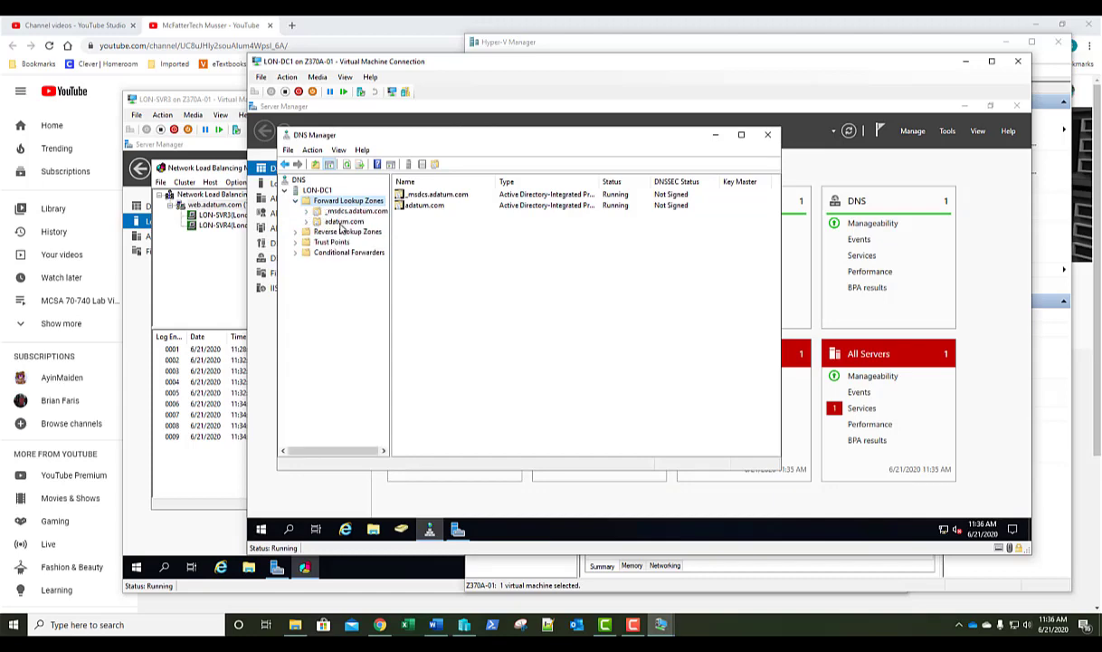
{"action": "left_click", "coordinate": [343, 222]}
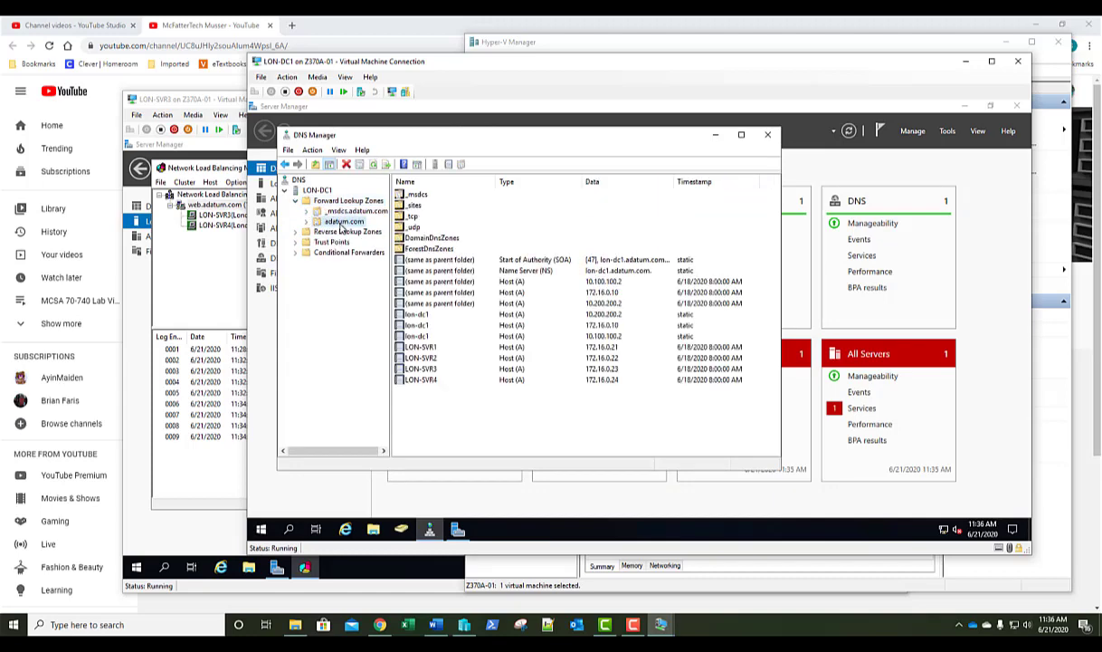
Create a host (A) record named web pointing to 172.16.0.65 in adatum.com.
{"action": "right_click", "coordinate": [518, 418]}
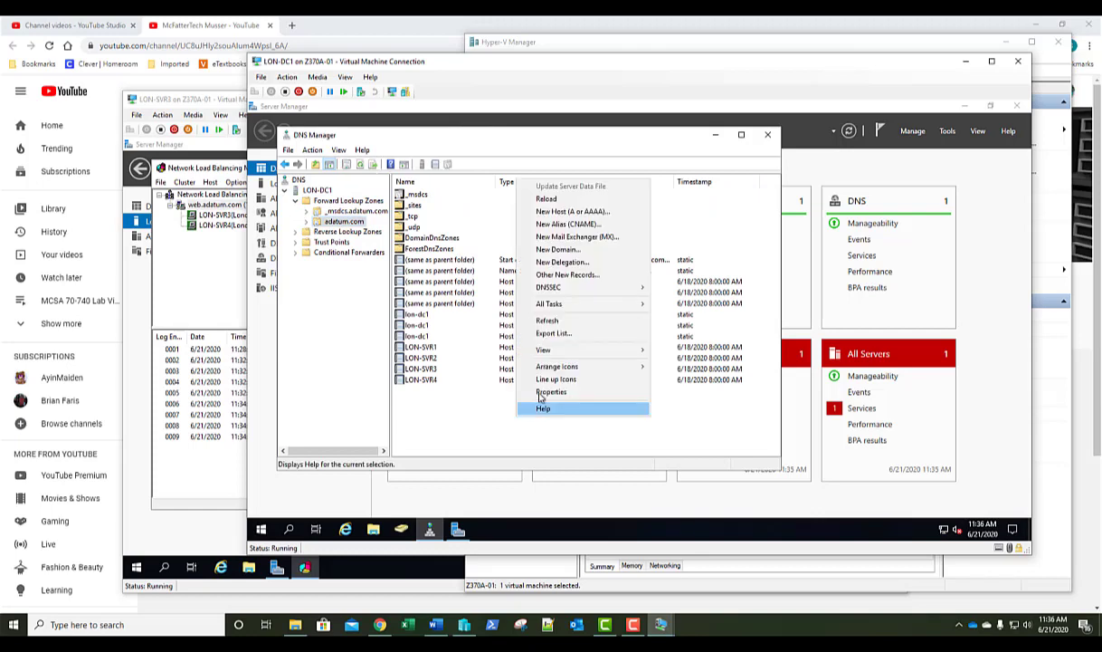
{"action": "left_click", "coordinate": [604, 213]}
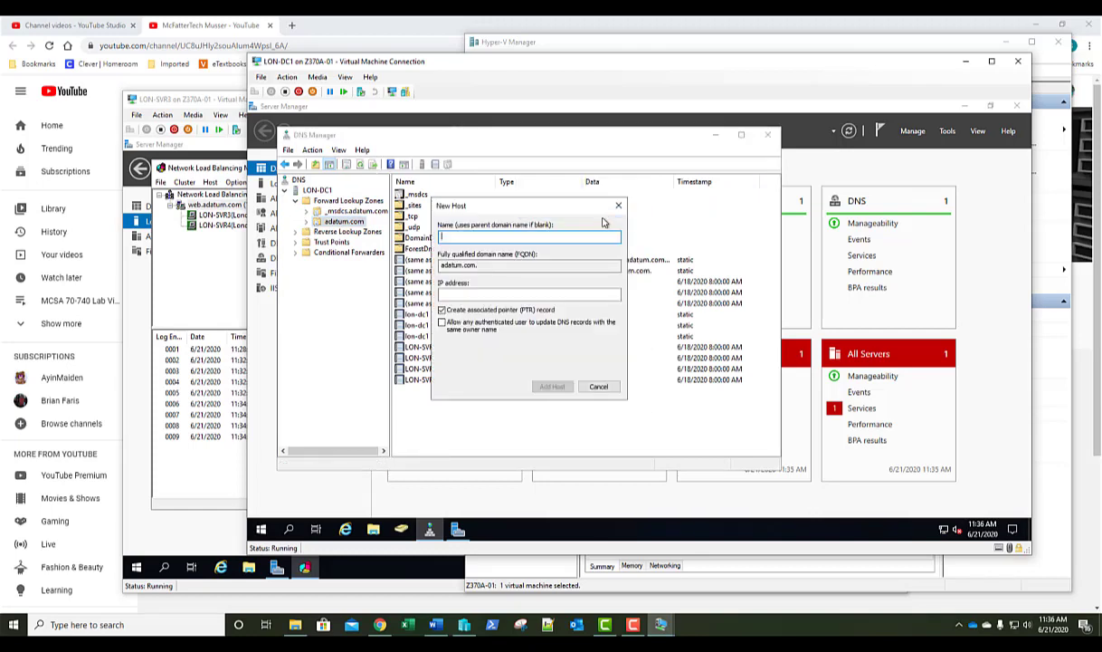
{"action": "type", "text": "web"}
{"action": "key", "text": "Tab"}
{"action": "key", "text": "Tab"}
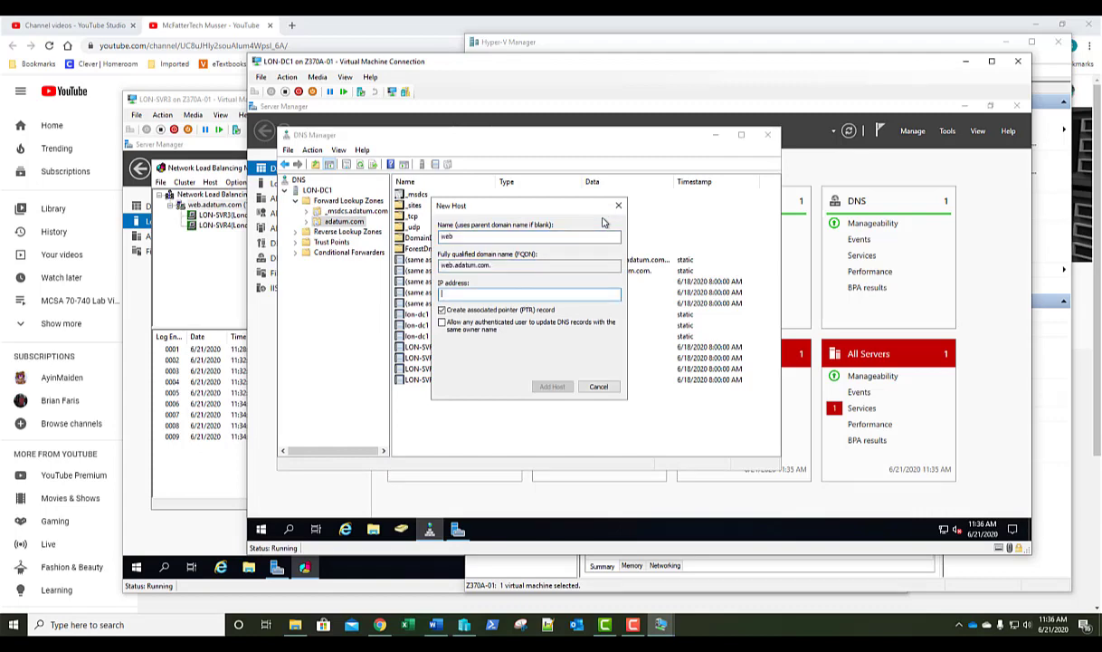
{"action": "type", "text": "172.16.0.65"}
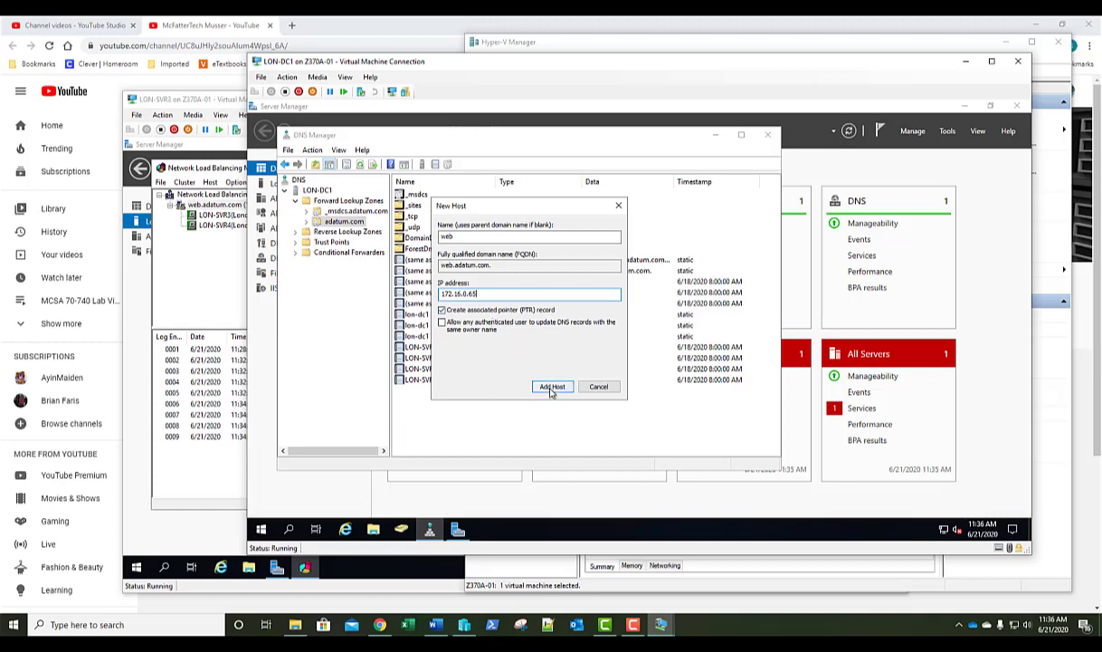
{"action": "left_click", "coordinate": [551, 388]}
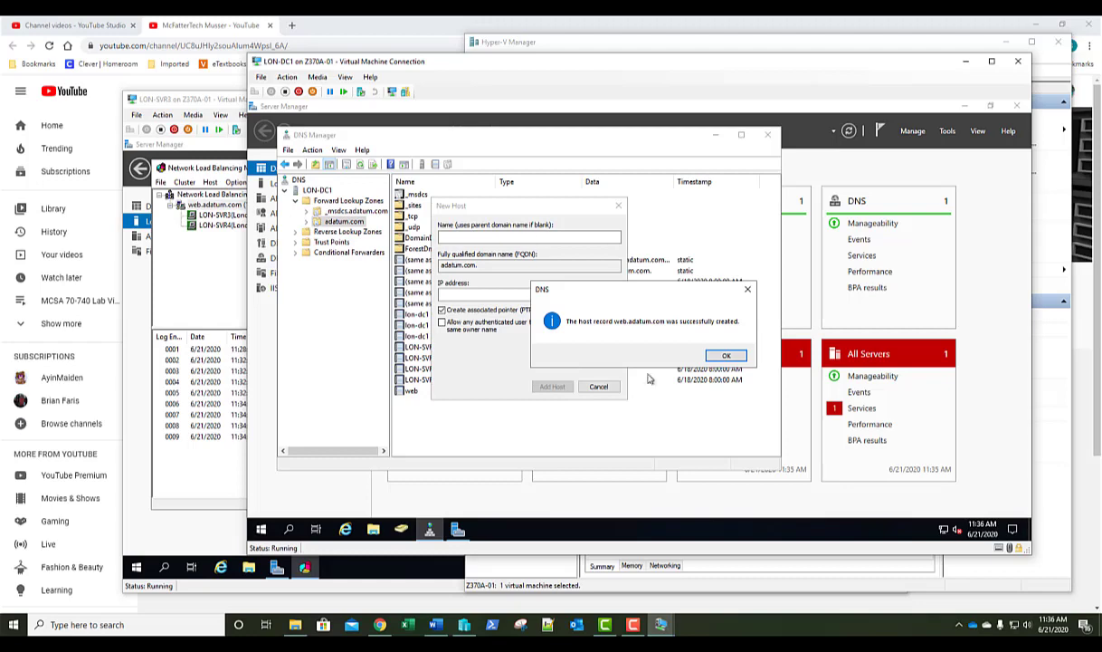
{"action": "left_click", "coordinate": [729, 357]}
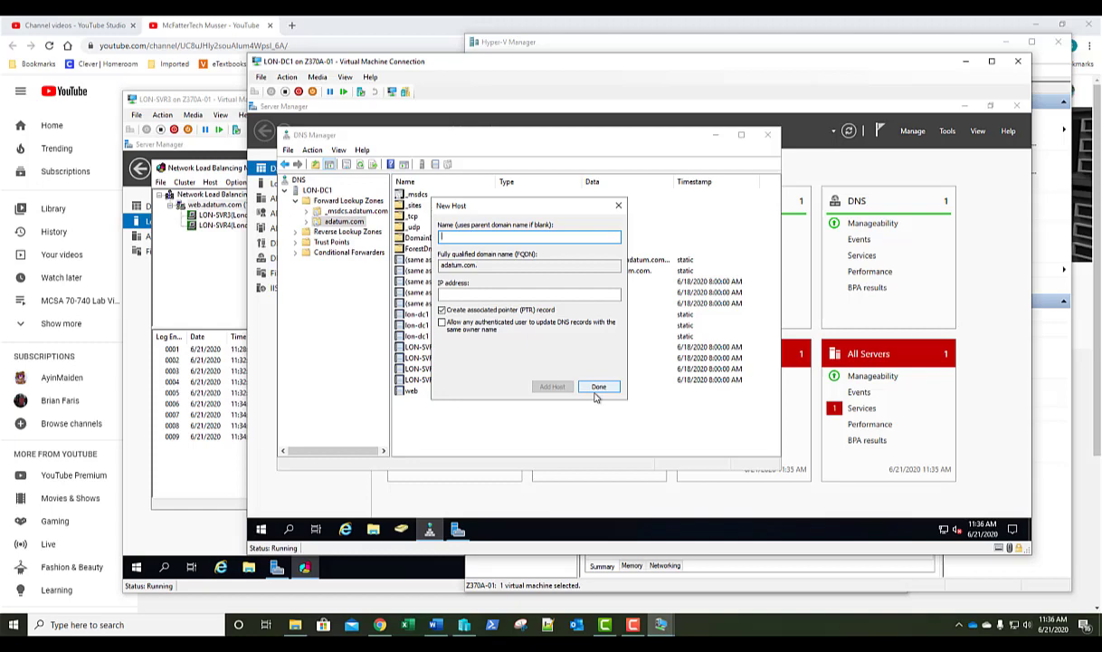
{"action": "left_click", "coordinate": [597, 388]}
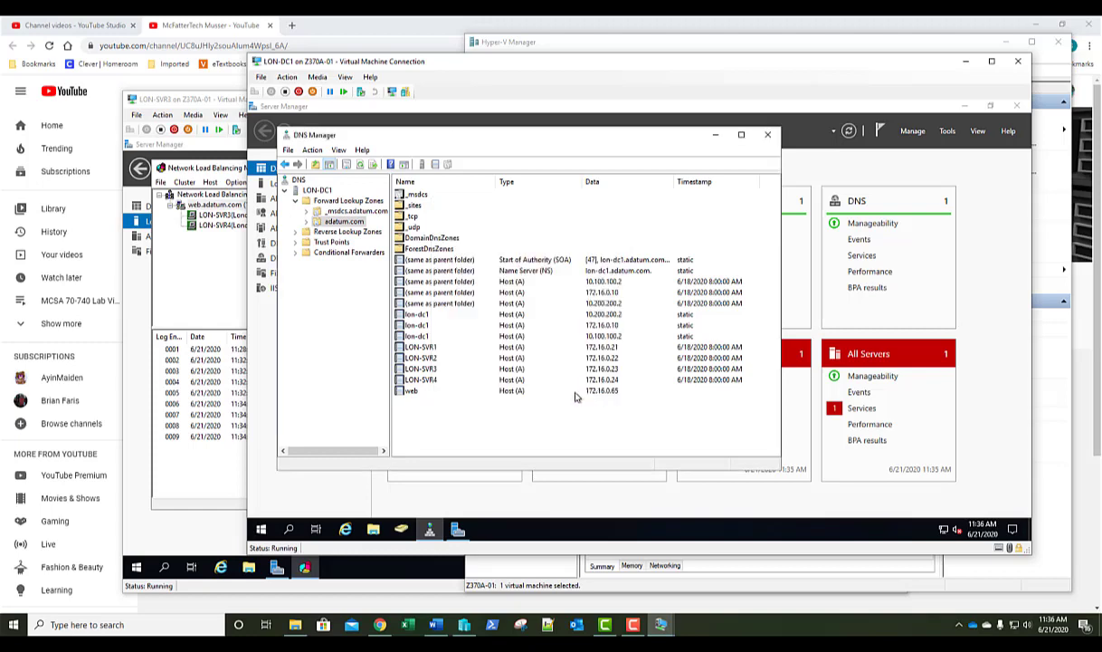
{"action": "right_click", "coordinate": [466, 425]}
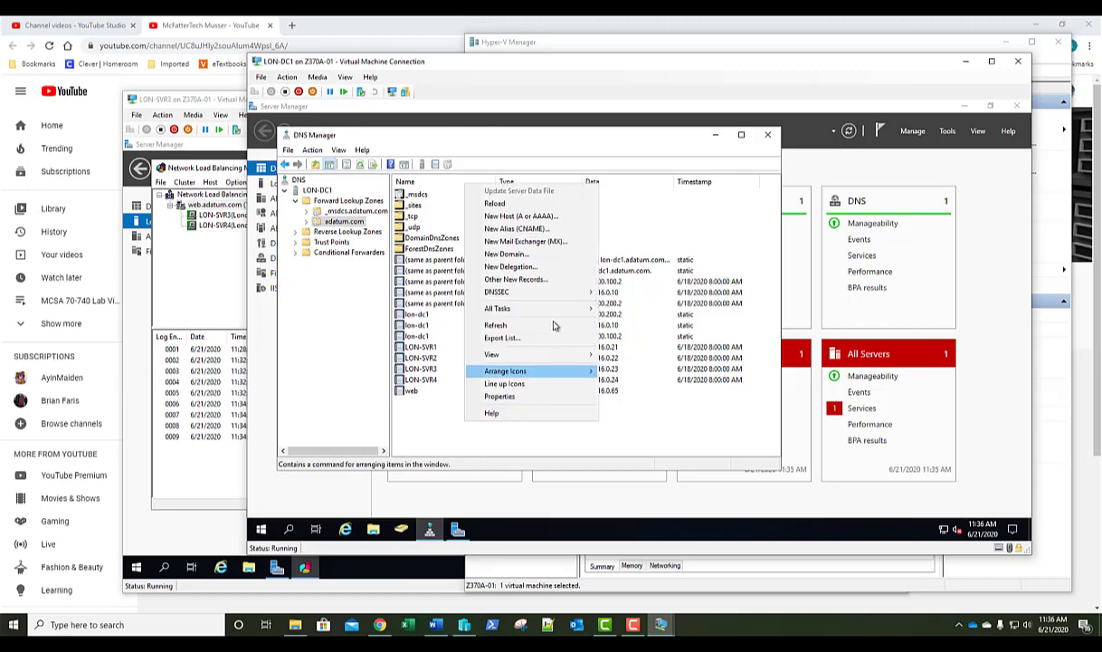
Add a www alias (CNAME) record targeting web.adatum.com in the adatum.com zone.
{"action": "left_click", "coordinate": [530, 232]}
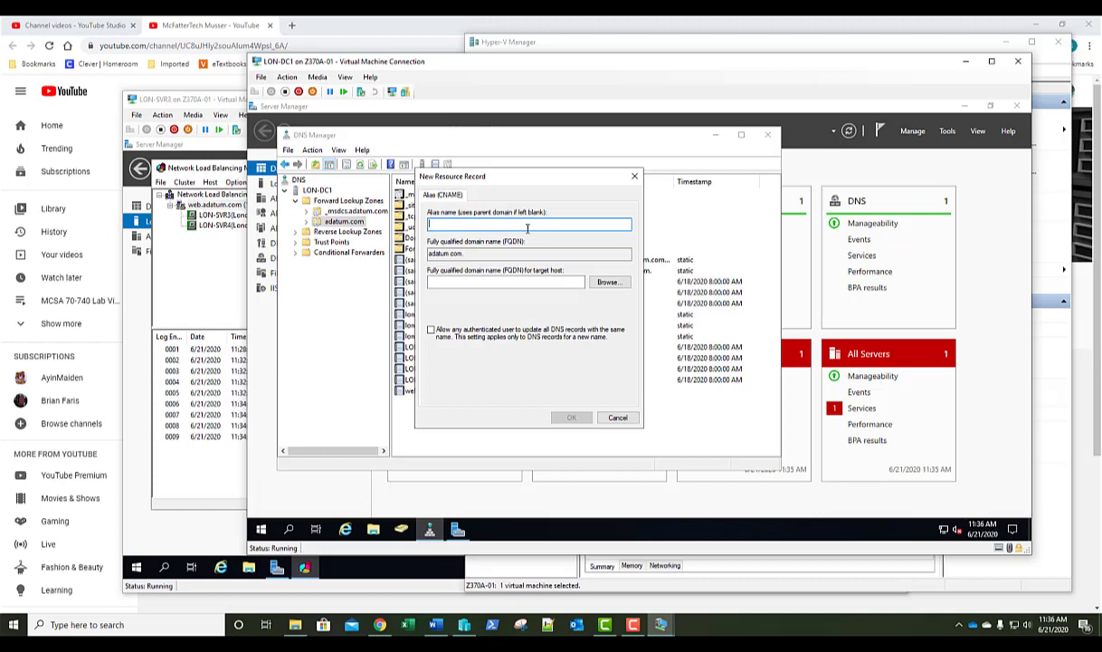
{"action": "type", "text": "www"}
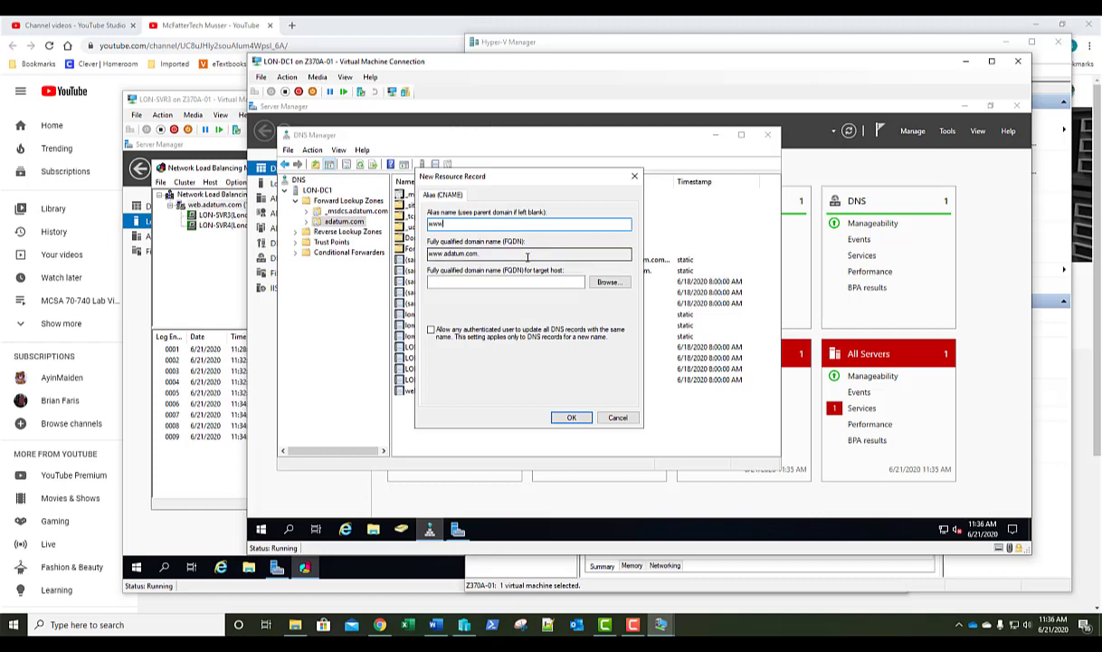
{"action": "left_click", "coordinate": [492, 283]}
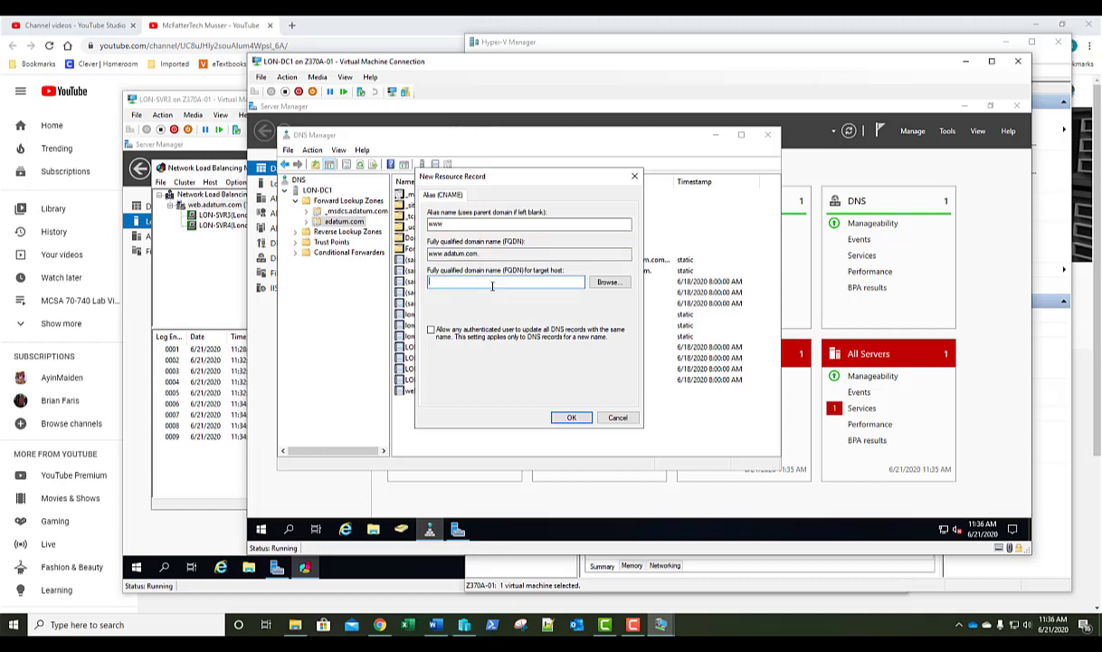
{"action": "type", "text": "web.adatum.com"}
{"action": "left_click", "coordinate": [572, 419]}
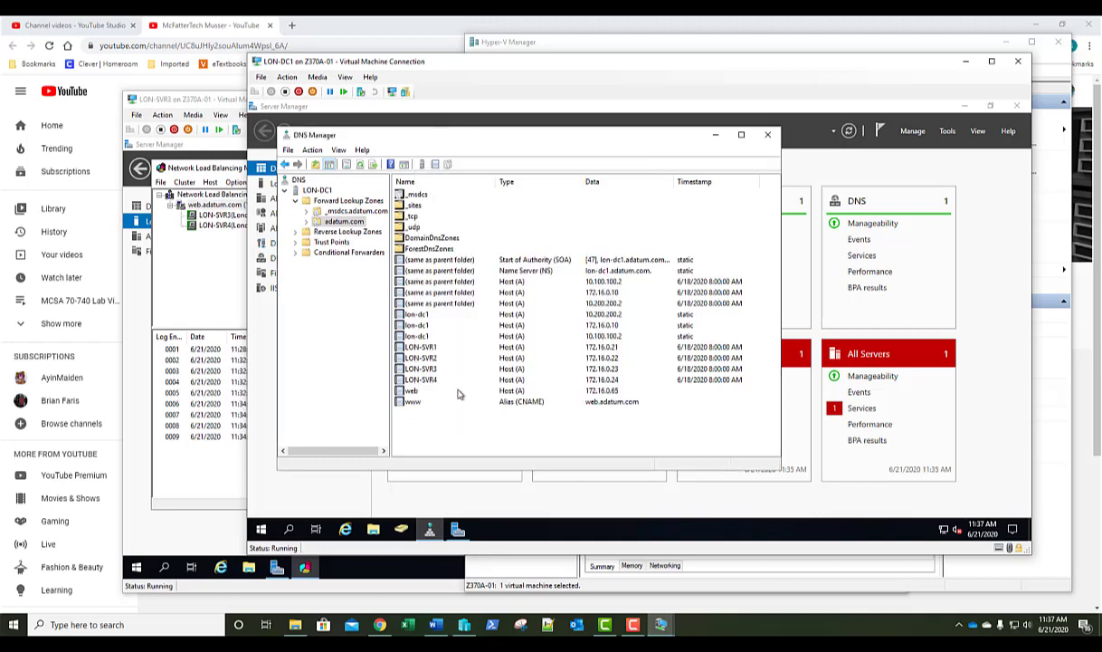
{"action": "left_click", "coordinate": [421, 389]}
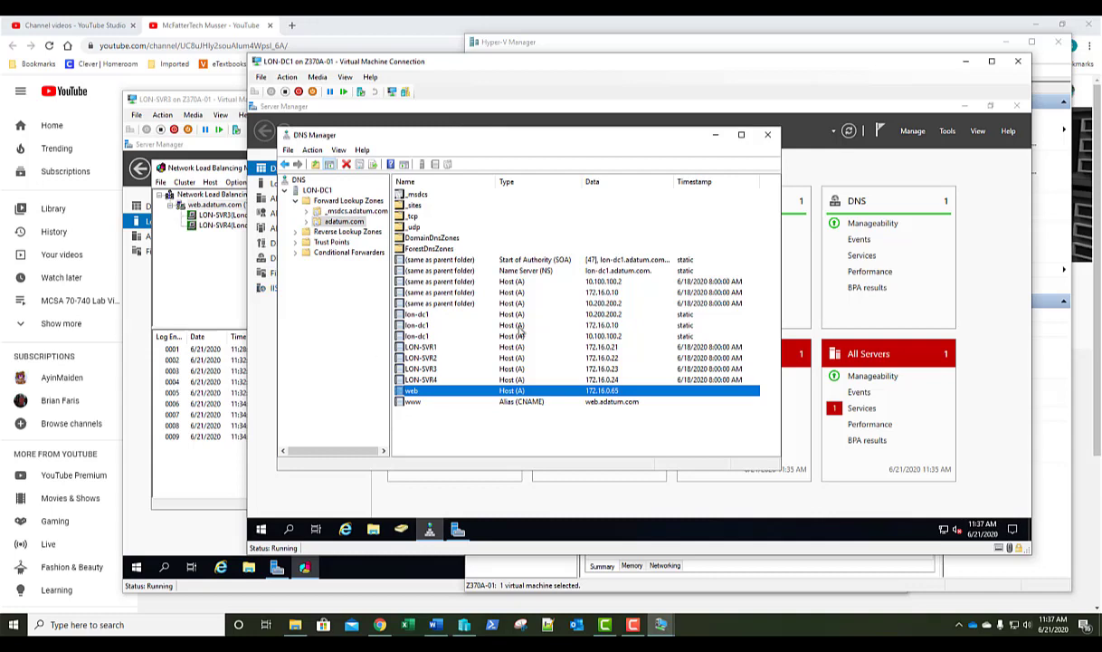
On LON-SVR3, remove the default 0–65535 port rule from web.adatum.com's cluster properties.
{"action": "left_click", "coordinate": [204, 105]}
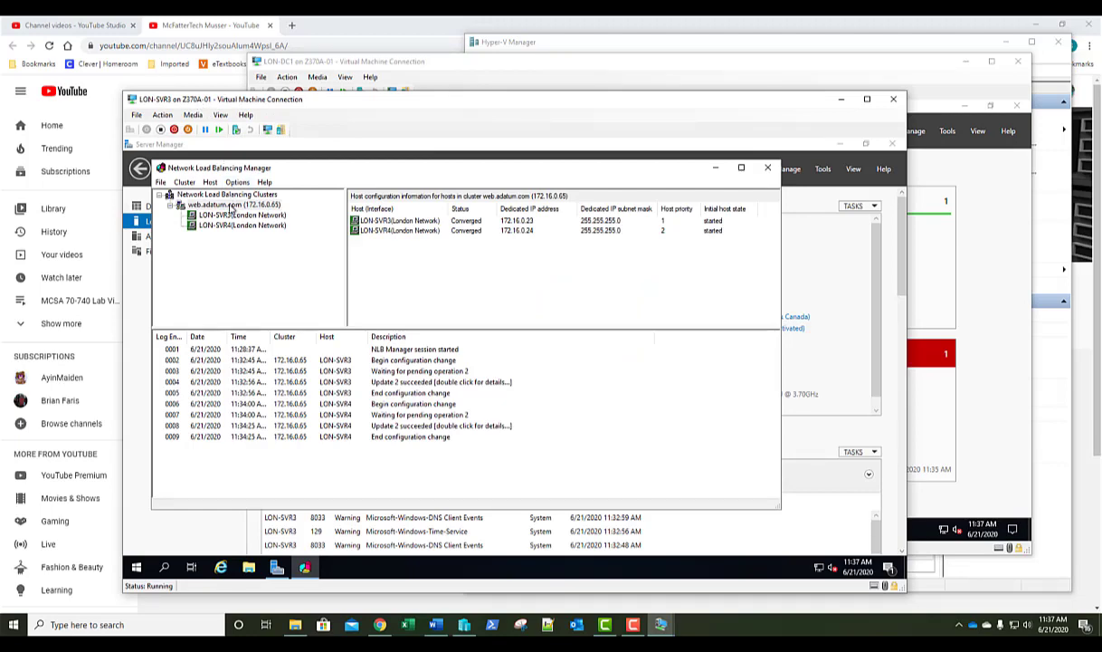
{"action": "right_click", "coordinate": [231, 207]}
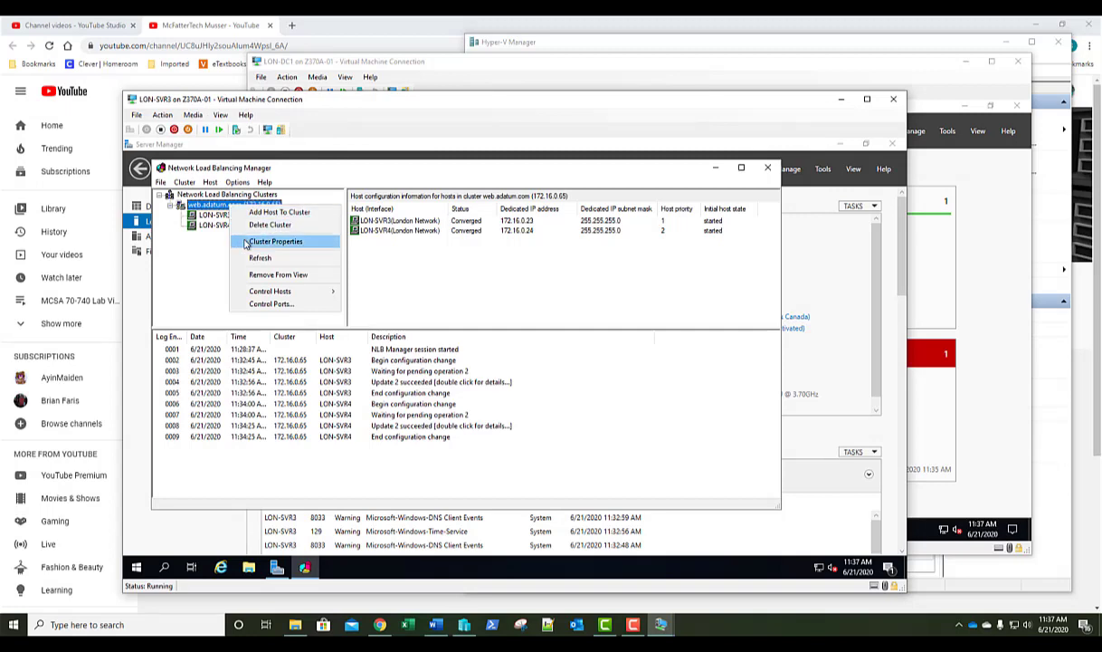
{"action": "left_click", "coordinate": [245, 242]}
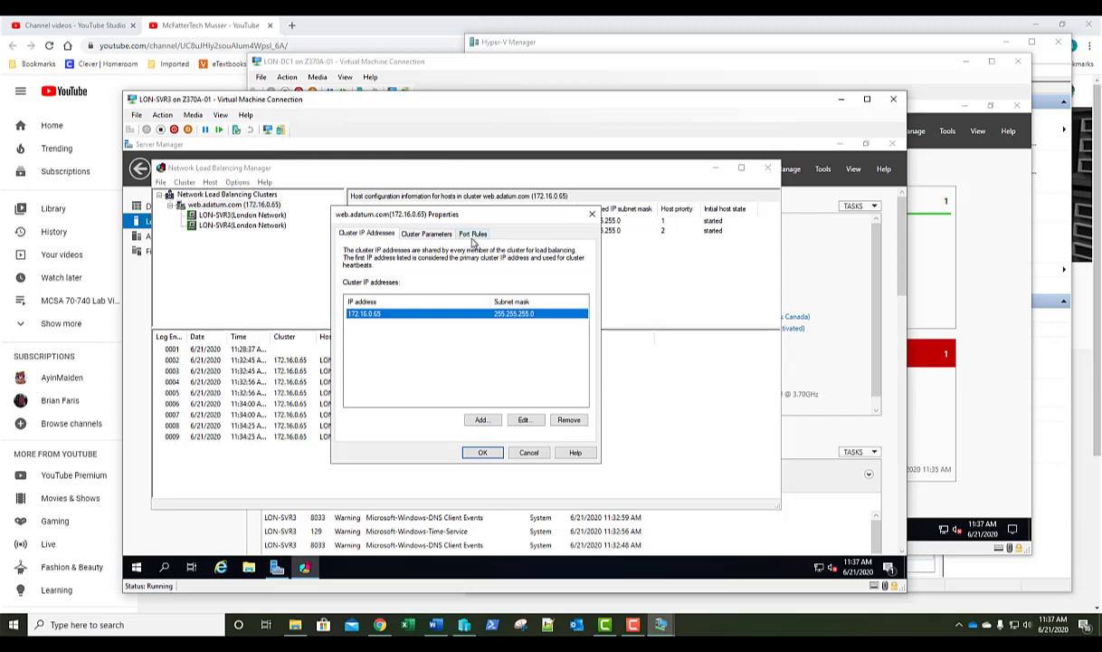
{"action": "left_click", "coordinate": [474, 234]}
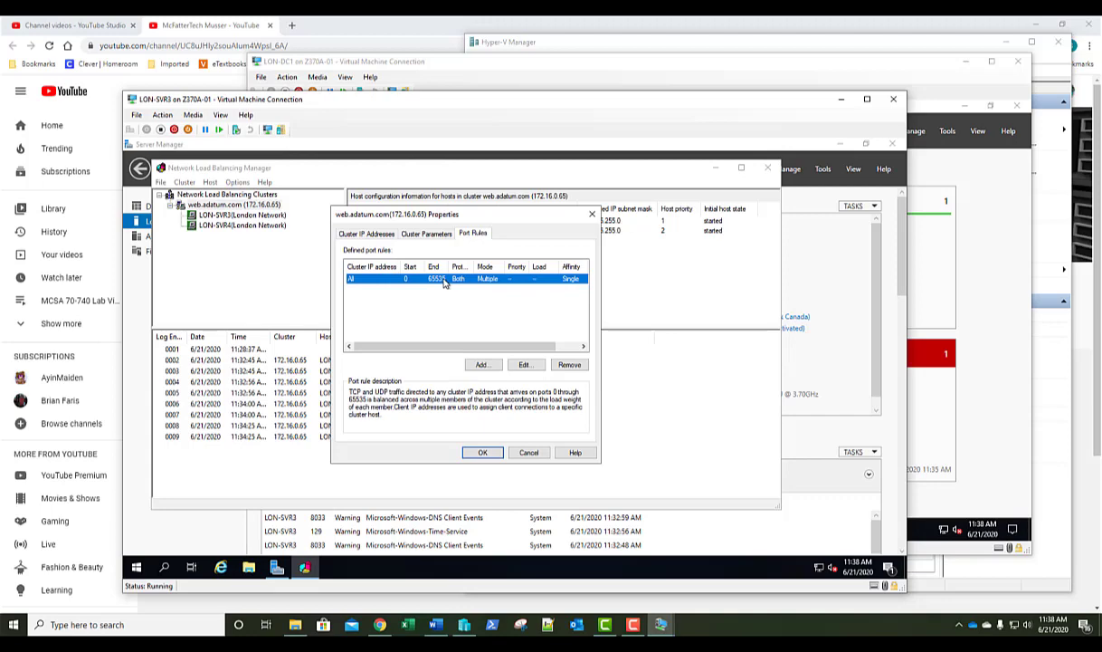
{"action": "left_click", "coordinate": [570, 365]}
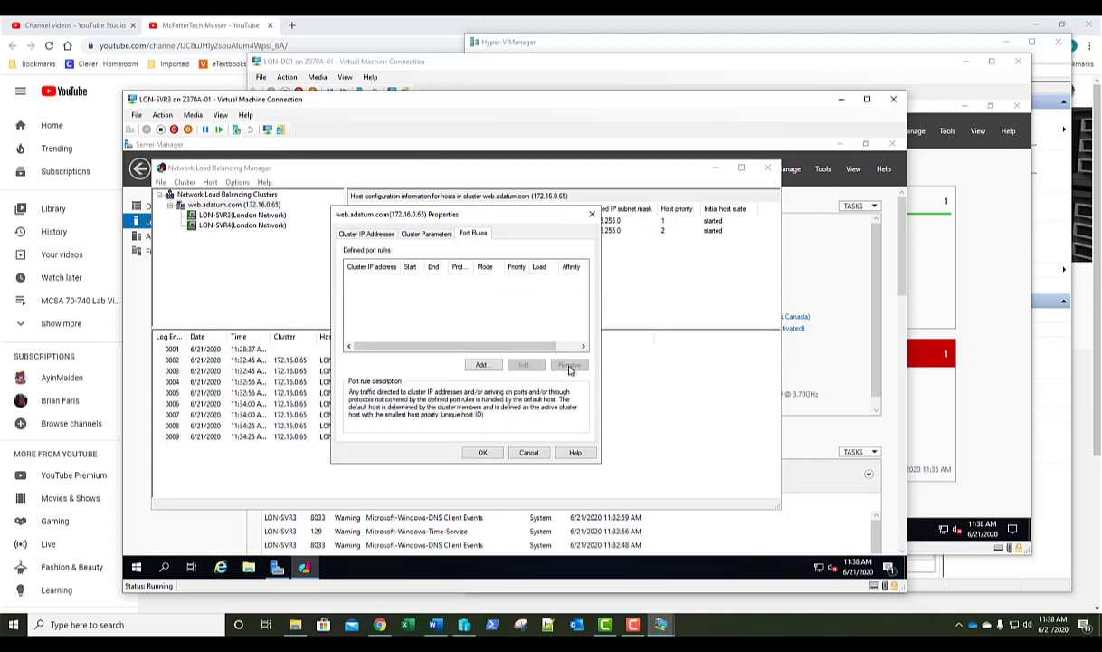
Add a TCP-only port rule with port range 80 to 80.
{"action": "left_click", "coordinate": [480, 365]}
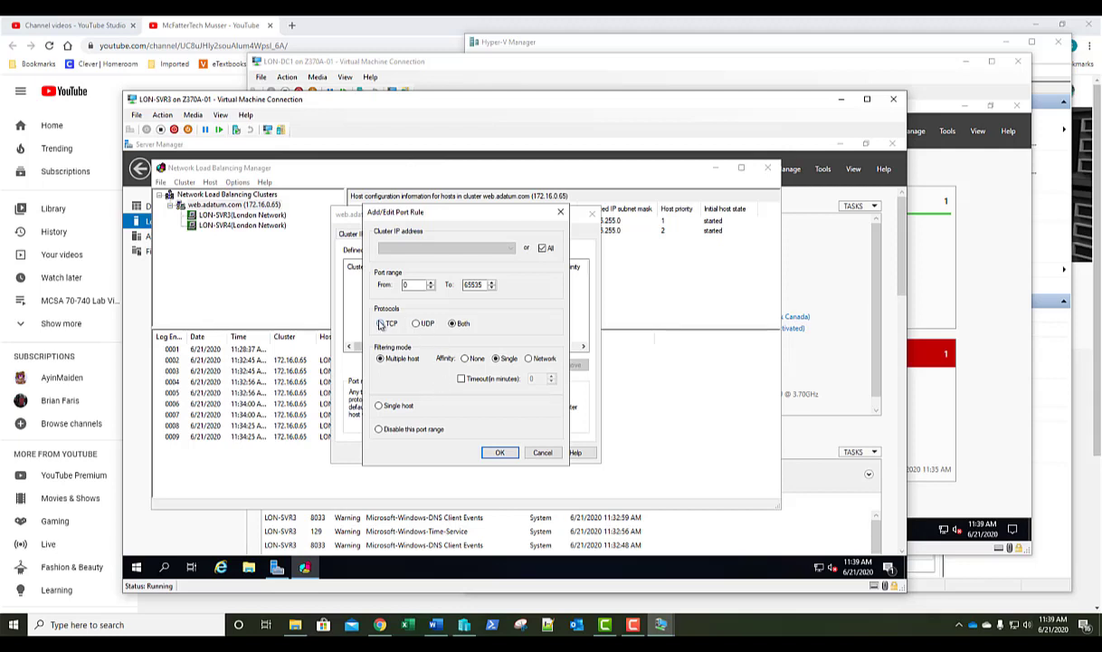
{"action": "left_click", "coordinate": [381, 324]}
{"action": "double_click", "coordinate": [408, 286]}
{"action": "type", "text": "80"}
{"action": "double_click", "coordinate": [480, 286]}
{"action": "double_click", "coordinate": [482, 285]}
{"action": "type", "text": "80"}
{"action": "left_click", "coordinate": [500, 454]}
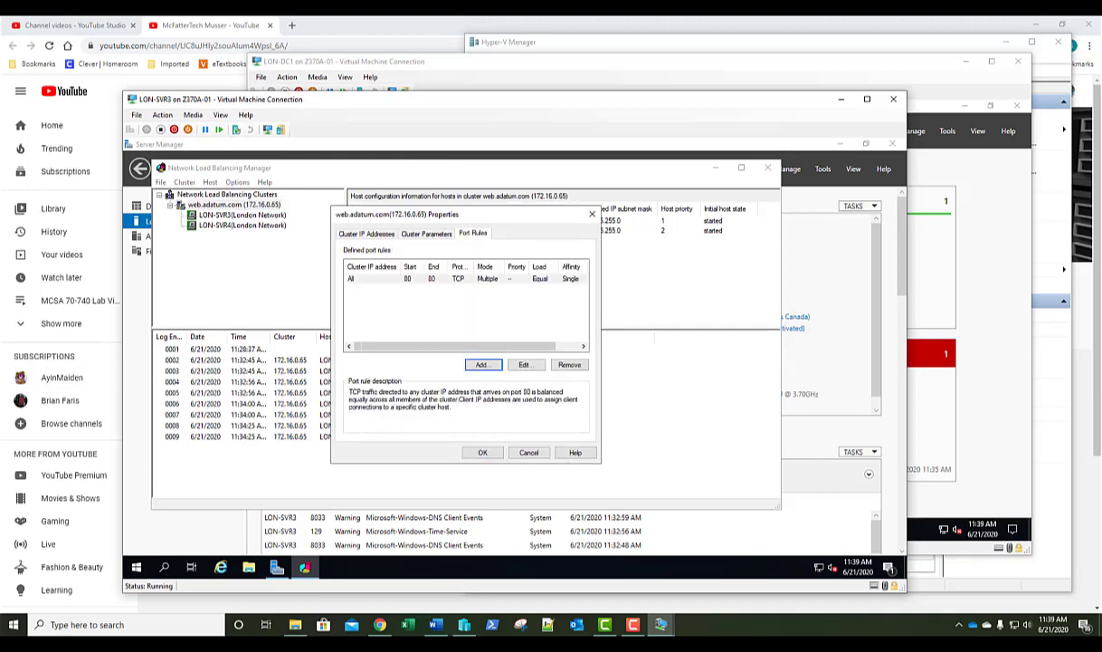
Add a TCP port rule for 443 to 443 and apply the rules to the cluster.
{"action": "left_click", "coordinate": [478, 371]}
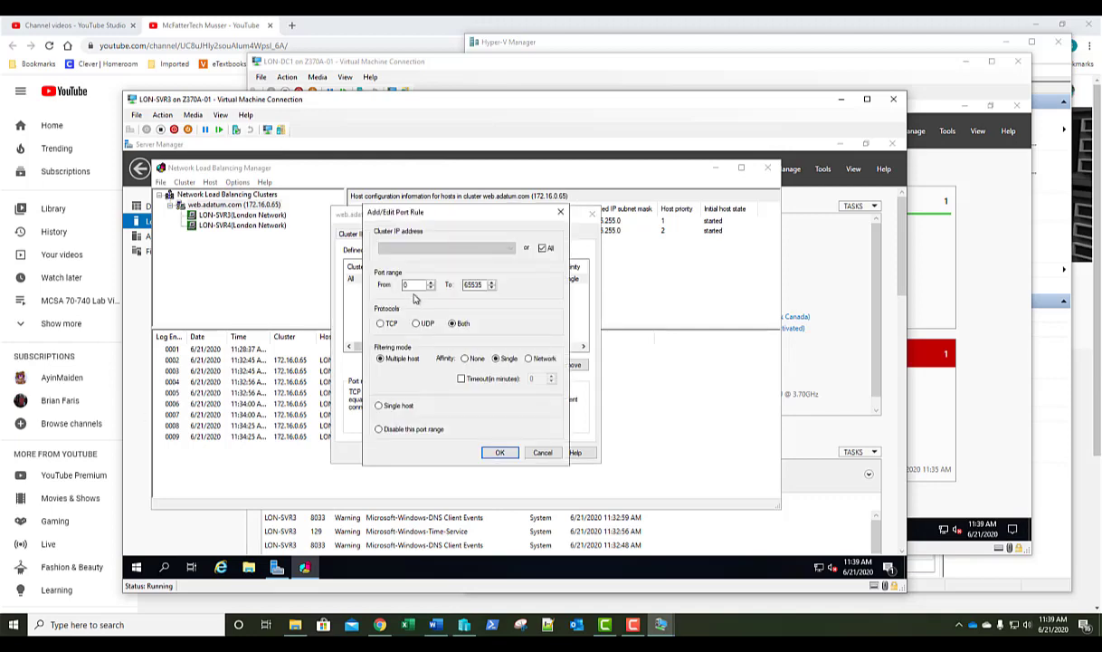
{"action": "double_click", "coordinate": [412, 286]}
{"action": "type", "text": "443"}
{"action": "left_click", "coordinate": [381, 323]}
{"action": "double_click", "coordinate": [469, 285]}
{"action": "type", "text": "443"}
{"action": "left_click", "coordinate": [497, 453]}
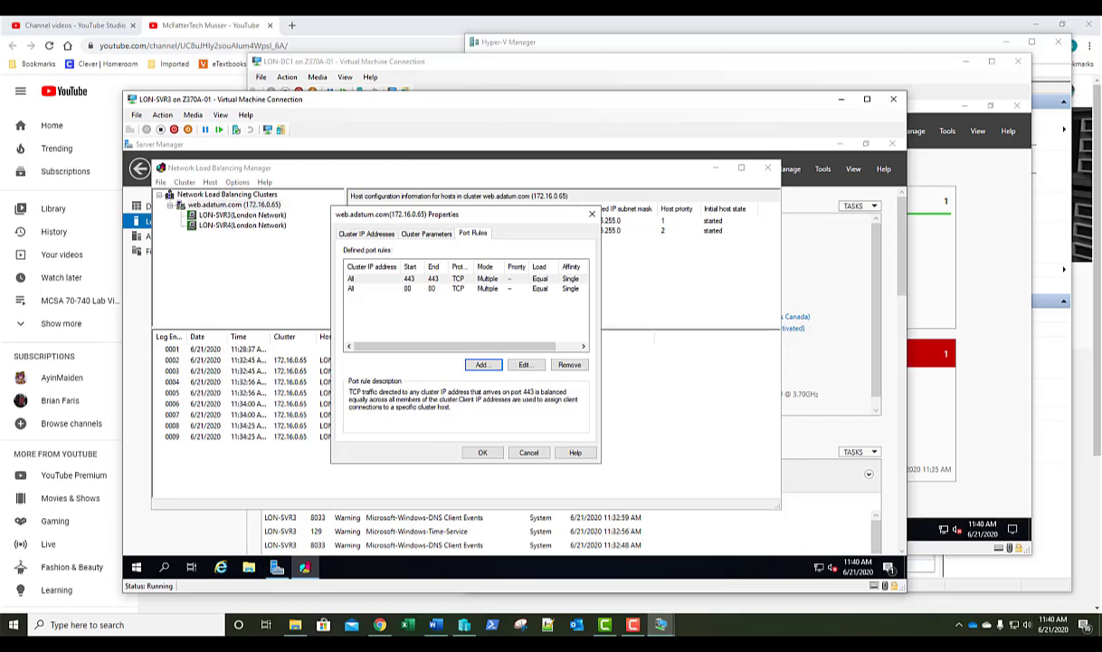
{"action": "left_click", "coordinate": [483, 452]}
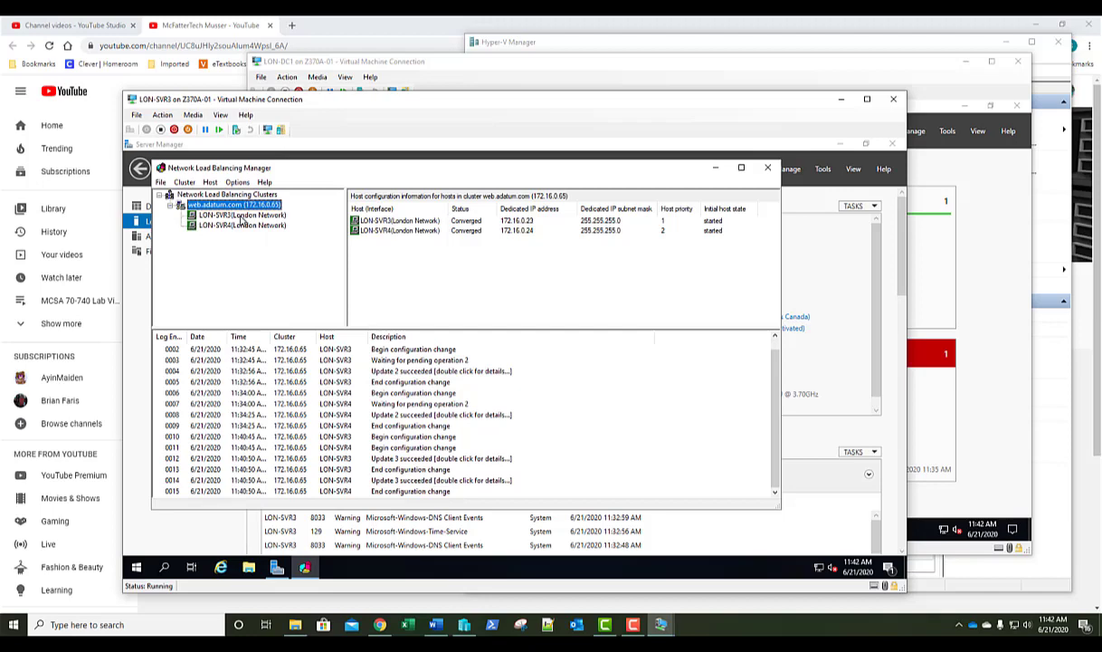
Drainstop LON-SVR3 via Control Host and widen the Status column to confirm it stopped.
{"action": "left_click", "coordinate": [242, 218]}
{"action": "right_click", "coordinate": [242, 218]}
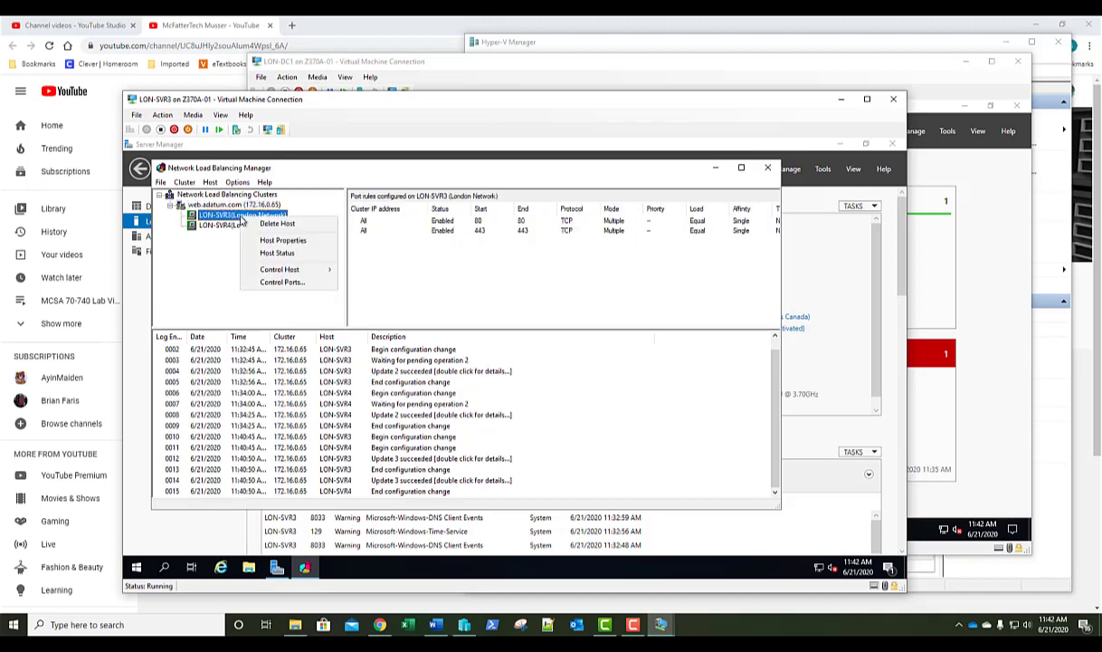
{"action": "mouse_move", "coordinate": [297, 269]}
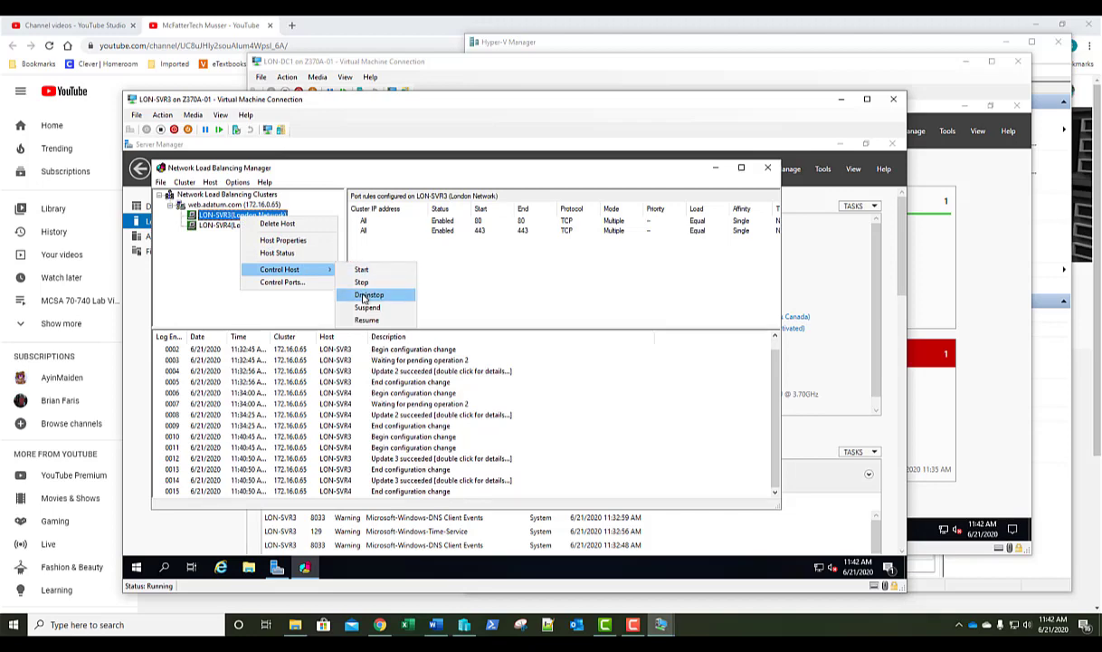
{"action": "left_click", "coordinate": [365, 297]}
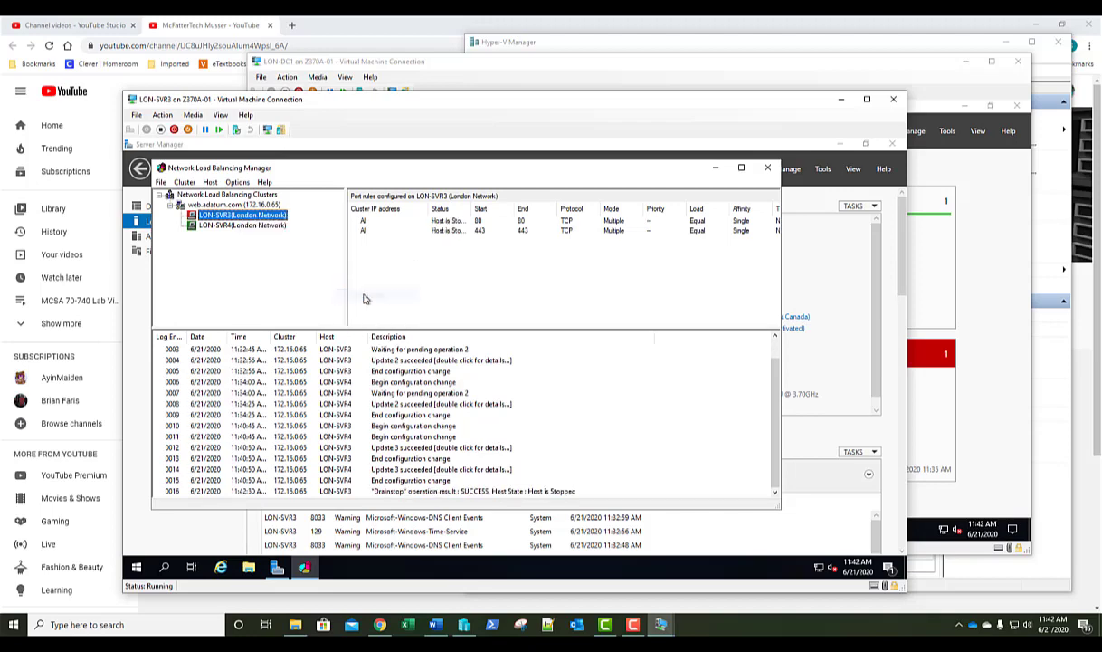
{"action": "double_click", "coordinate": [469, 209]}
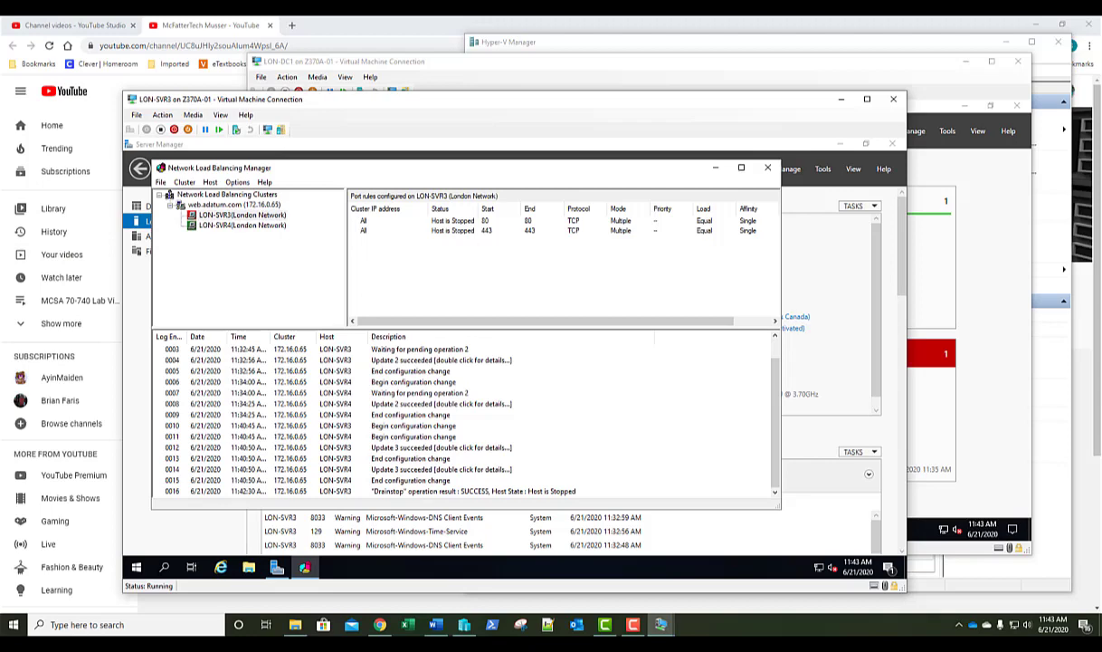
{"action": "left_click", "coordinate": [217, 204]}
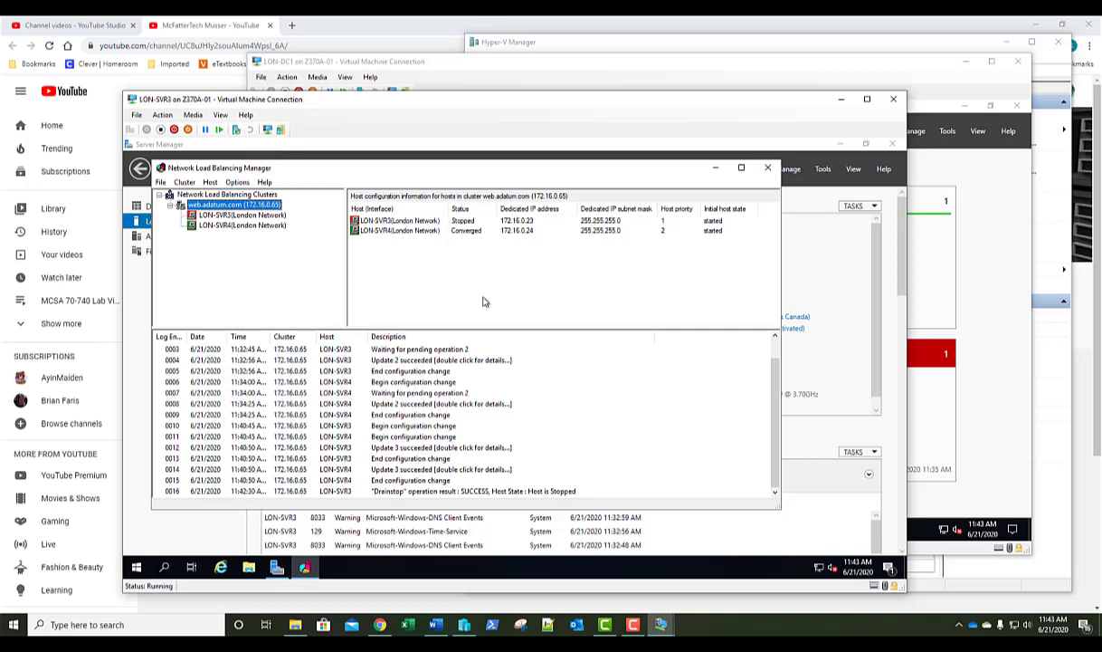
Use Control Host to start LON-SVR3, stop it, then start it again.
{"action": "right_click", "coordinate": [243, 217]}
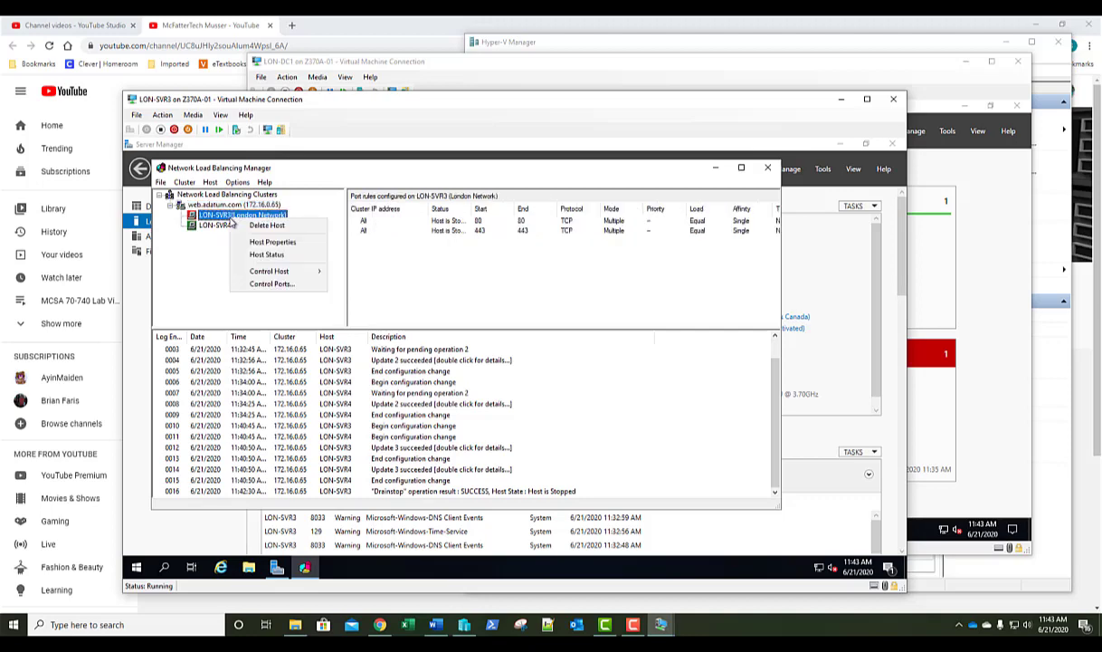
{"action": "mouse_move", "coordinate": [283, 277]}
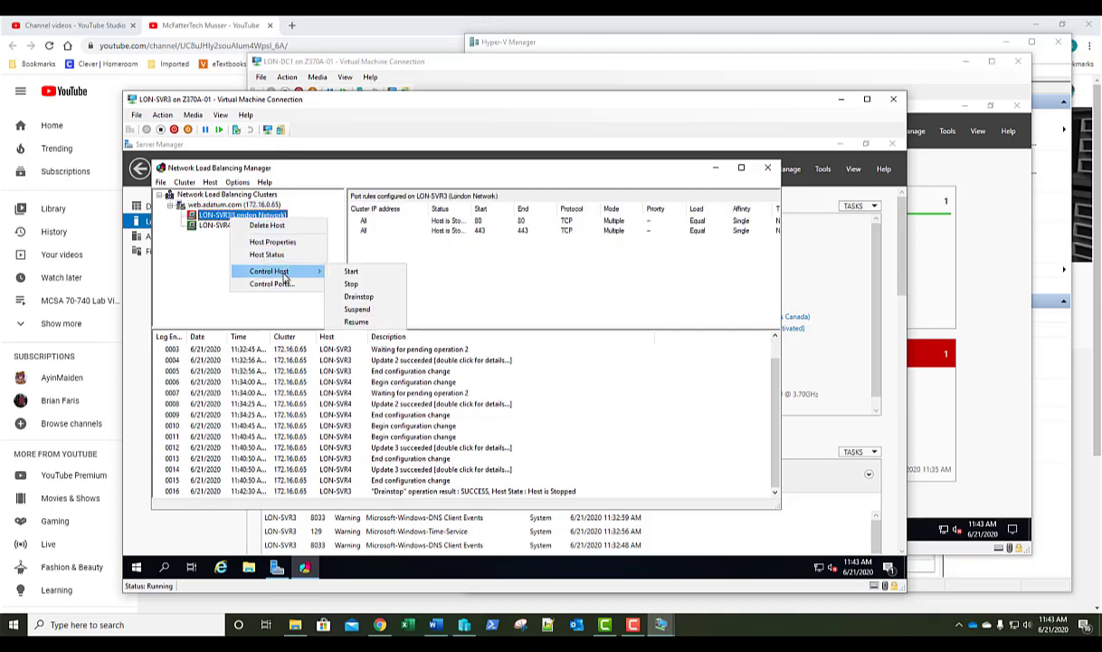
{"action": "left_click", "coordinate": [339, 271]}
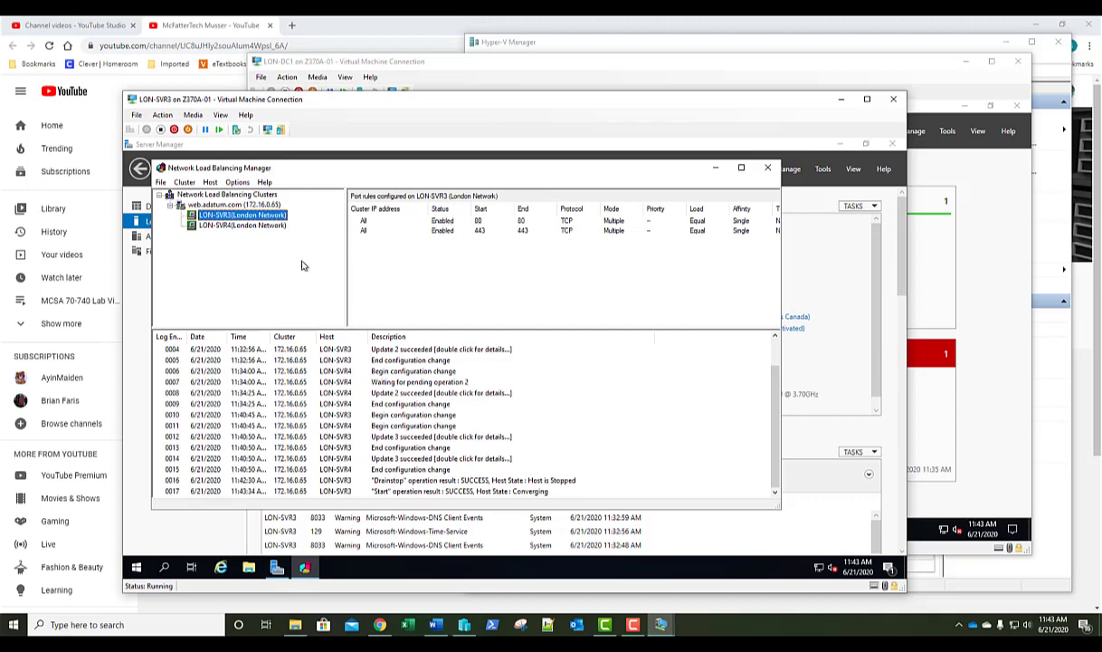
{"action": "right_click", "coordinate": [248, 218]}
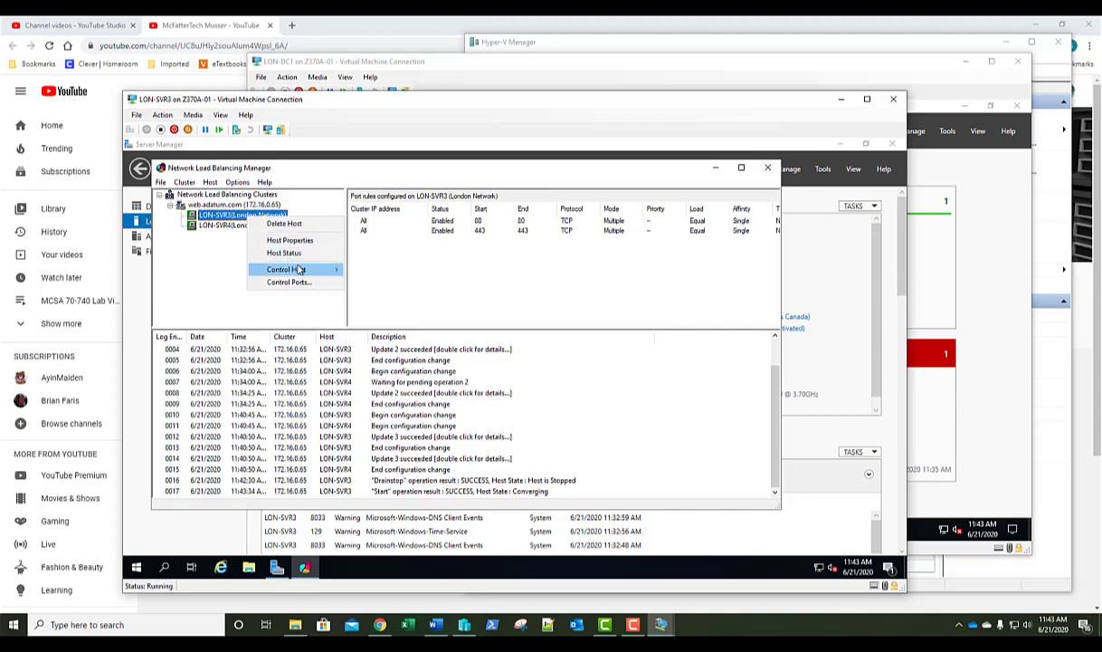
{"action": "mouse_move", "coordinate": [314, 275]}
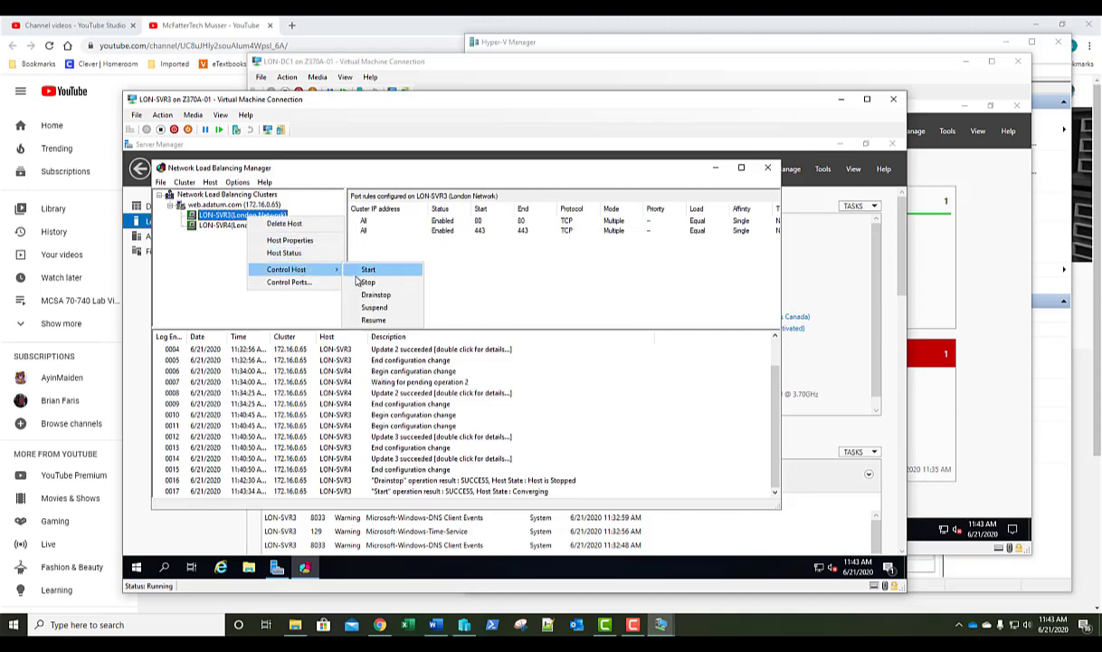
{"action": "left_click", "coordinate": [367, 282]}
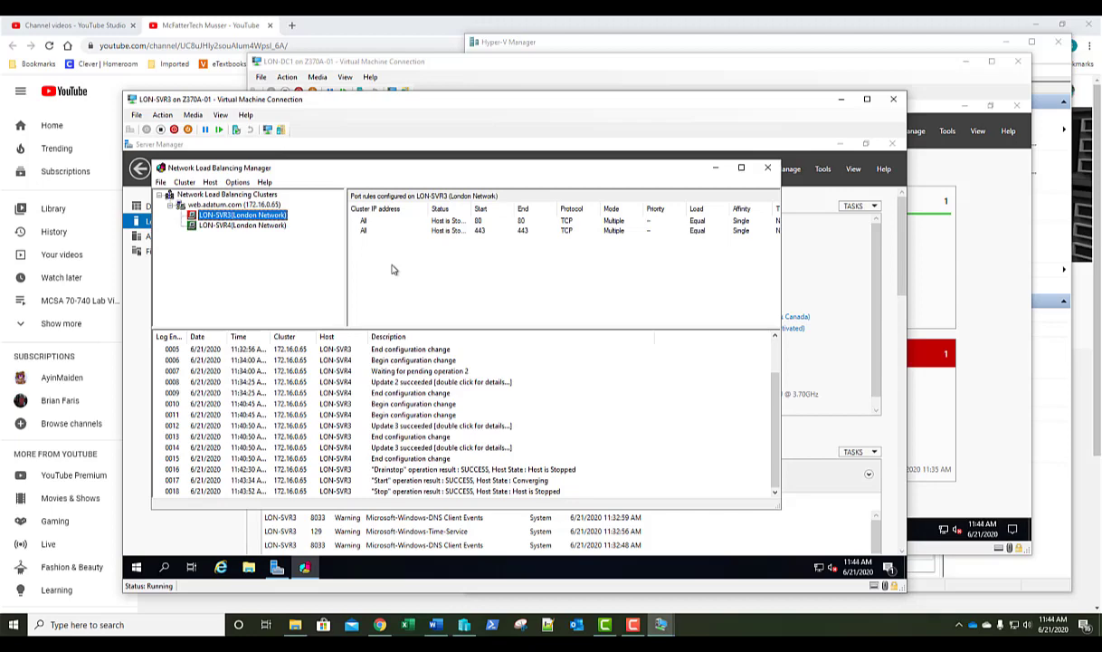
{"action": "right_click", "coordinate": [270, 215]}
{"action": "mouse_move", "coordinate": [322, 271]}
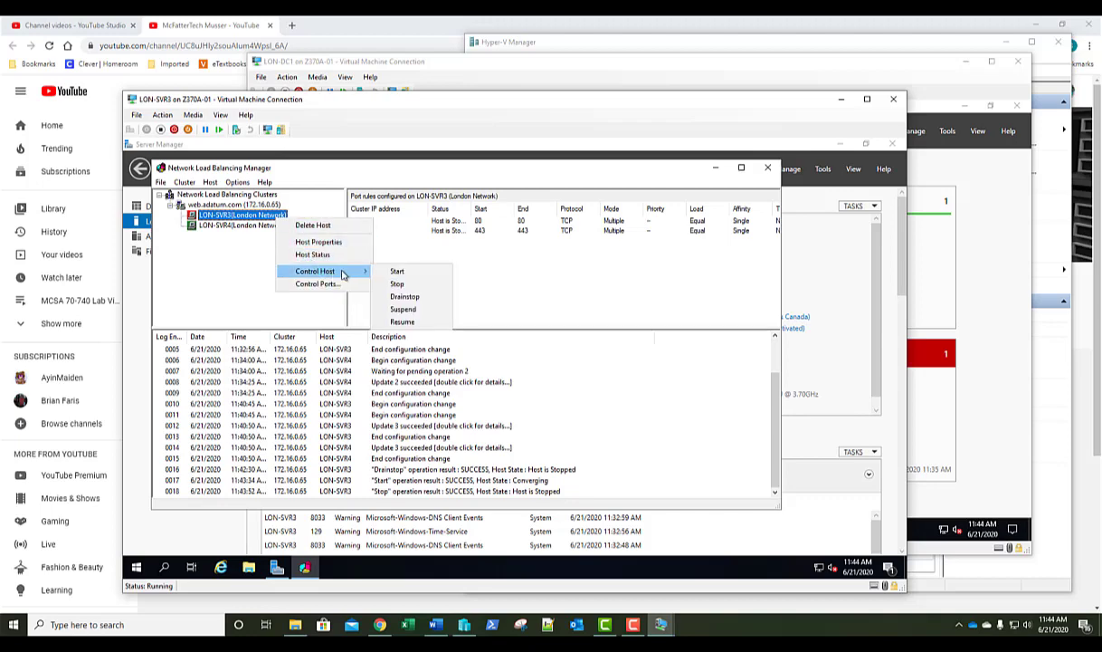
{"action": "left_click", "coordinate": [392, 272]}
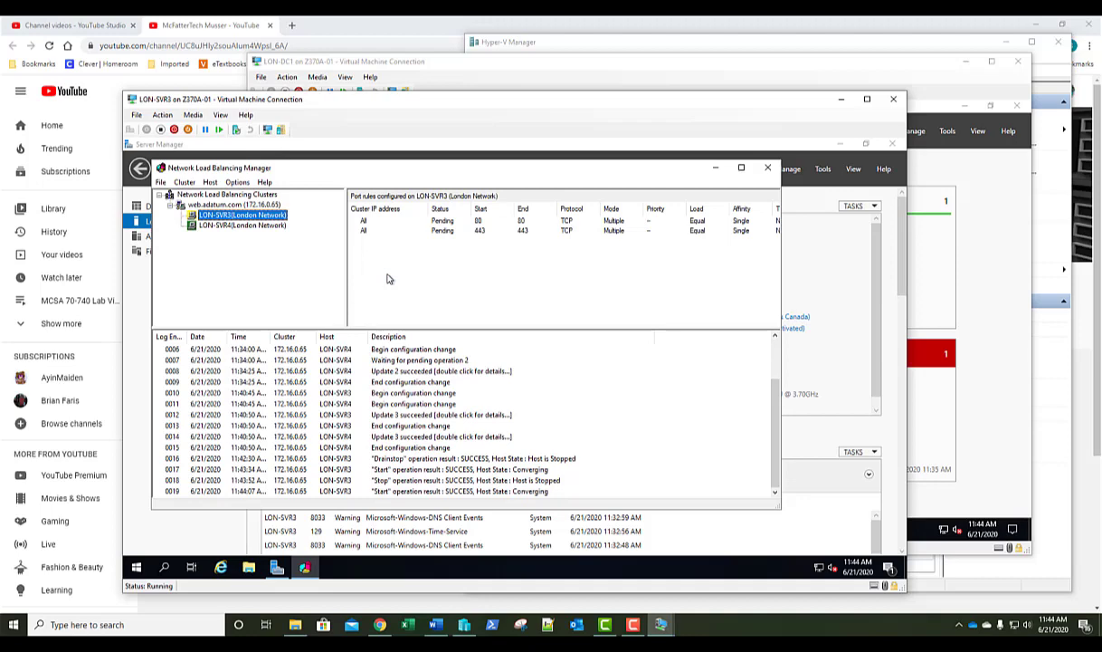
Select the web.adatum.com cluster to confirm LON-SVR3 and LON-SVR4 both show Converged.
{"action": "left_click", "coordinate": [254, 205]}
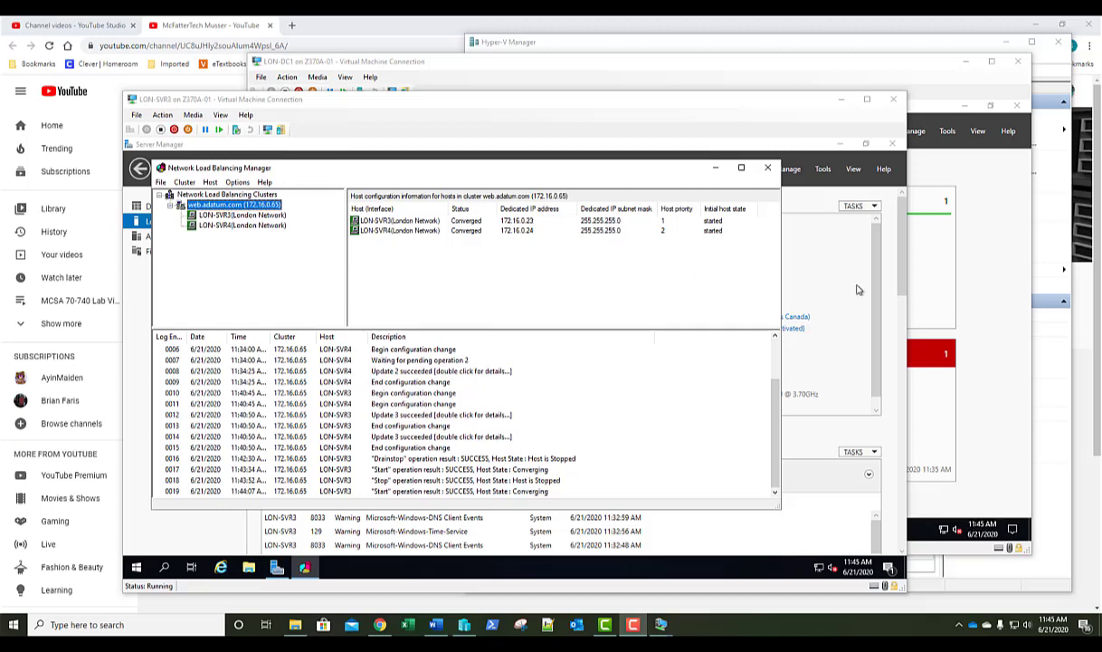
Open a Hyper-V console connection to the LON-SVR4 virtual machine.
{"action": "left_click", "coordinate": [1000, 75]}
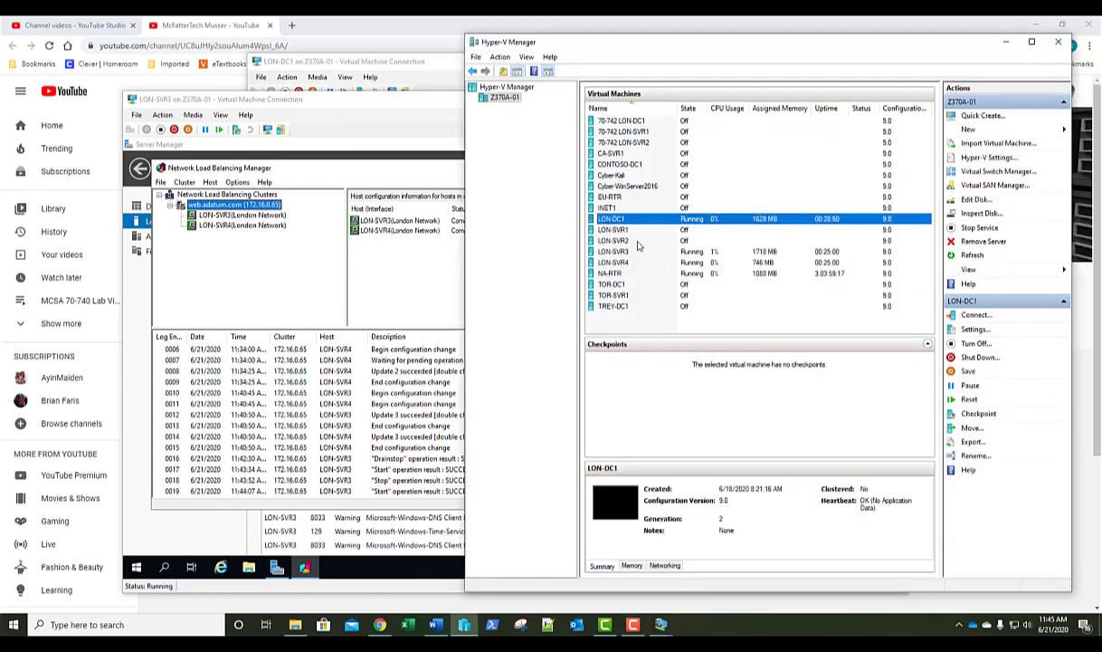
{"action": "left_click", "coordinate": [628, 262]}
{"action": "double_click", "coordinate": [628, 263]}
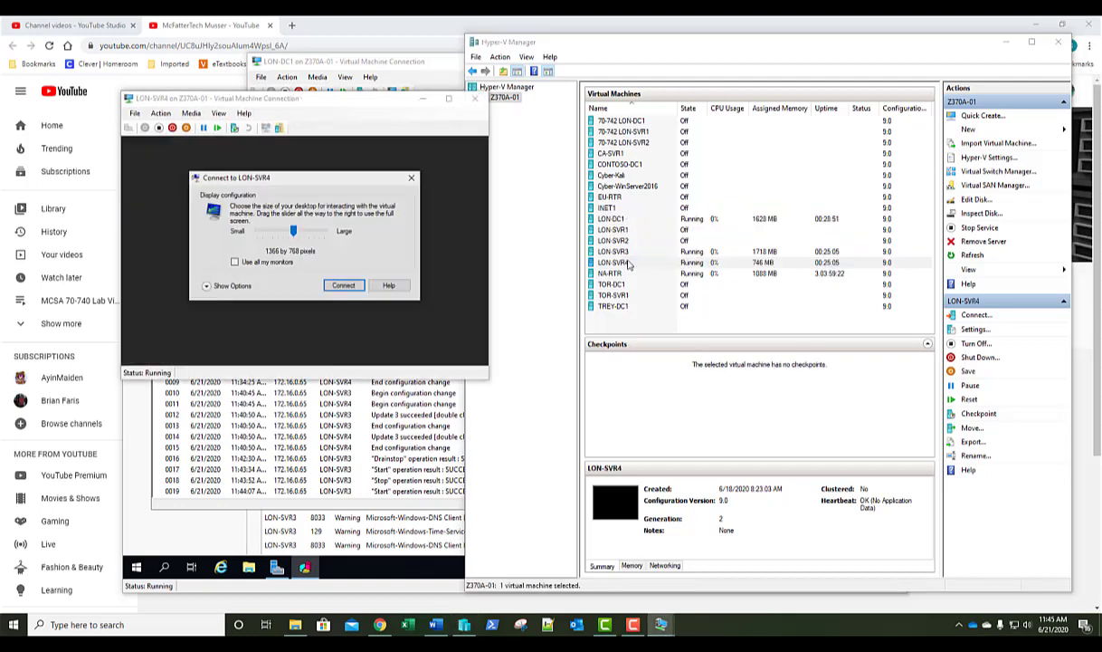
{"action": "left_click", "coordinate": [328, 274]}
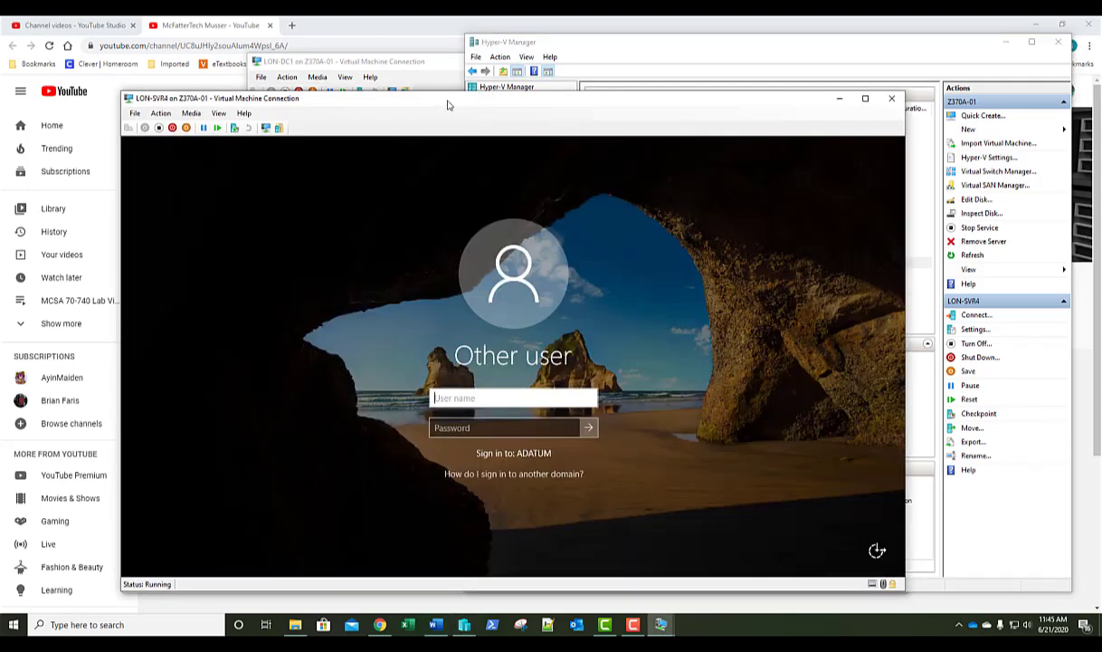
{"action": "left_click_drag", "start_coordinate": [449, 103], "coordinate": [501, 95]}
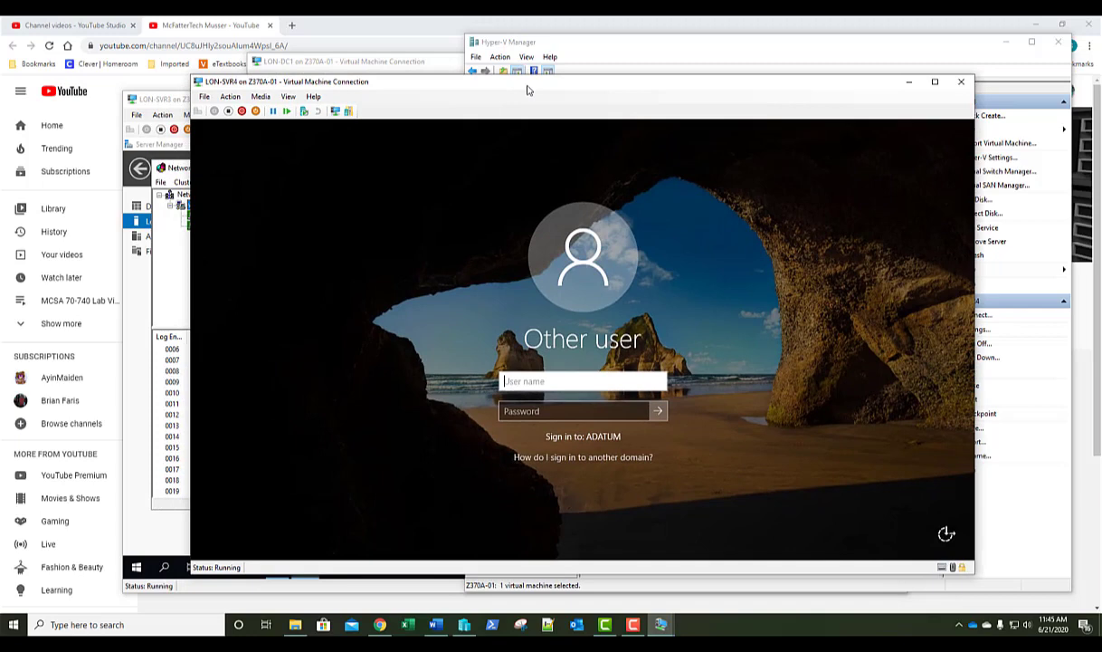
Sign in to LON-SVR4 with the domain administrator account and its password.
{"action": "type", "text": "adatum\\"}
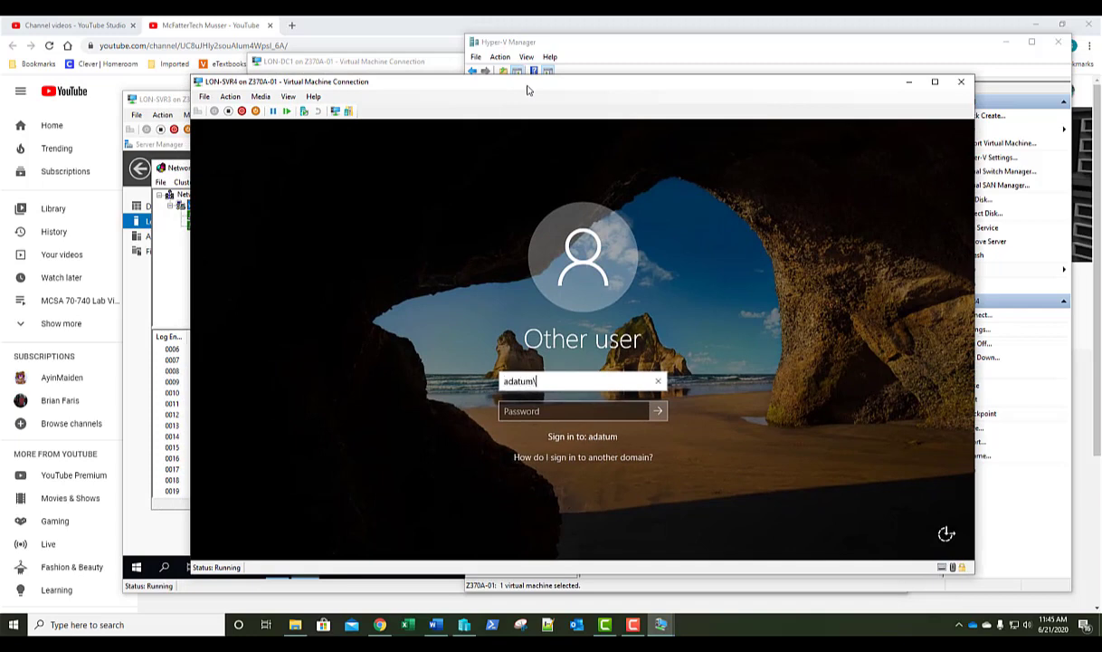
{"action": "type", "text": "administrator"}
{"action": "key", "text": "Tab"}
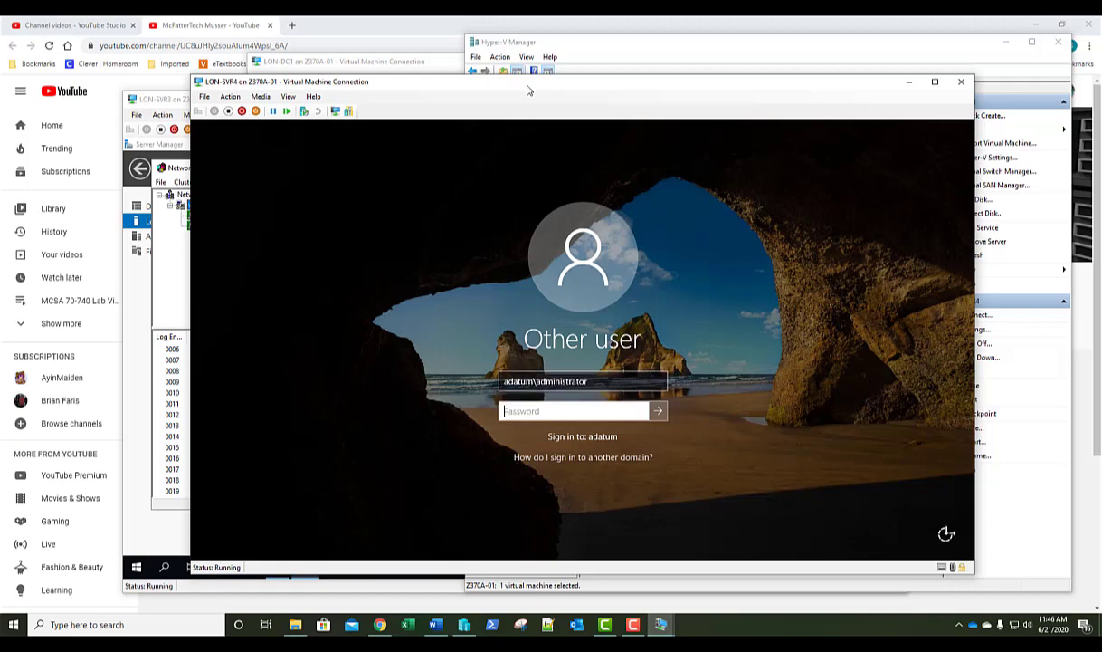
{"action": "type", "text": "Pa$$w0rd"}
{"action": "key", "text": "Return"}
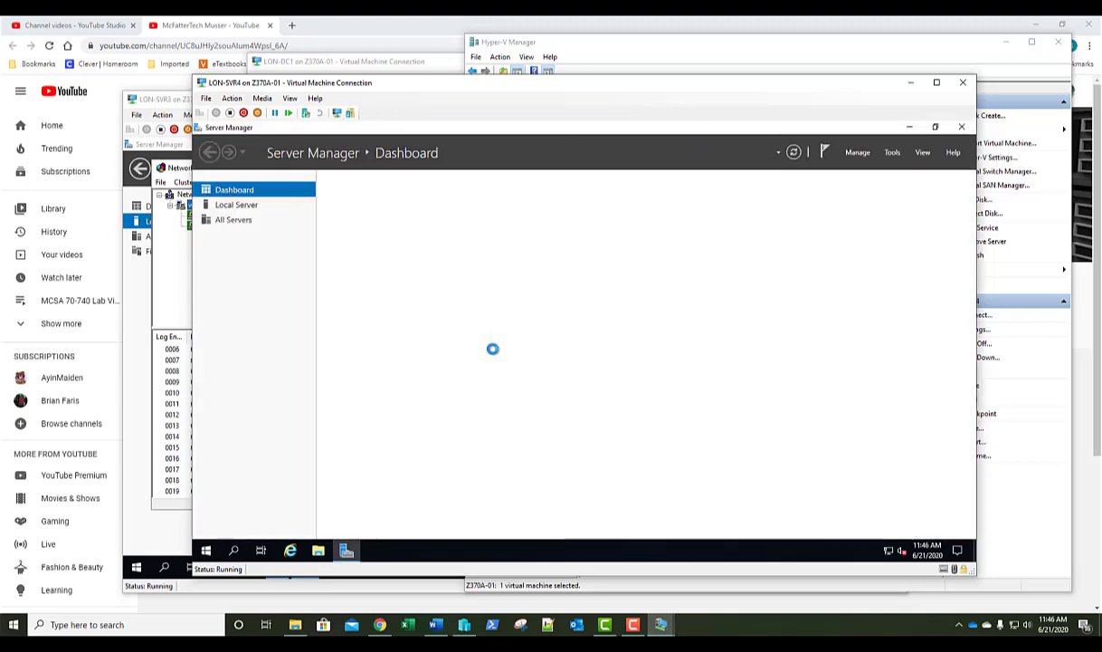
Delete the web.adatum.com cluster from all hosts in Network Load Balancing Manager, then close it.
{"action": "left_click", "coordinate": [893, 154]}
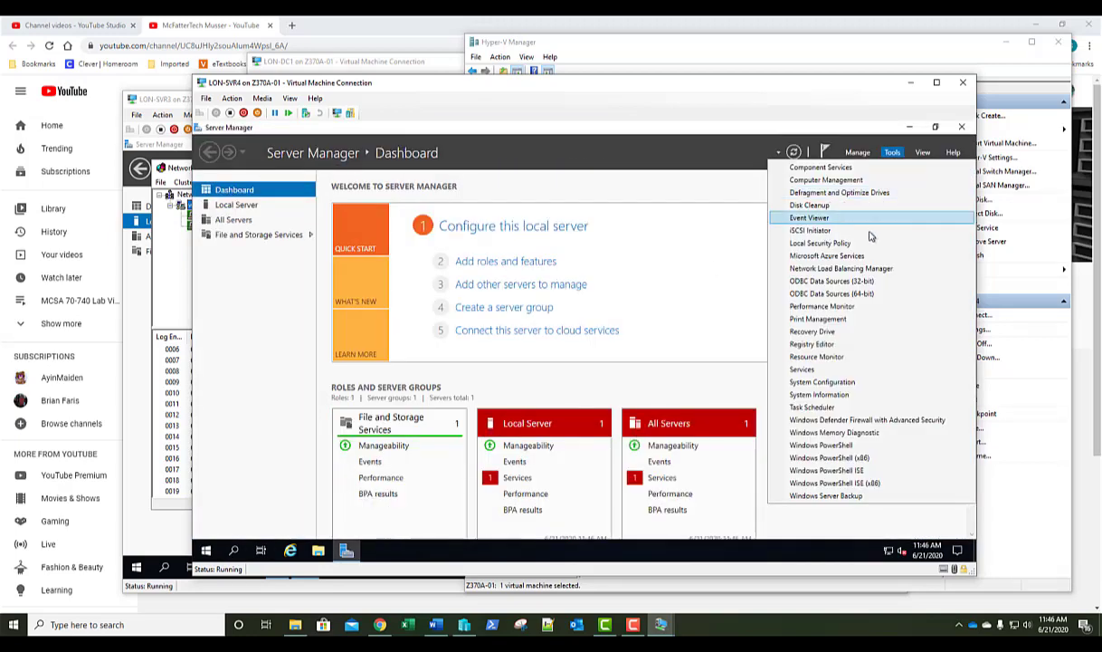
{"action": "left_click", "coordinate": [842, 269]}
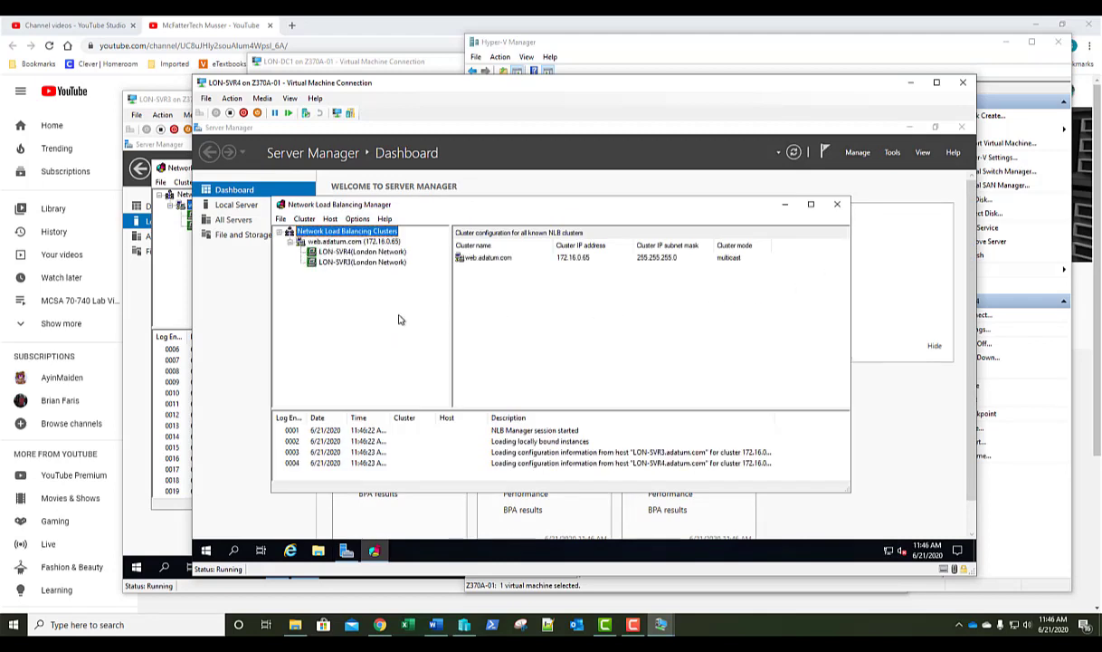
{"action": "right_click", "coordinate": [334, 243]}
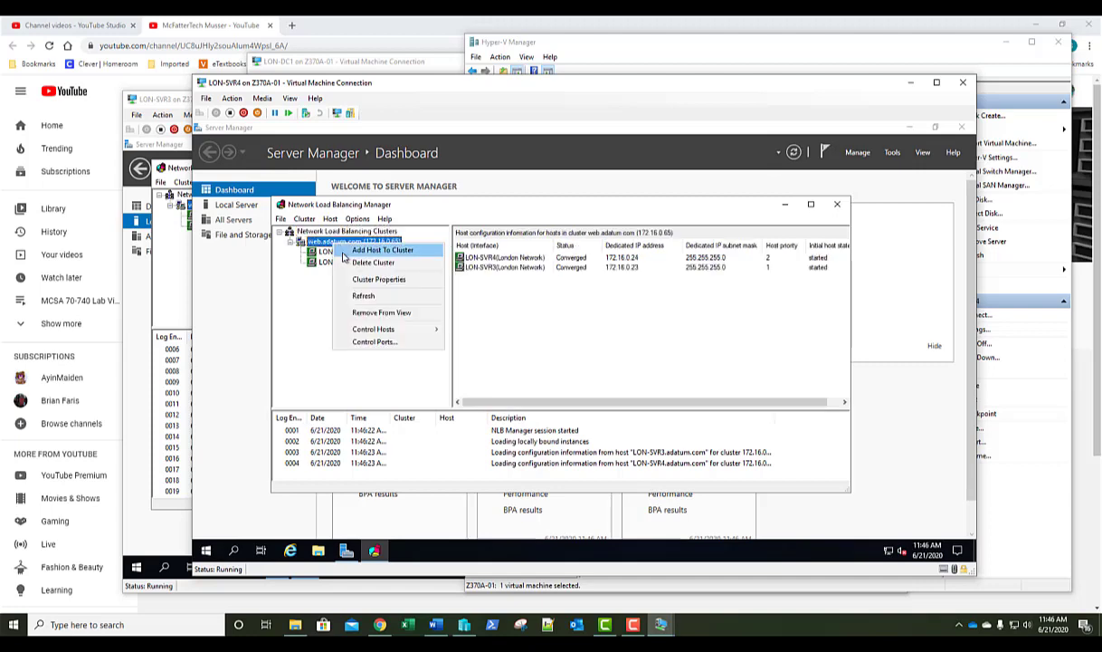
{"action": "left_click", "coordinate": [371, 262]}
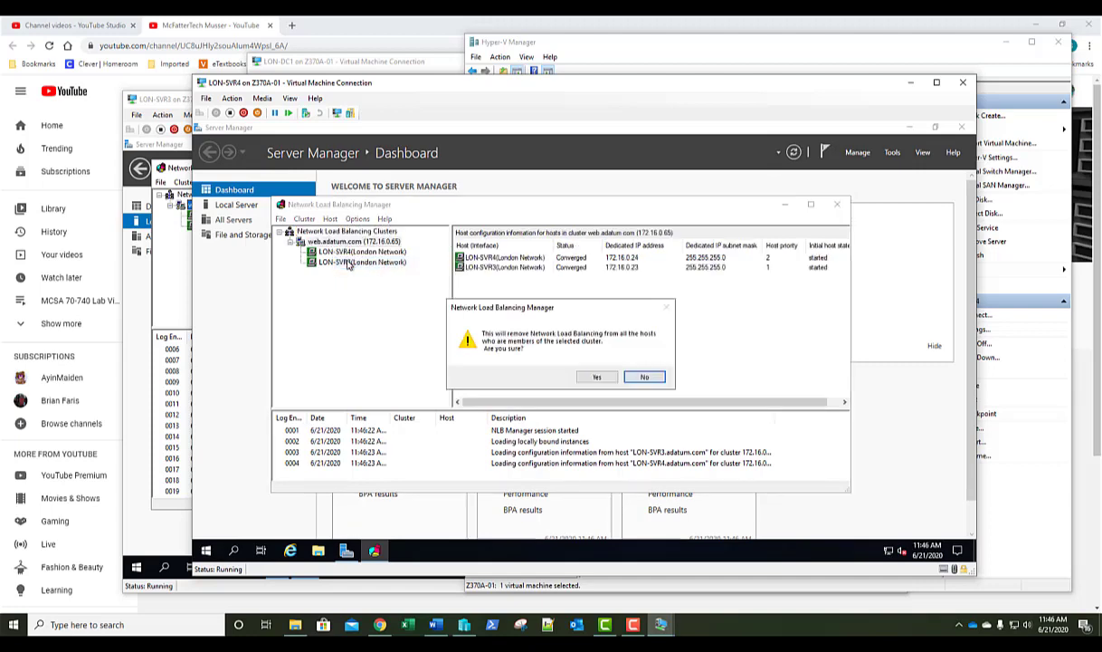
{"action": "left_click", "coordinate": [597, 378]}
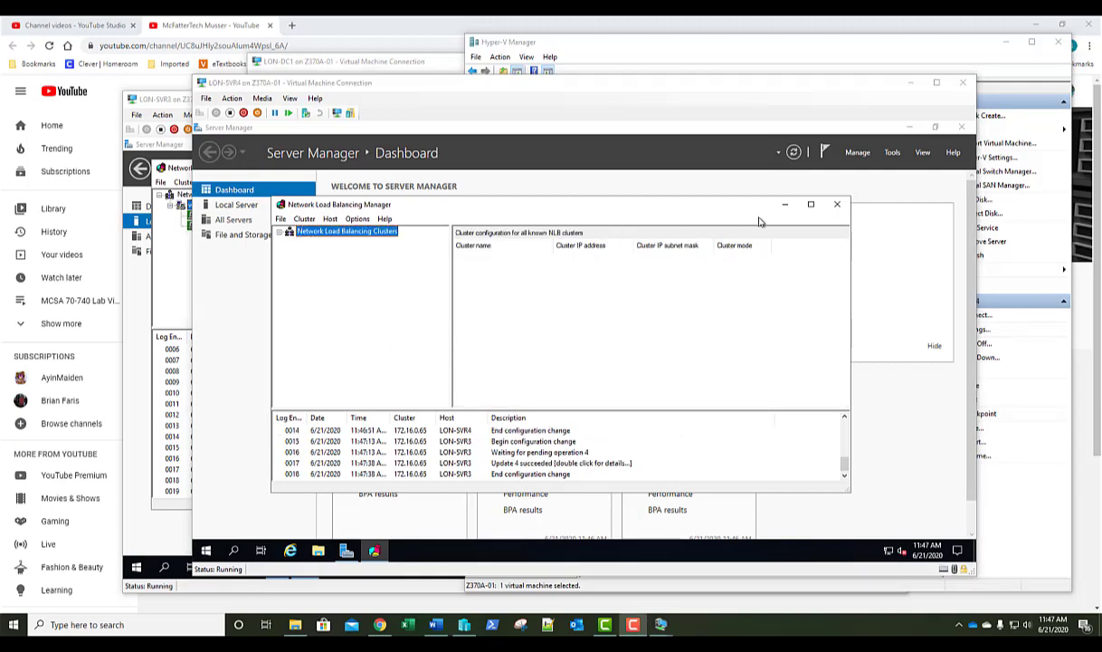
{"action": "left_click", "coordinate": [837, 207]}
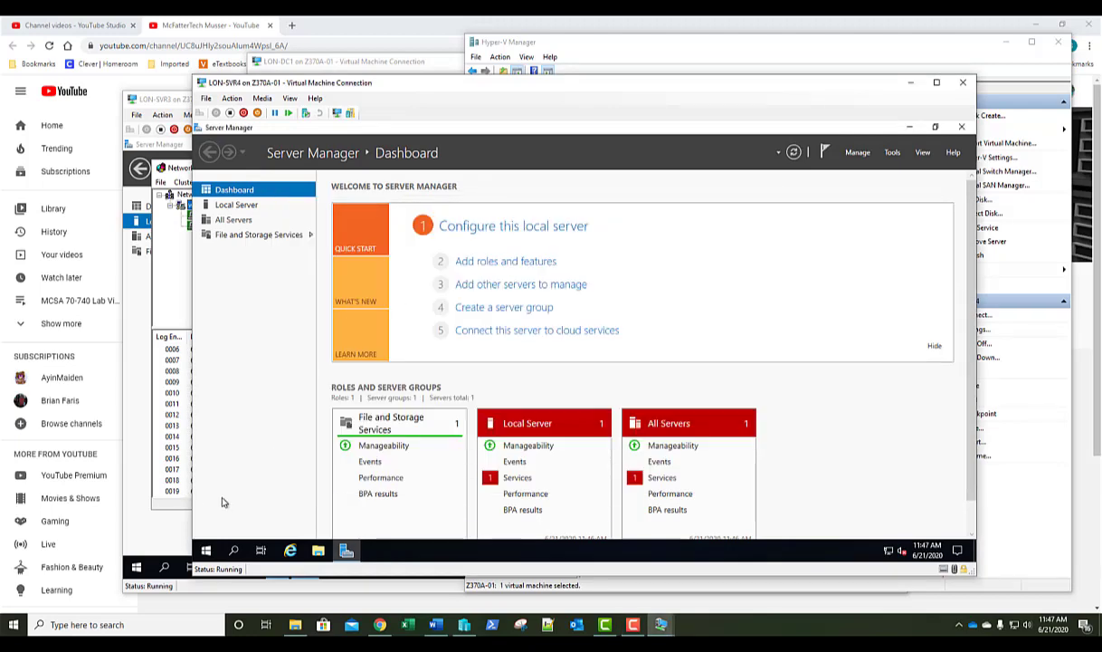
Sign out of LON-SVR4, close its console, and return to the LON-SVR3 console.
{"action": "right_click", "coordinate": [205, 550]}
{"action": "mouse_move", "coordinate": [298, 520]}
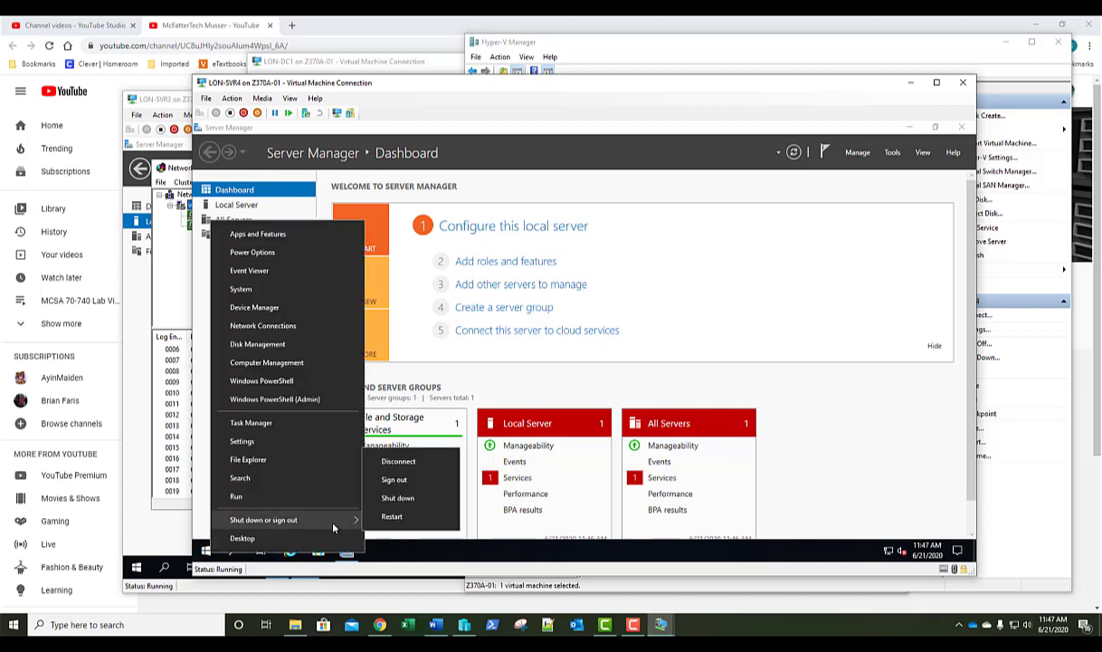
{"action": "left_click", "coordinate": [394, 481]}
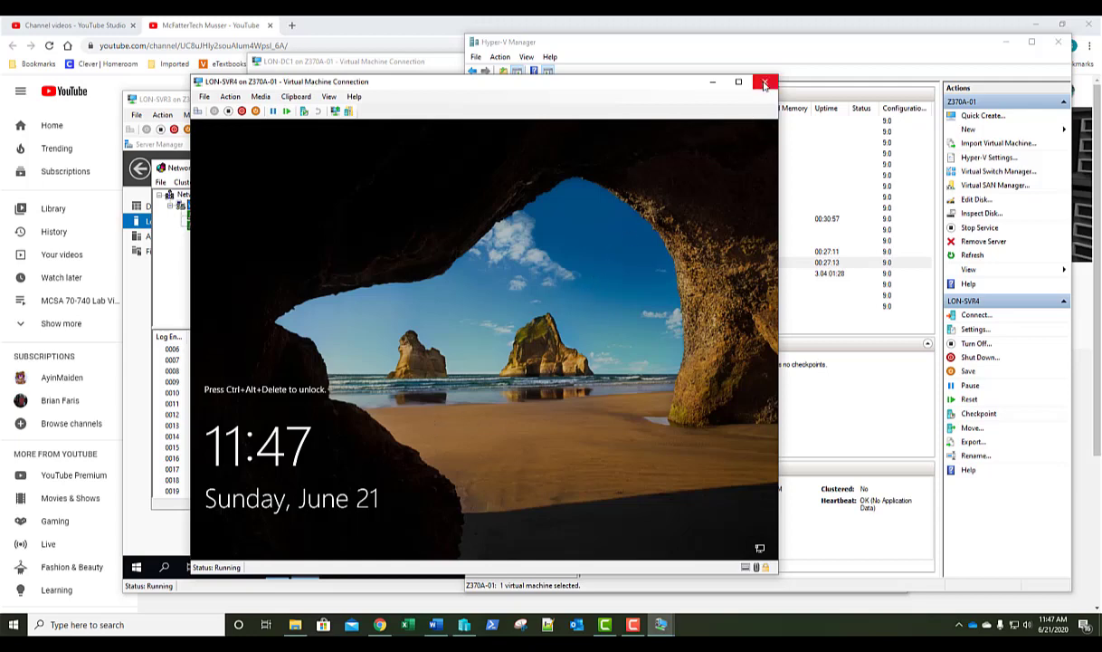
{"action": "left_click", "coordinate": [765, 84]}
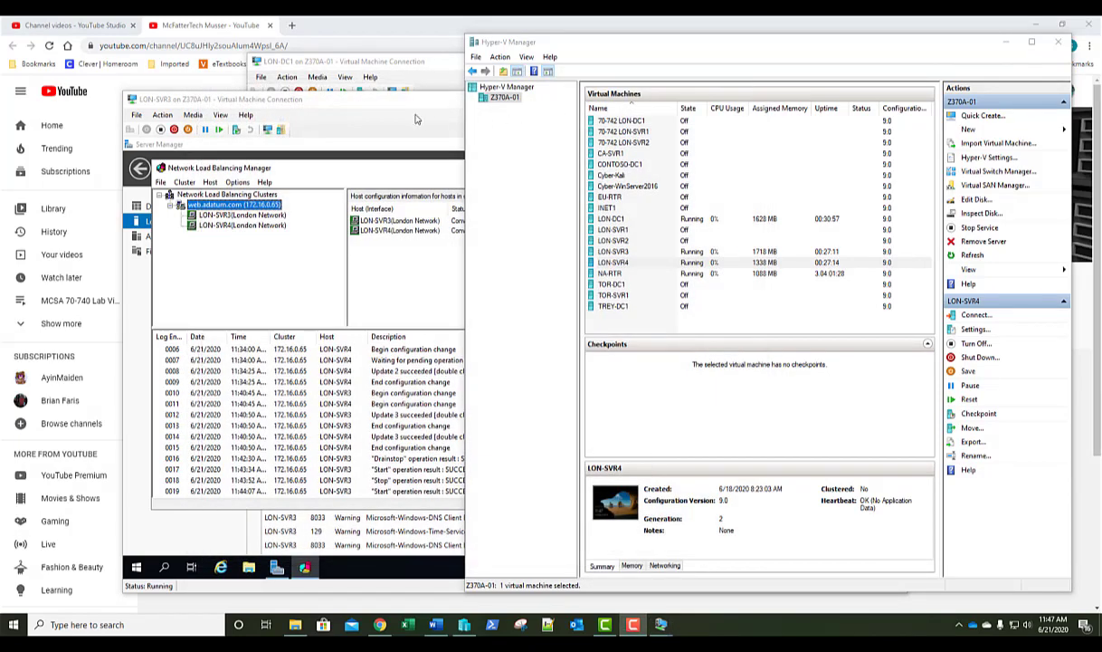
{"action": "left_click", "coordinate": [397, 114]}
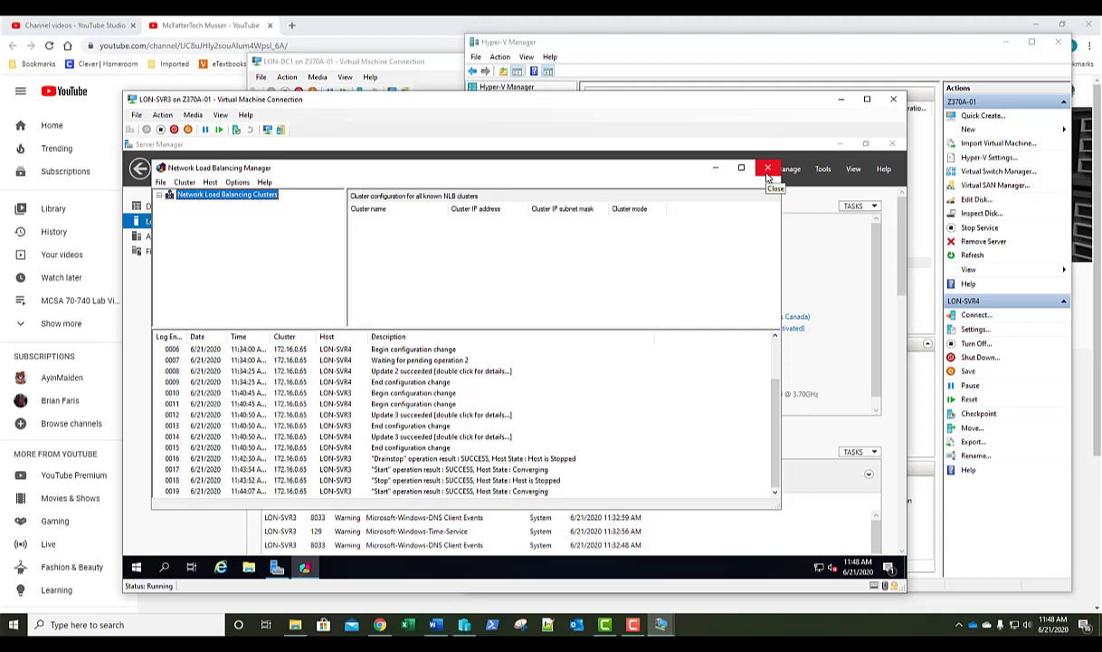
Close NLB Manager and start Remove Roles and Features targeting LON-SVR3, reaching the features list.
{"action": "left_click", "coordinate": [768, 175]}
{"action": "left_click", "coordinate": [785, 169]}
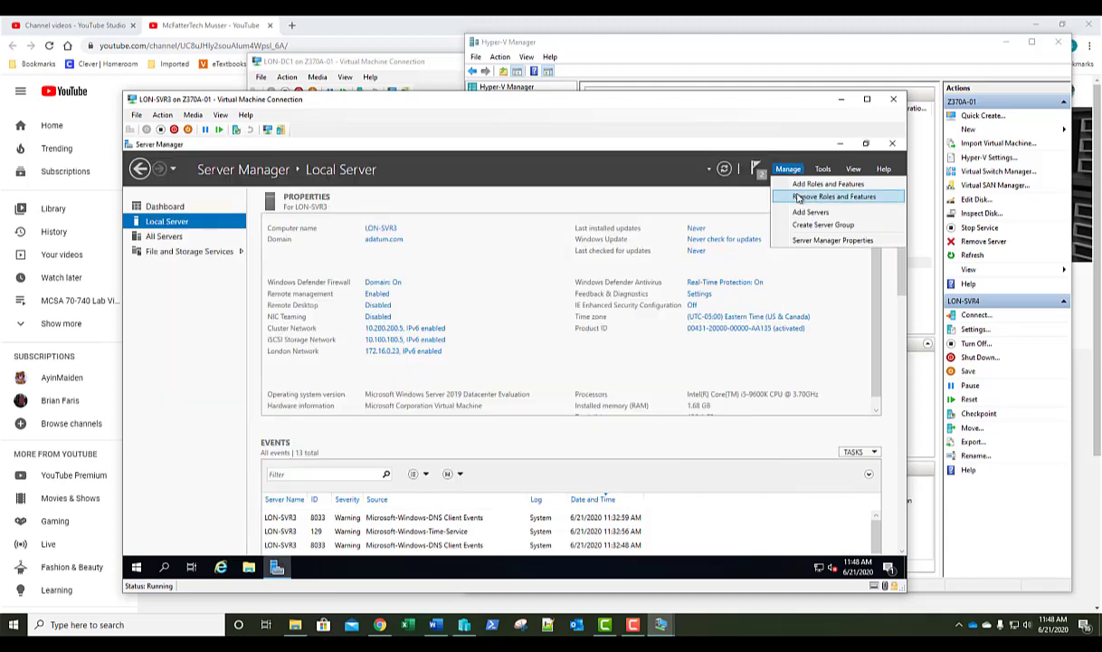
{"action": "left_click", "coordinate": [799, 197]}
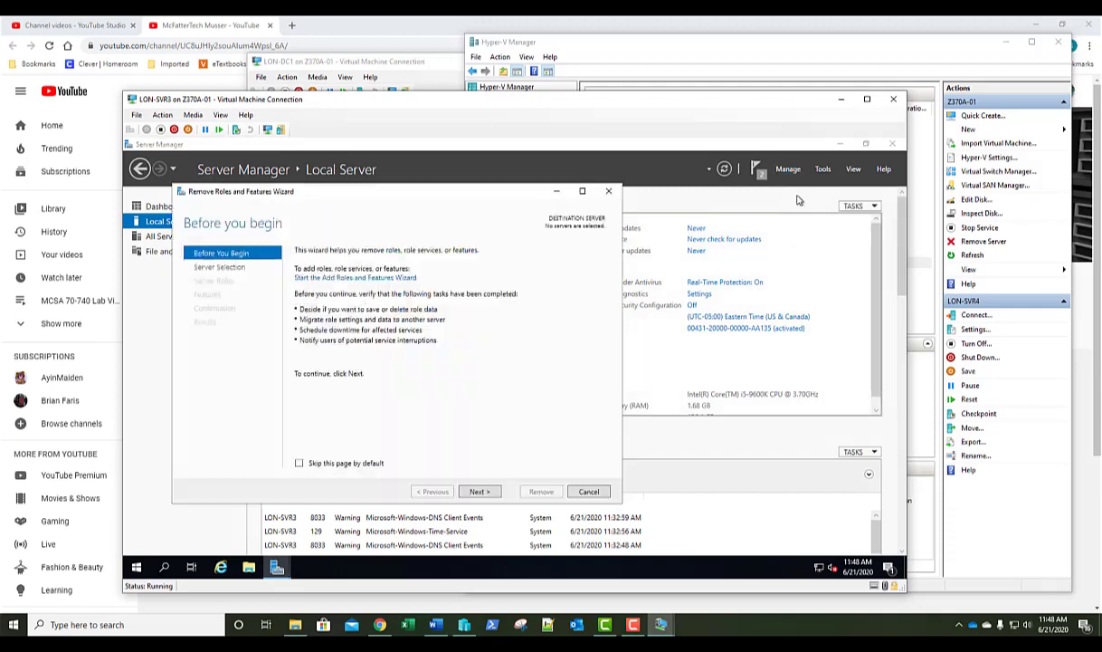
{"action": "left_click", "coordinate": [479, 492]}
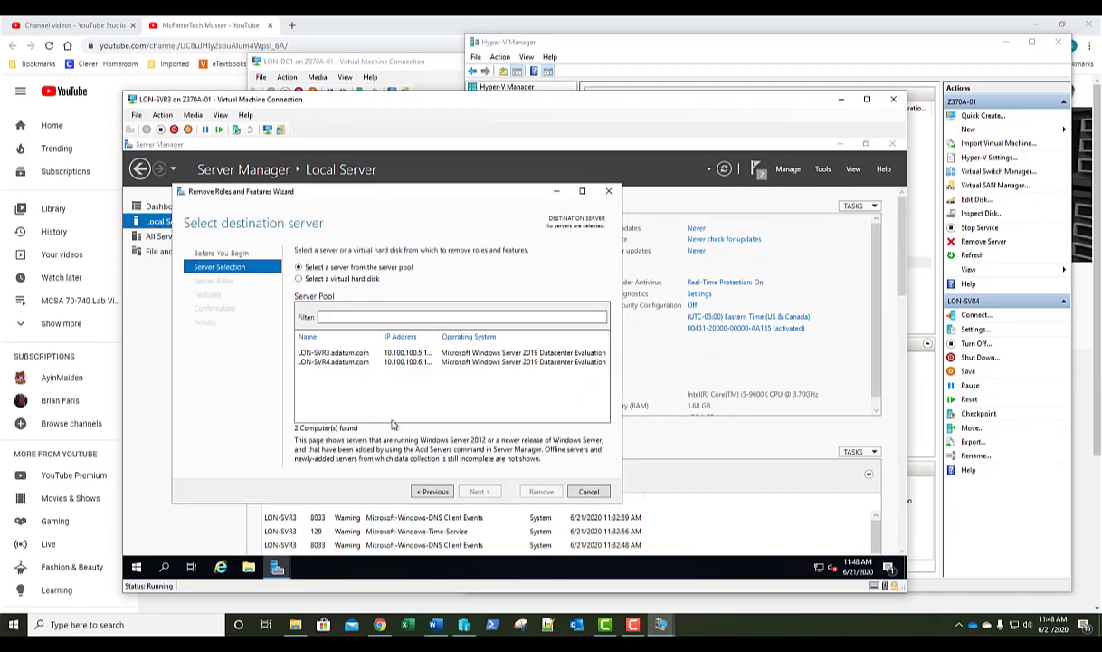
{"action": "left_click", "coordinate": [328, 354]}
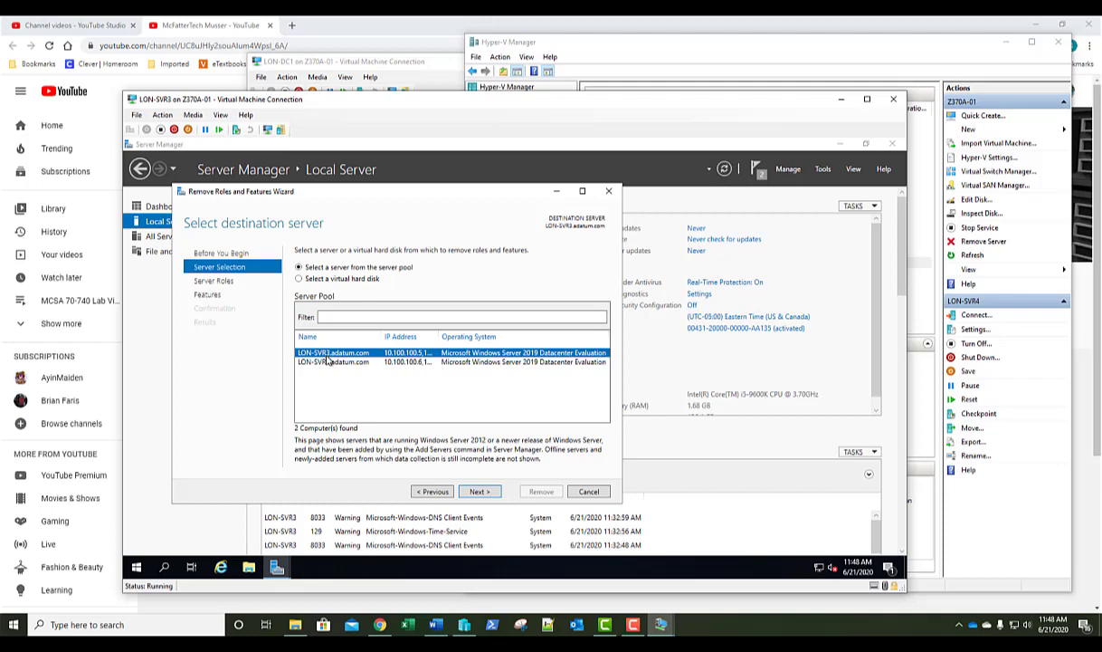
{"action": "left_click", "coordinate": [482, 491]}
{"action": "left_click", "coordinate": [483, 491]}
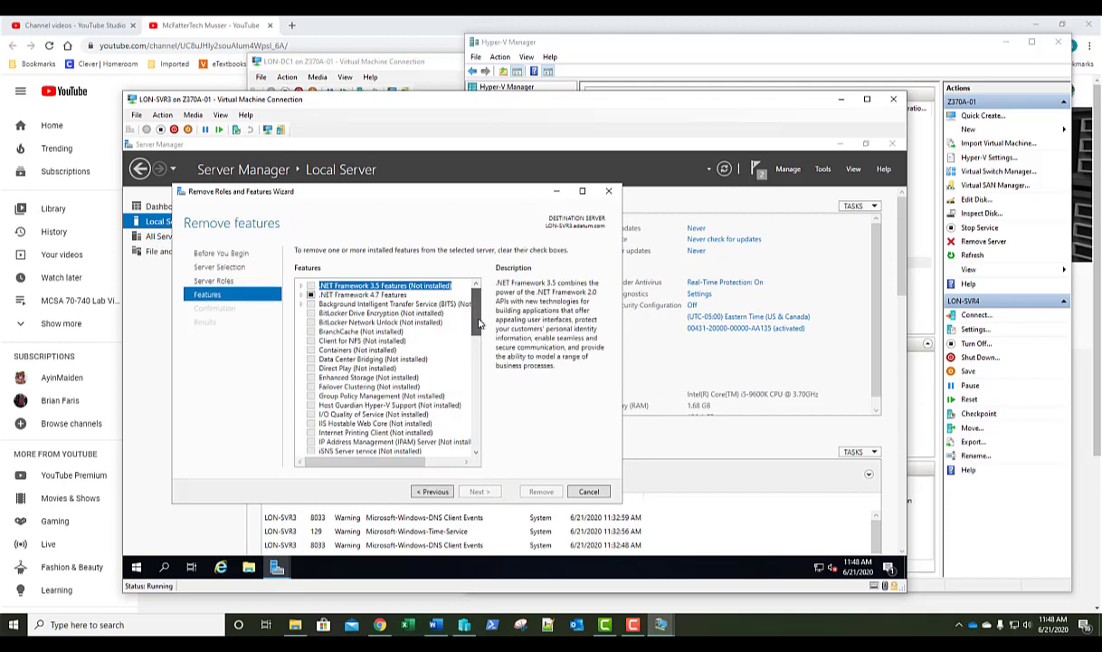
Remove the Network Load Balancing feature and its management tools from LON-SVR3.
{"action": "scroll", "coordinate": [481, 344], "scroll_direction": "down", "scroll_amount": 5}
{"action": "scroll", "coordinate": [480, 344], "scroll_direction": "down", "scroll_amount": 3}
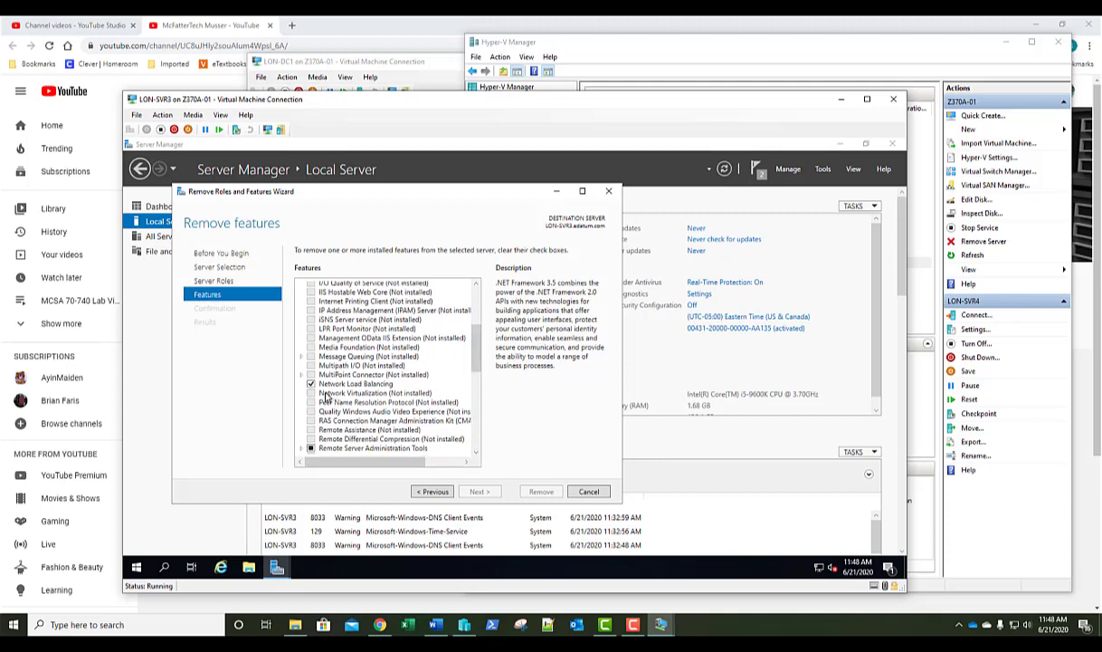
{"action": "left_click", "coordinate": [309, 385]}
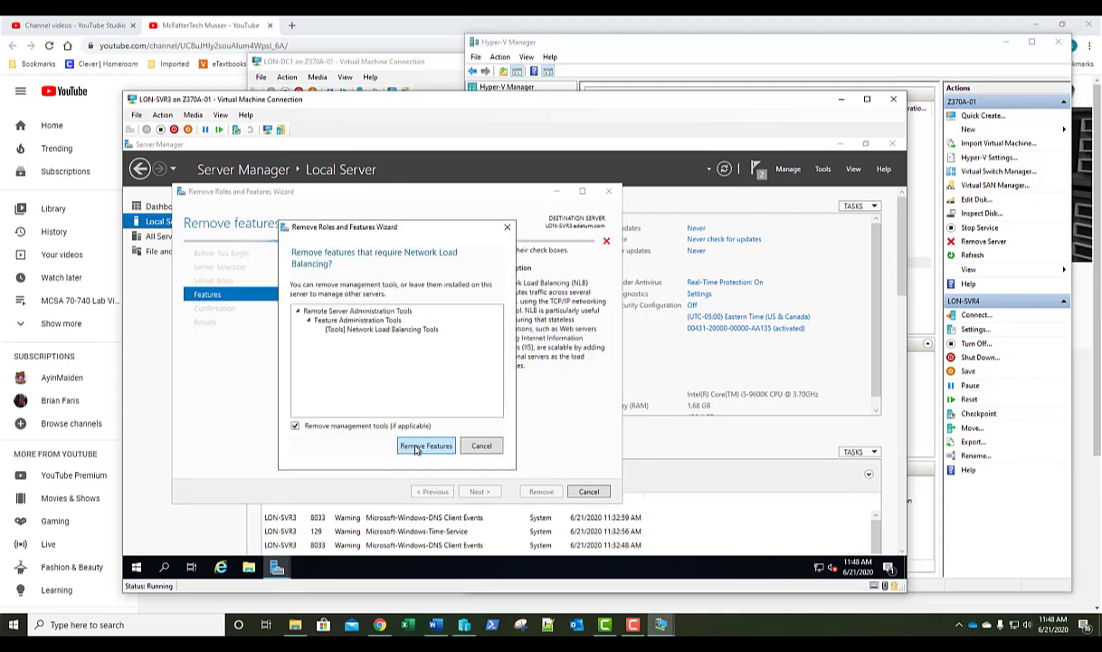
{"action": "left_click", "coordinate": [419, 447]}
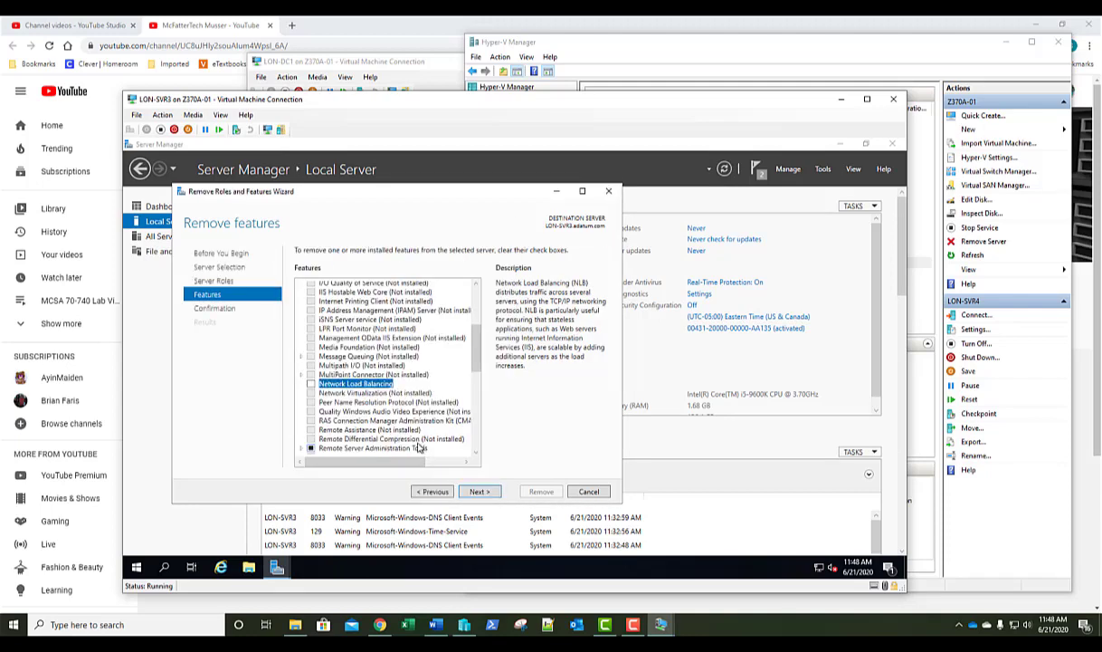
{"action": "left_click", "coordinate": [479, 491]}
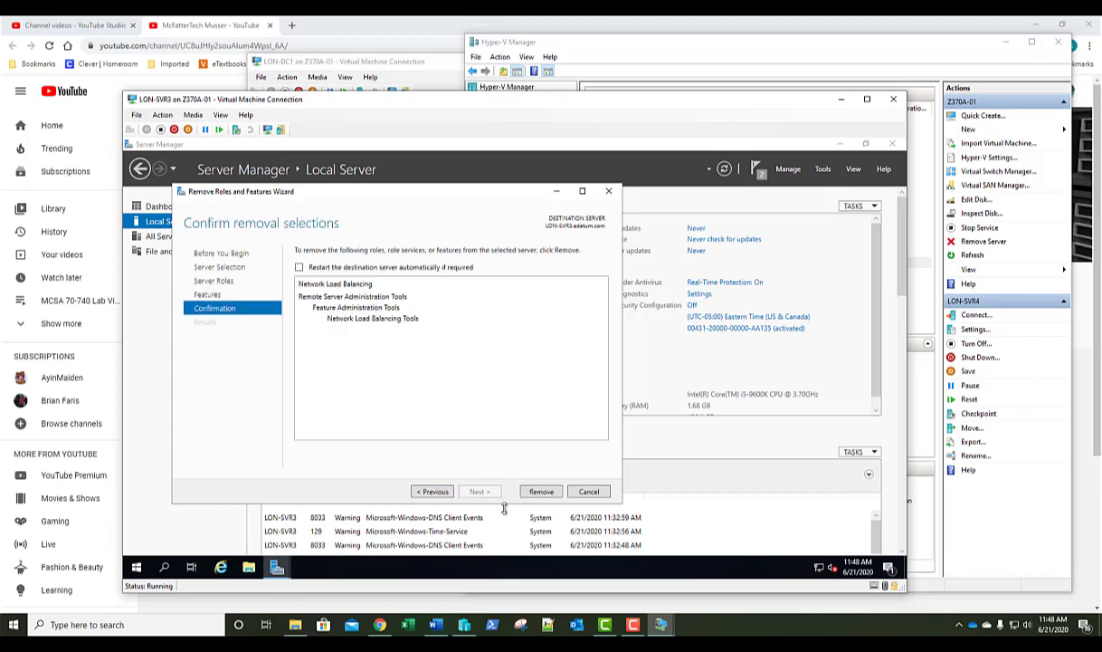
{"action": "left_click", "coordinate": [541, 491]}
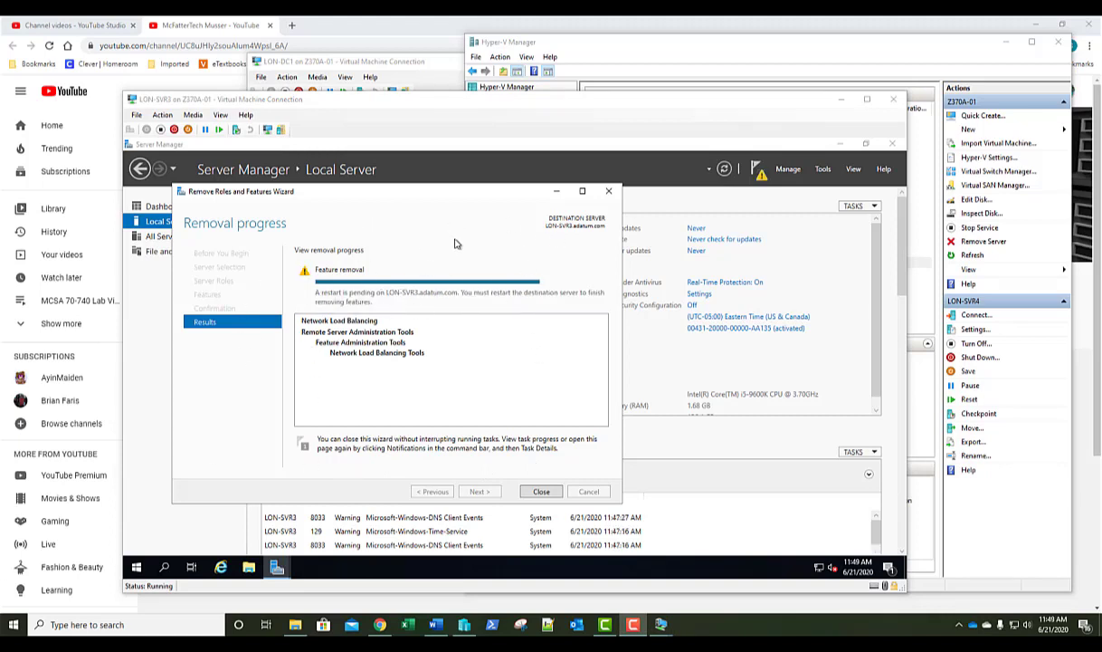
{"action": "left_click", "coordinate": [541, 493]}
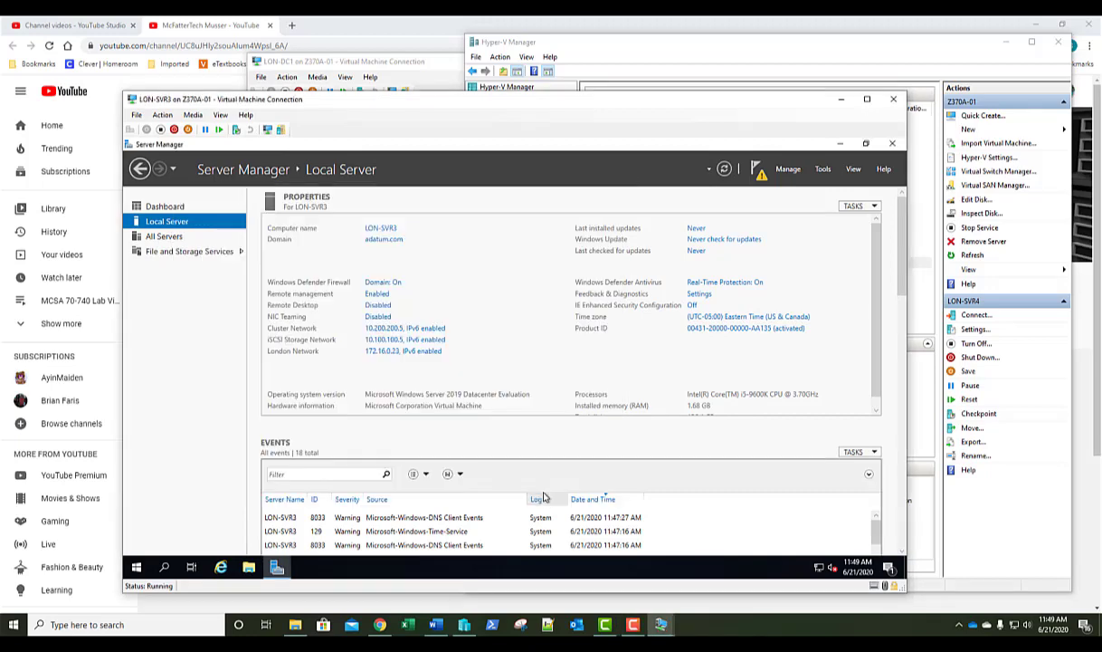
Start Remove Roles and Features targeting LON-SVR4 and advance to the features list.
{"action": "left_click", "coordinate": [787, 170]}
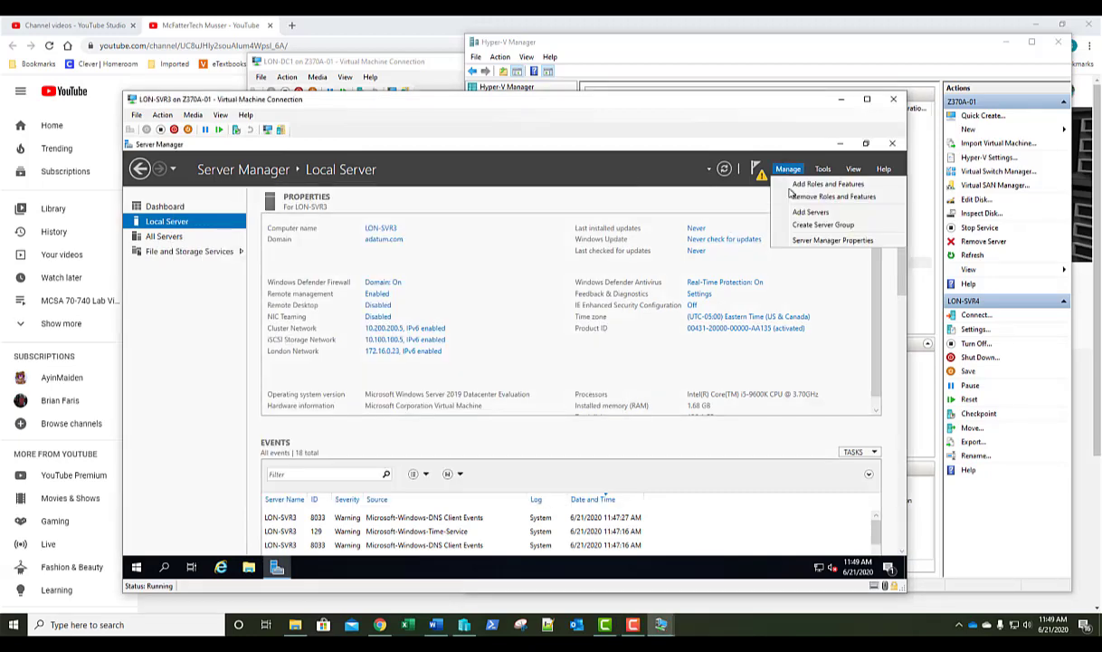
{"action": "left_click", "coordinate": [791, 200]}
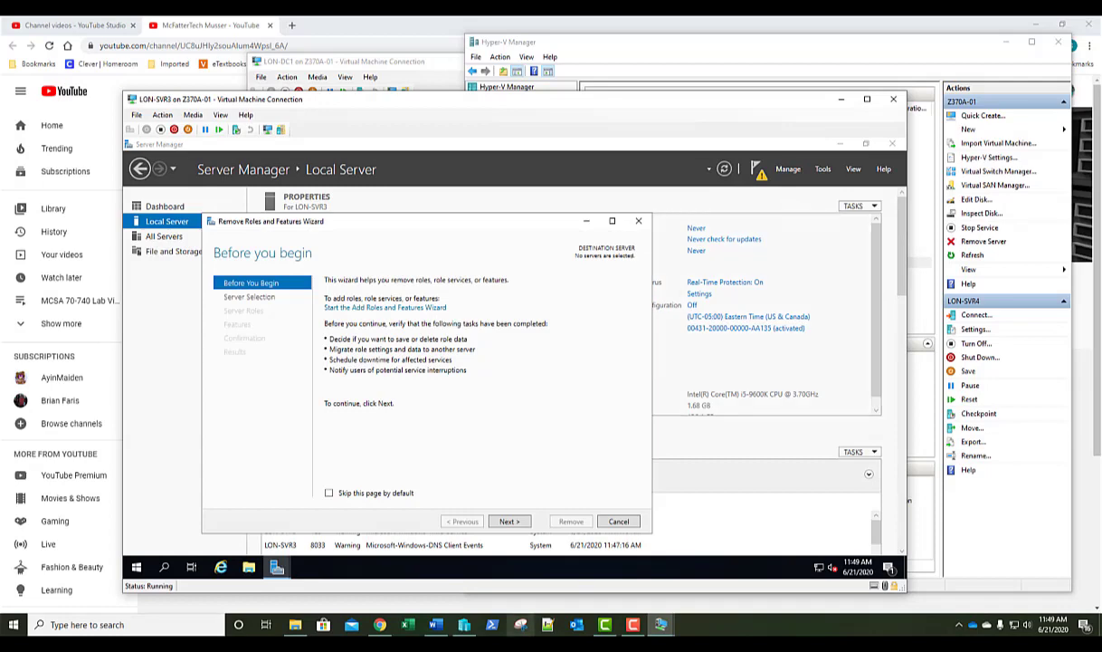
{"action": "left_click", "coordinate": [509, 522]}
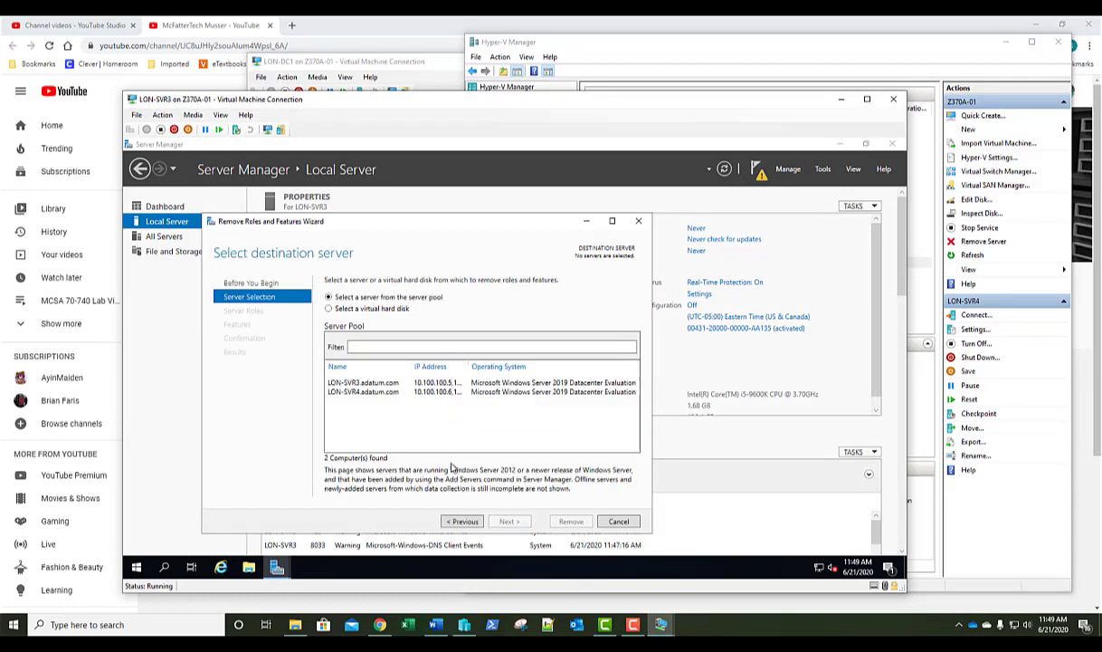
{"action": "left_click", "coordinate": [363, 392]}
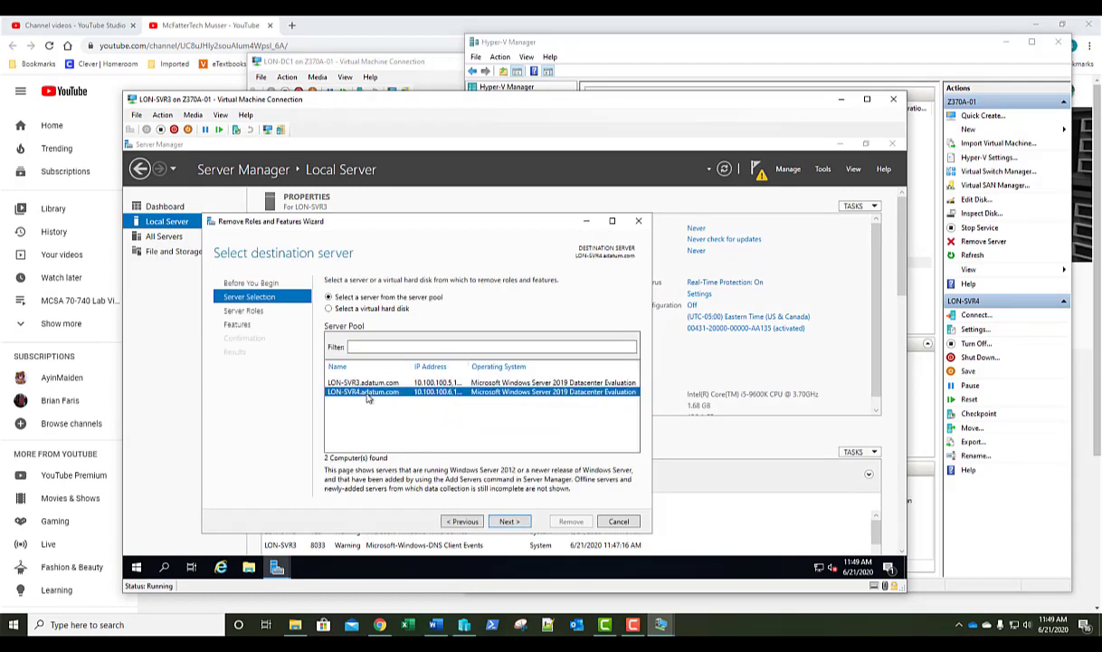
{"action": "left_click", "coordinate": [510, 522]}
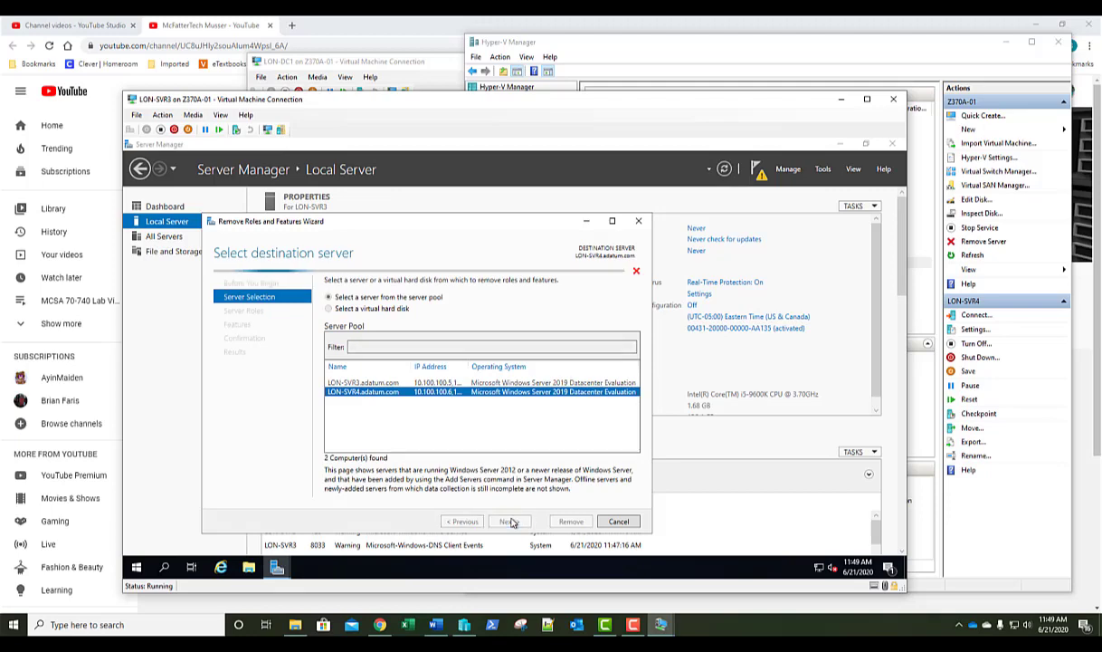
{"action": "left_click", "coordinate": [510, 522]}
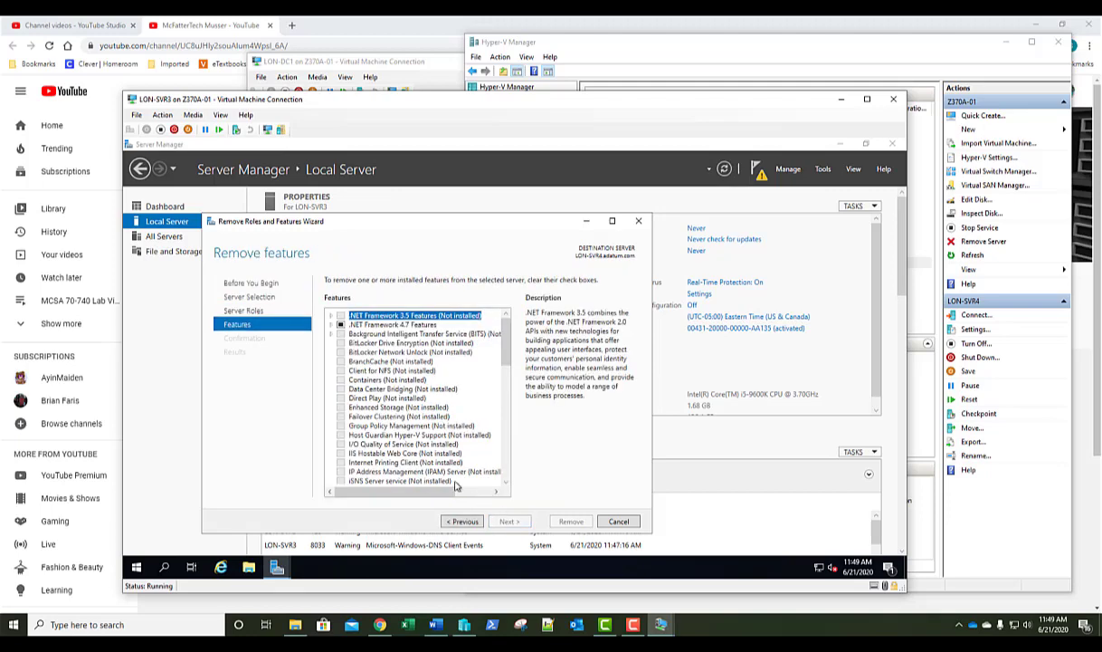
Remove Network Load Balancing and its management tools from LON-SVR4.
{"action": "scroll", "coordinate": [451, 440], "scroll_direction": "down", "scroll_amount": 3}
{"action": "scroll", "coordinate": [381, 373], "scroll_direction": "up", "scroll_amount": 2}
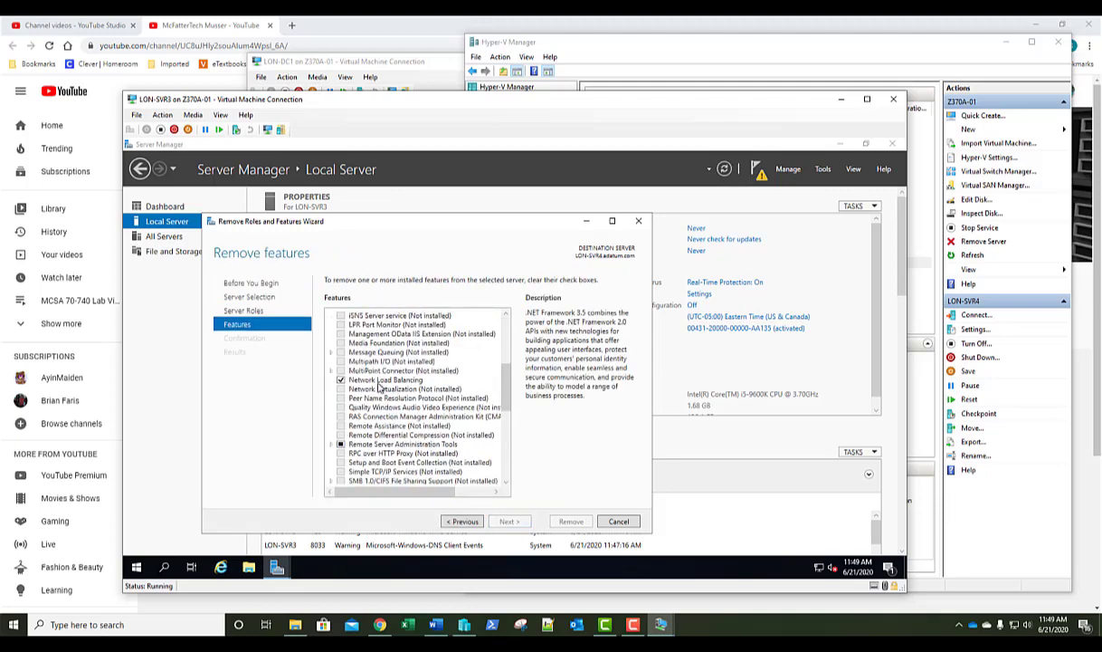
{"action": "left_click", "coordinate": [341, 379]}
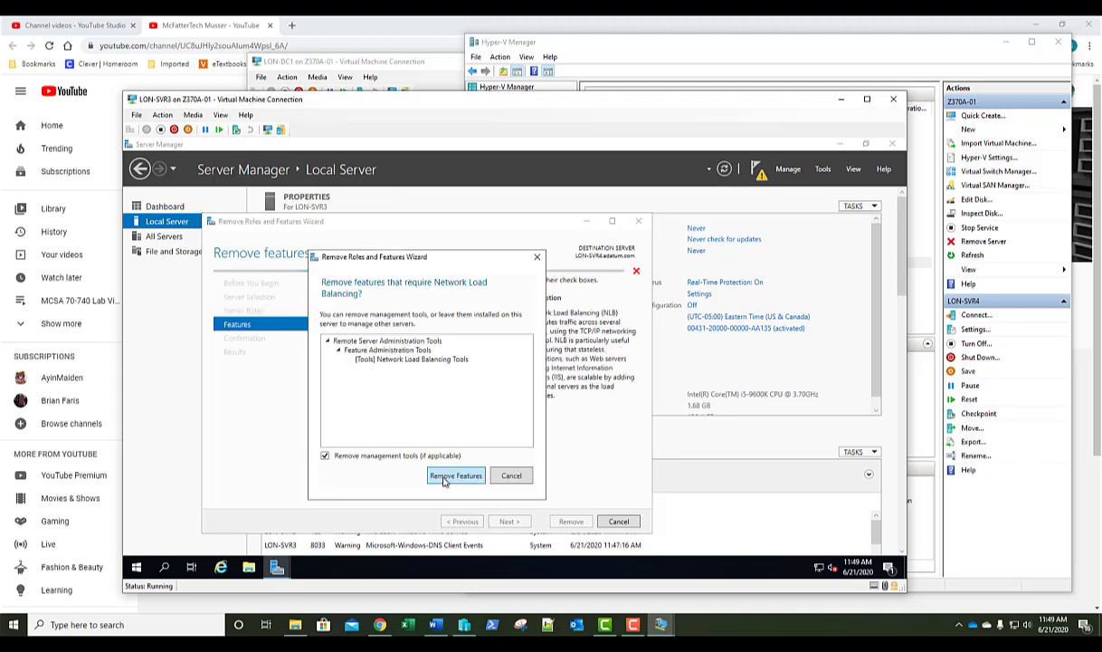
{"action": "left_click", "coordinate": [464, 478]}
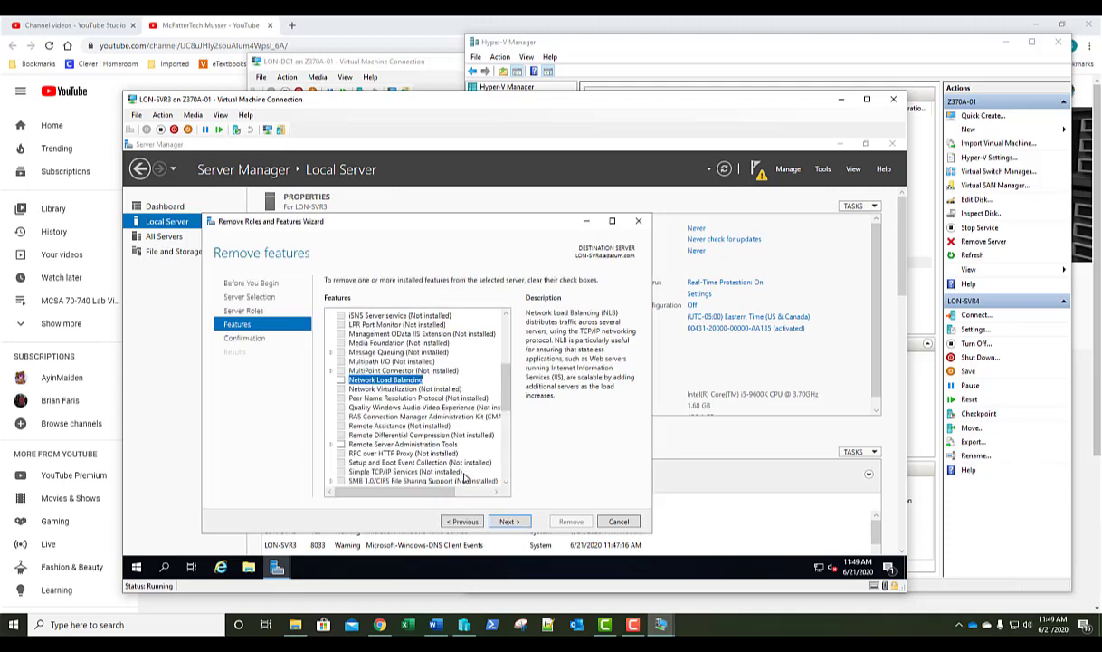
{"action": "left_click", "coordinate": [508, 524]}
{"action": "left_click", "coordinate": [569, 521]}
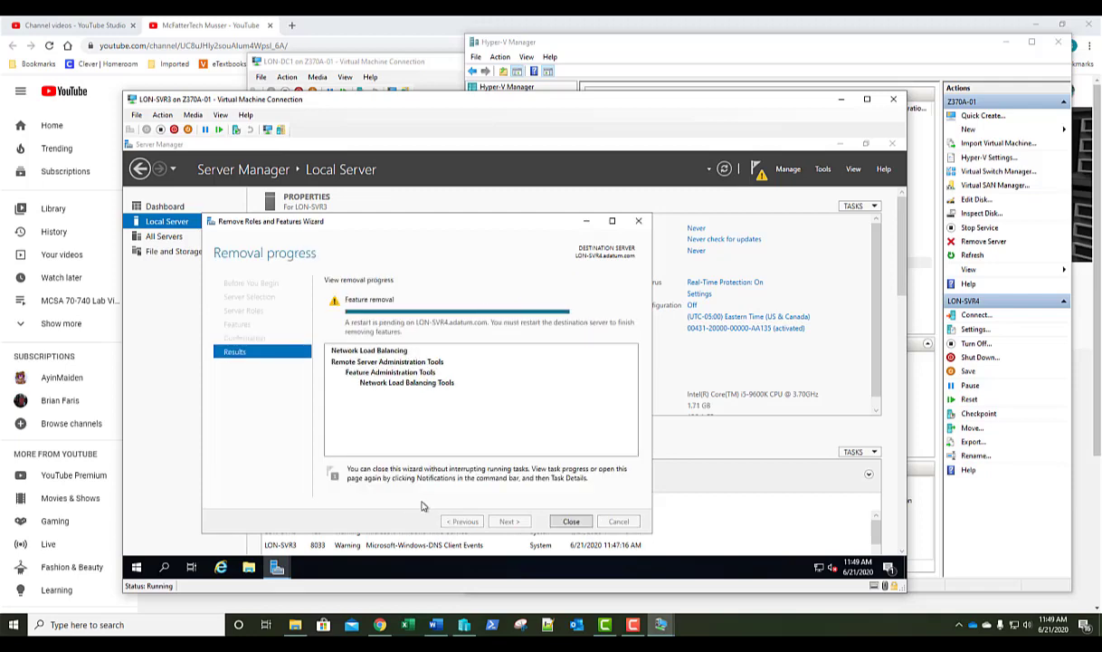
{"action": "left_click", "coordinate": [571, 521]}
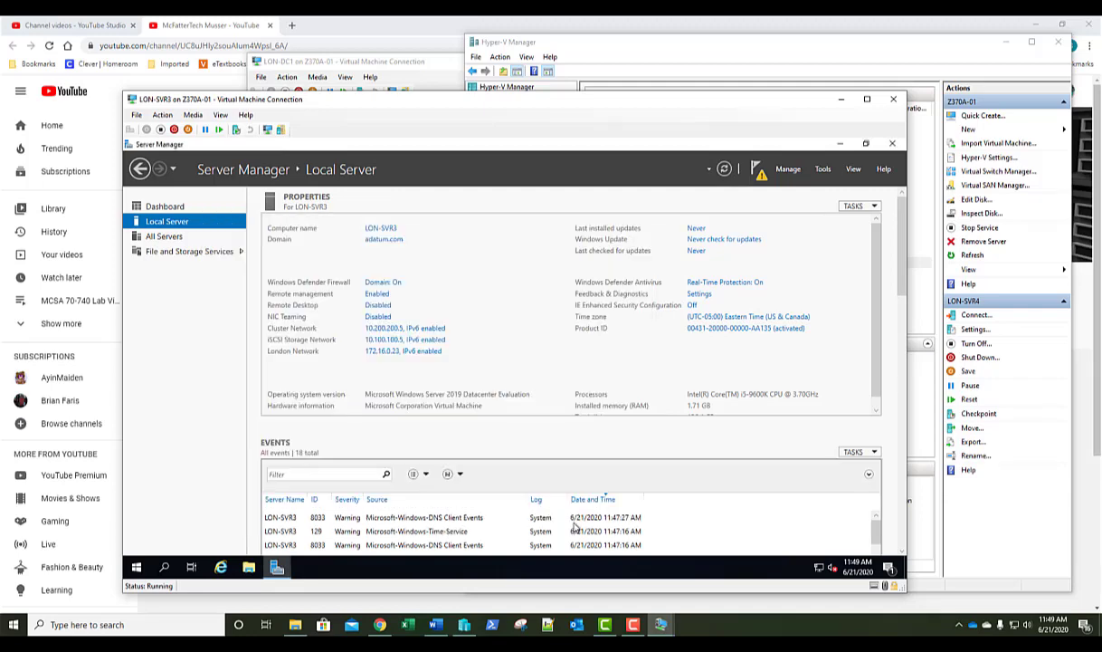
{"action": "left_click", "coordinate": [136, 568]}
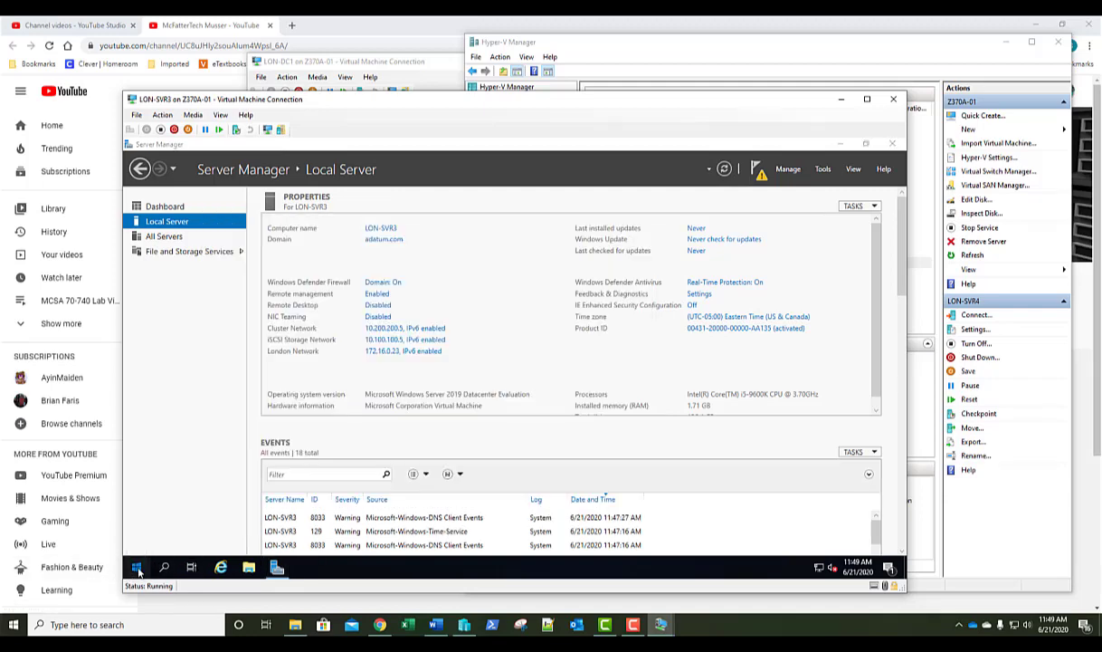
From an administrator Command Prompt, run 'shutdown /m \\lon-svr3 /r /t 0' to restart LON-SVR3.
{"action": "type", "text": "cmd"}
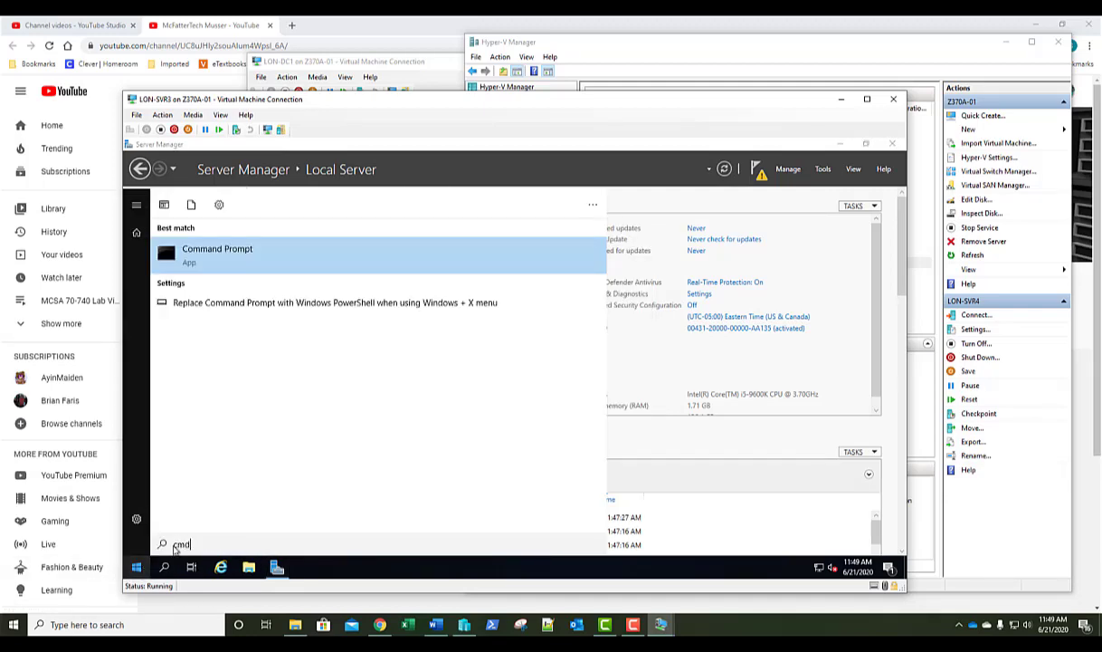
{"action": "right_click", "coordinate": [204, 262]}
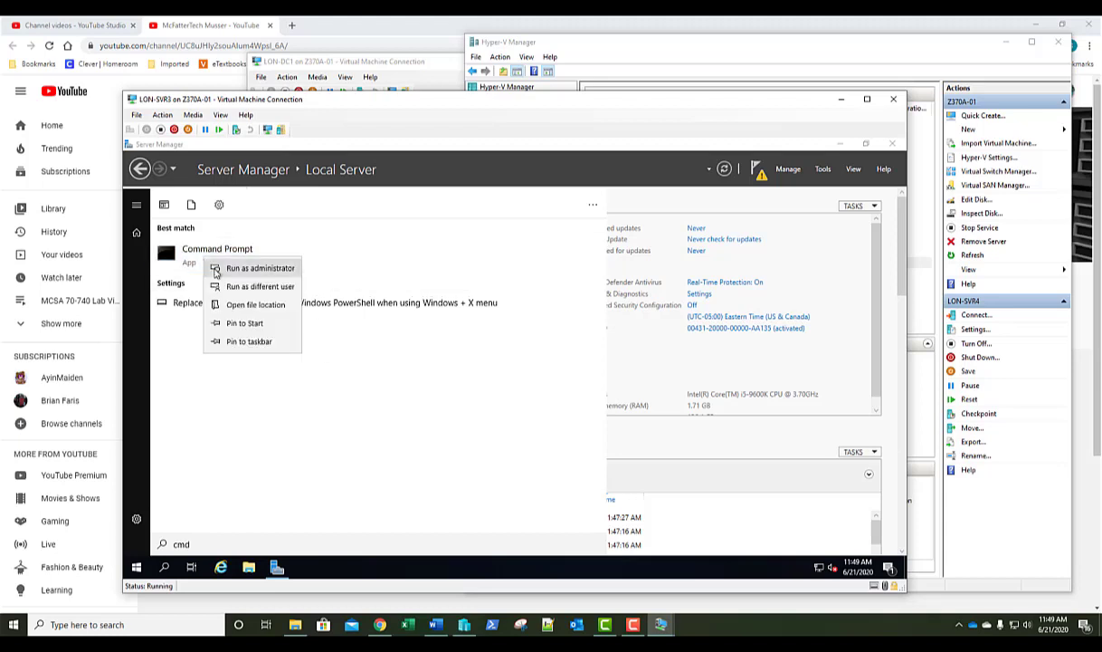
{"action": "left_click", "coordinate": [237, 271]}
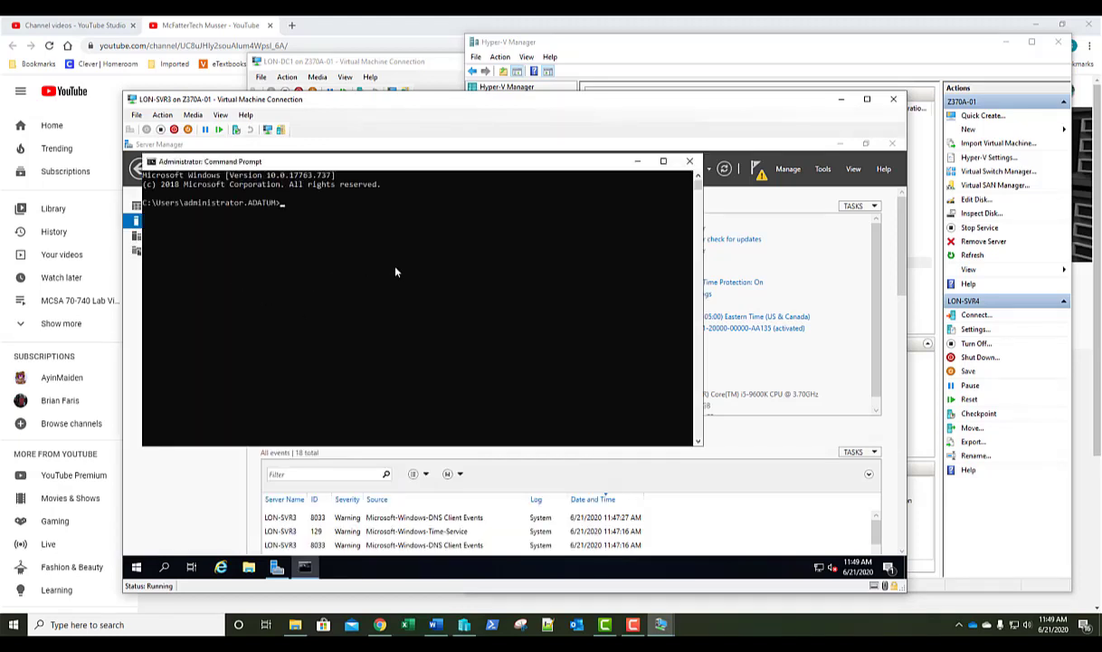
{"action": "type", "text": "shutdown /m \\\\lon-svr3 /r /t 0"}
{"action": "key", "text": "Return"}
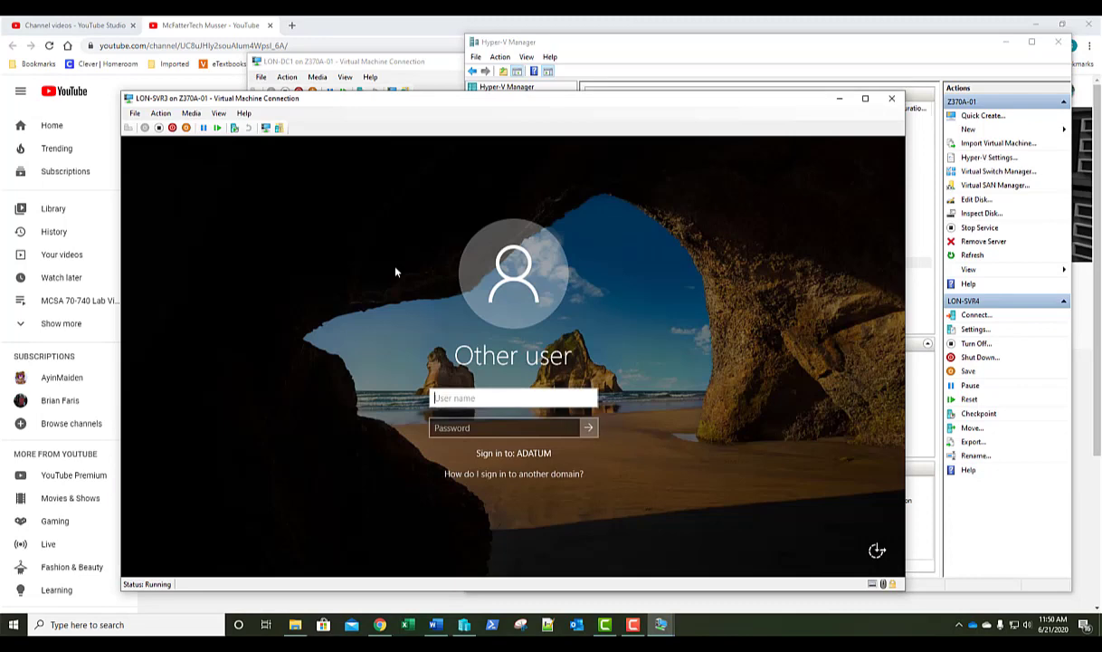
Sign in to LON-SVR3 as the domain administrator, correcting the misspelled user name first.
{"action": "type", "text": "adatum\\ad"}
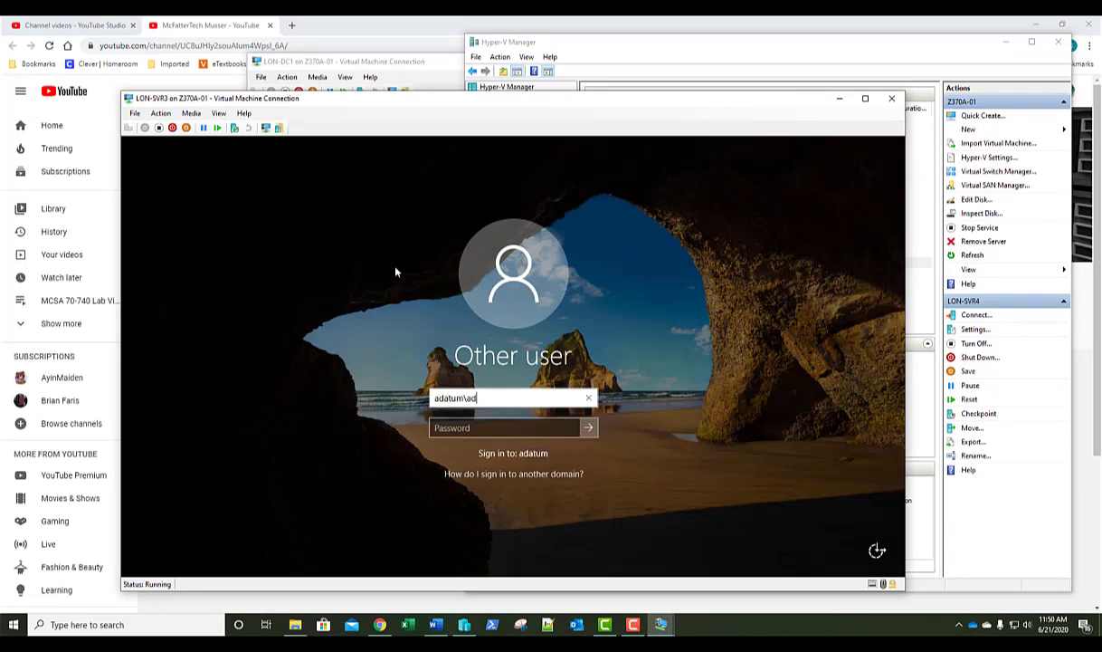
{"action": "type", "text": "ministraotr"}
{"action": "key", "text": "Tab"}
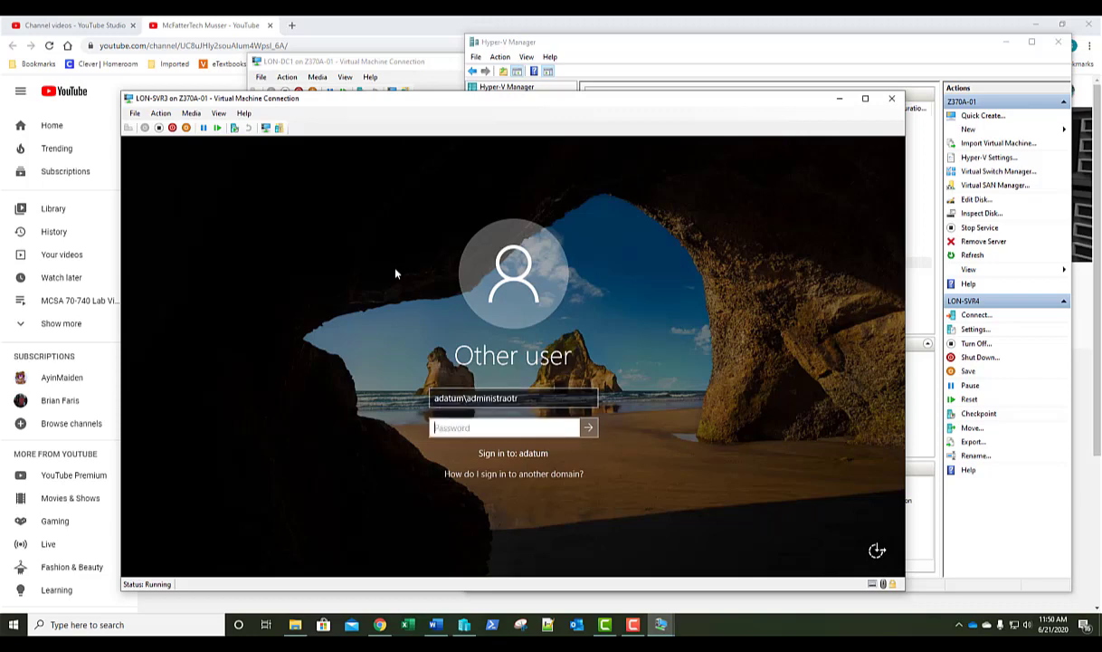
{"action": "left_click", "coordinate": [537, 400]}
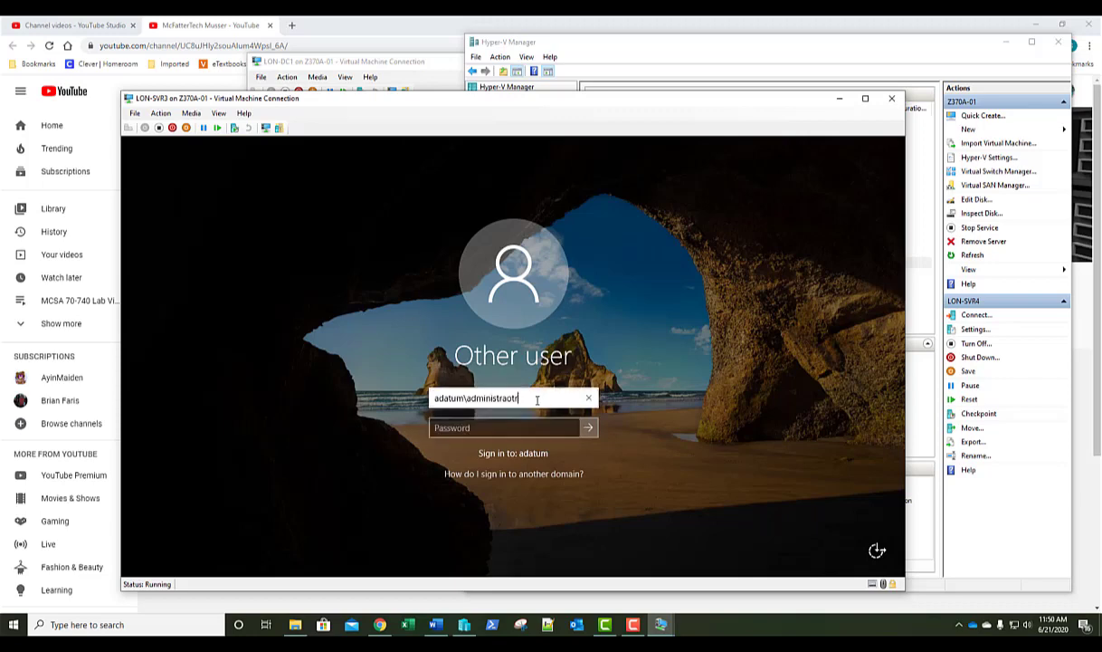
{"action": "key", "text": "BackSpace"}
{"action": "key", "text": "BackSpace"}
{"action": "key", "text": "BackSpace"}
{"action": "type", "text": "tor"}
{"action": "key", "text": "Tab"}
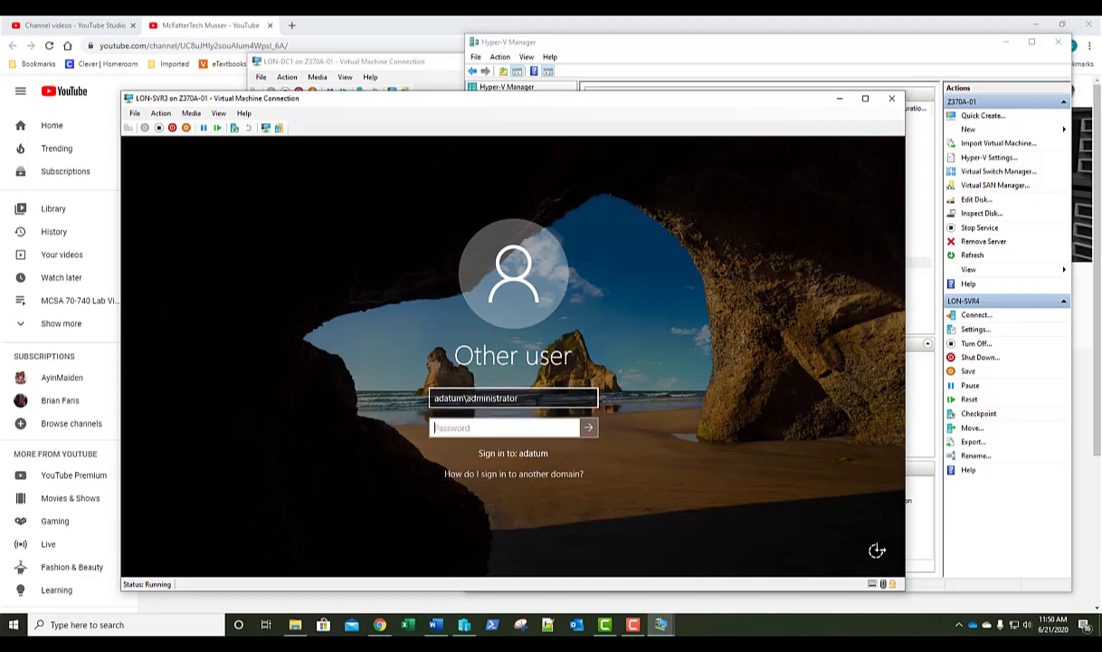
{"action": "type", "text": "Pa55w.rd"}
{"action": "key", "text": "Return"}
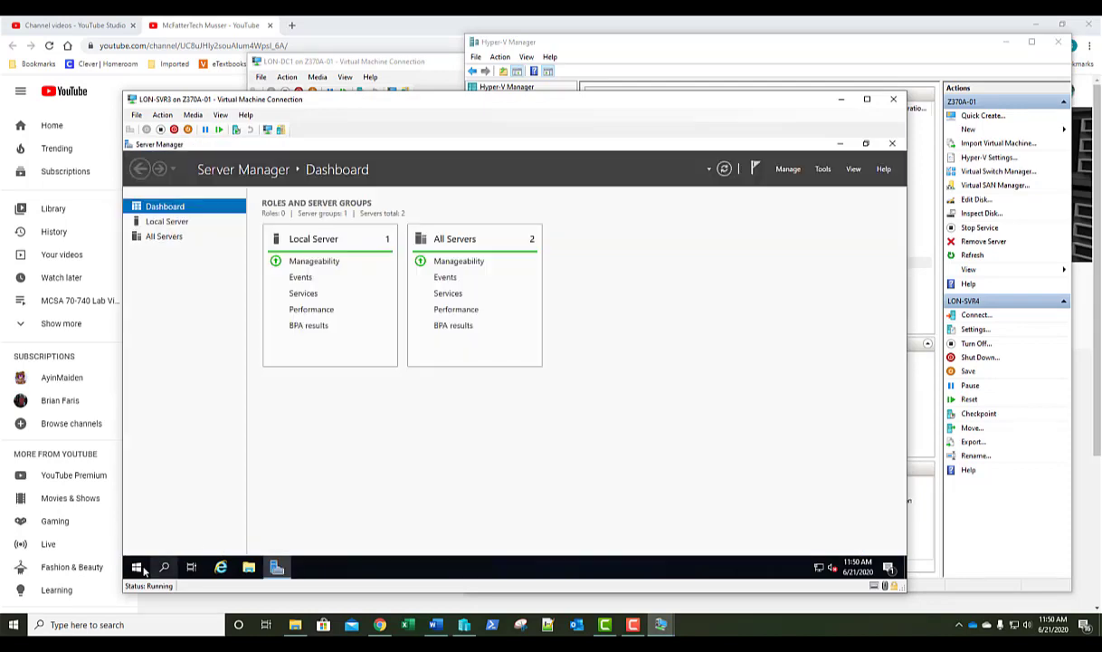
Open Command Prompt as administrator on LON-SVR3 via a 'cmd' Start search.
{"action": "right_click", "coordinate": [136, 568]}
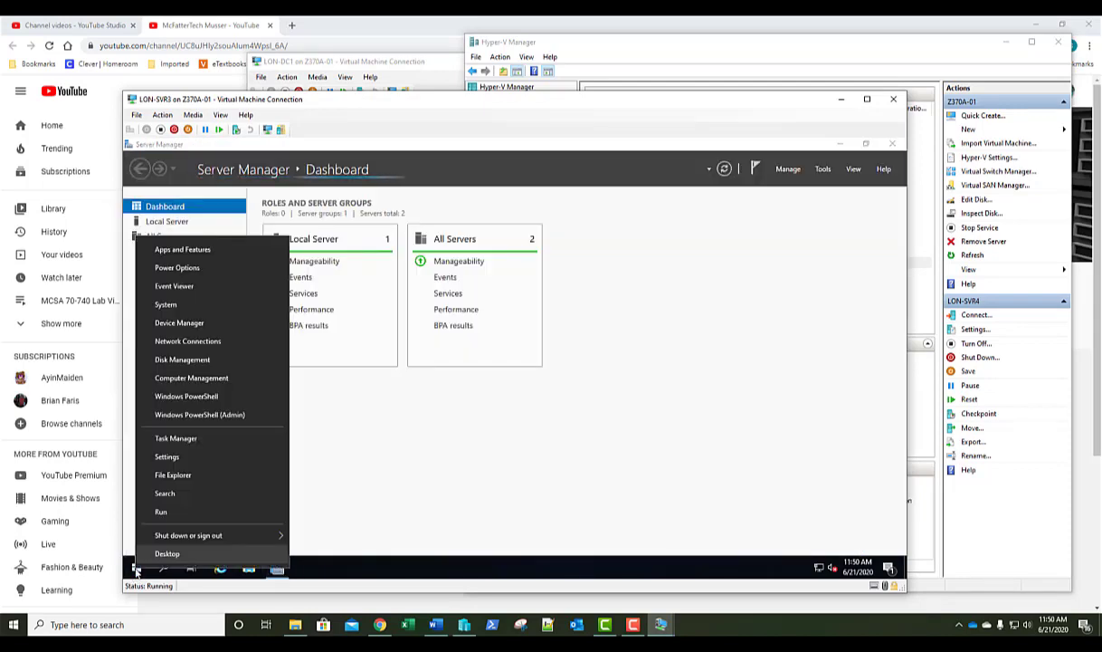
{"action": "left_click", "coordinate": [199, 513]}
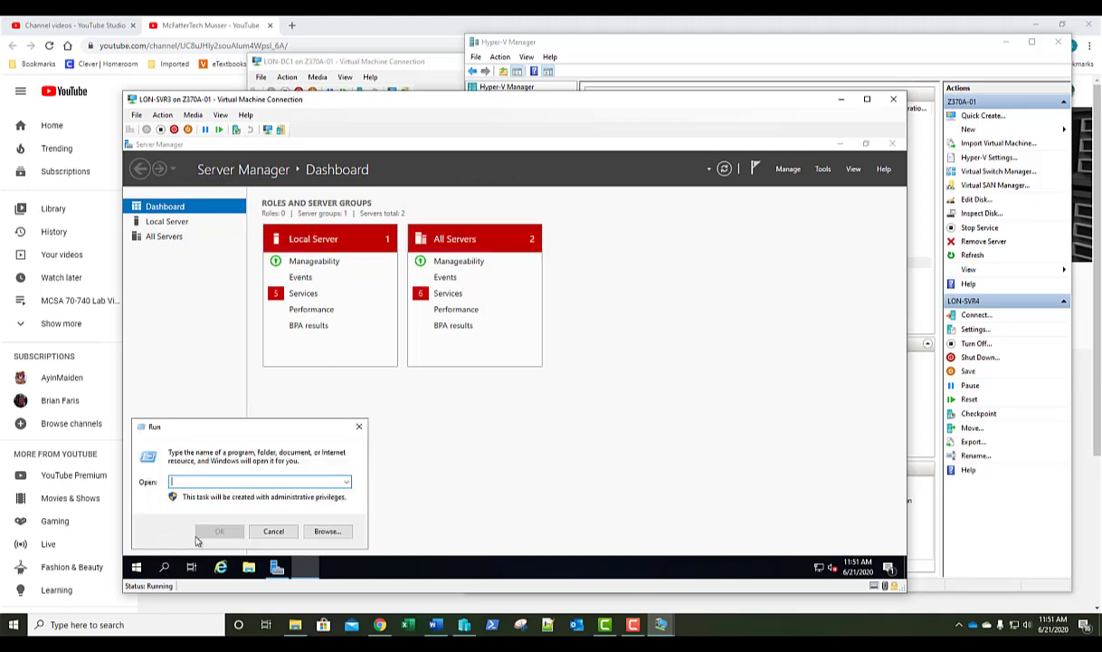
{"action": "left_click", "coordinate": [275, 531]}
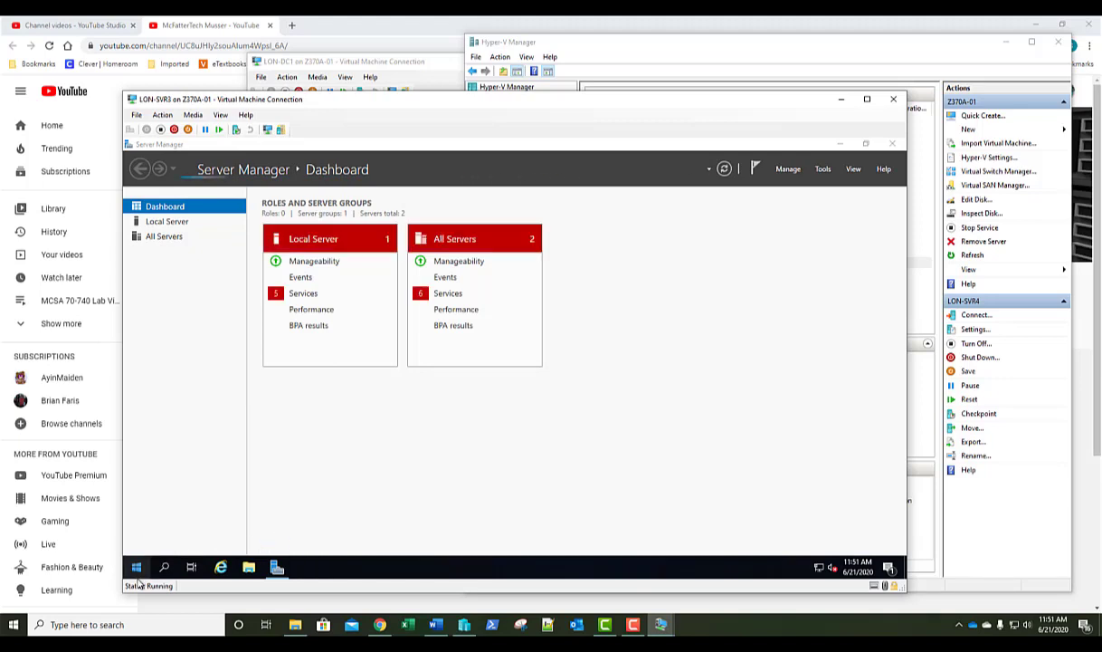
{"action": "left_click", "coordinate": [136, 575]}
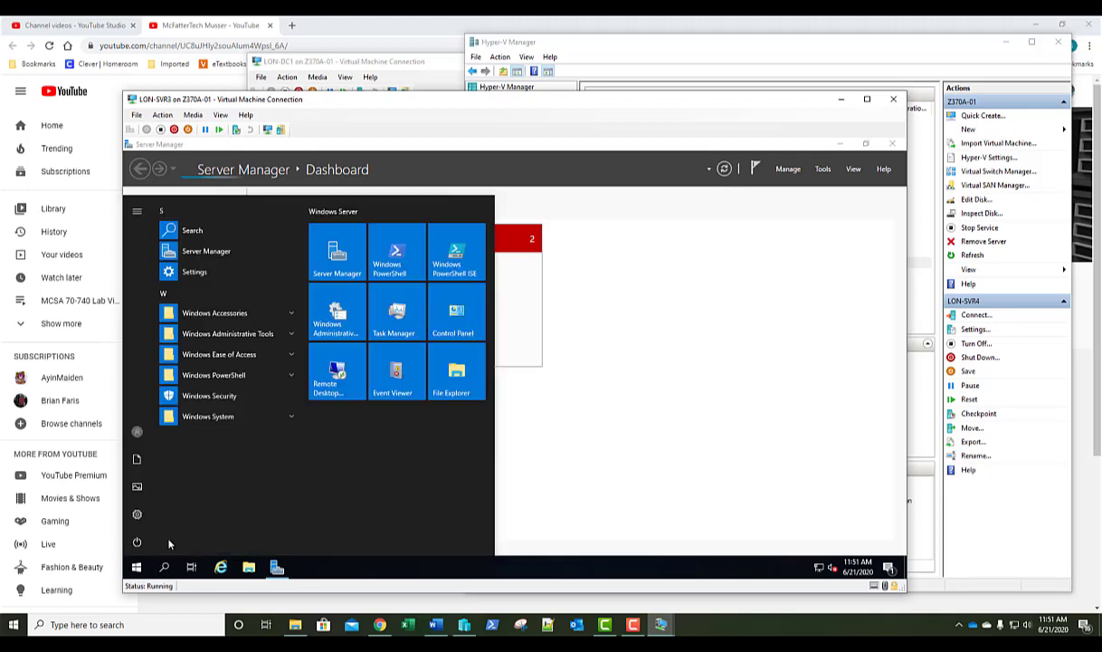
{"action": "type", "text": "cmd"}
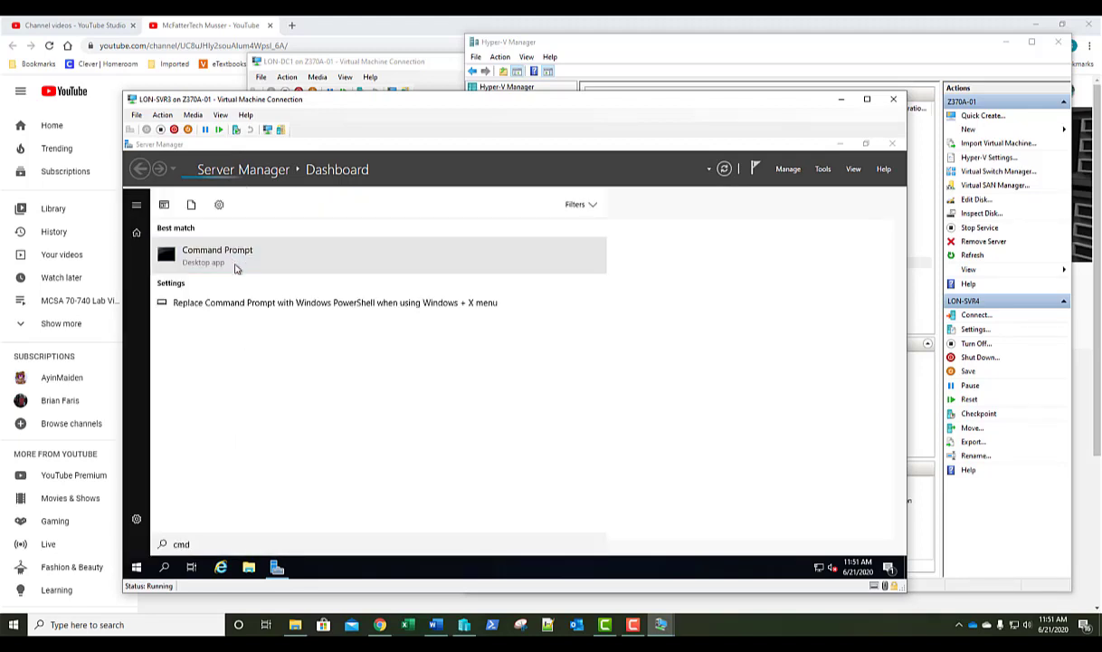
{"action": "right_click", "coordinate": [233, 262]}
{"action": "left_click", "coordinate": [243, 271]}
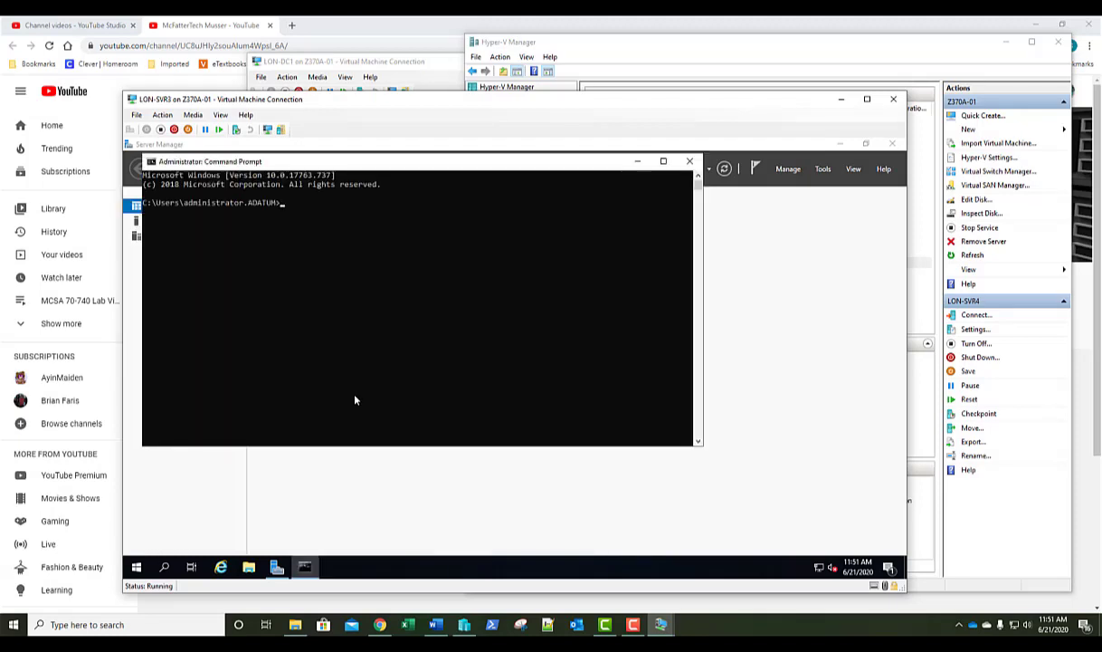
Run 'shutdown /m \\lon-svr4 /r /t00', which fails with error 53, then close Command Prompt.
{"action": "type", "text": "shutdown /m \\\\lon-svr4 /r /t0"}
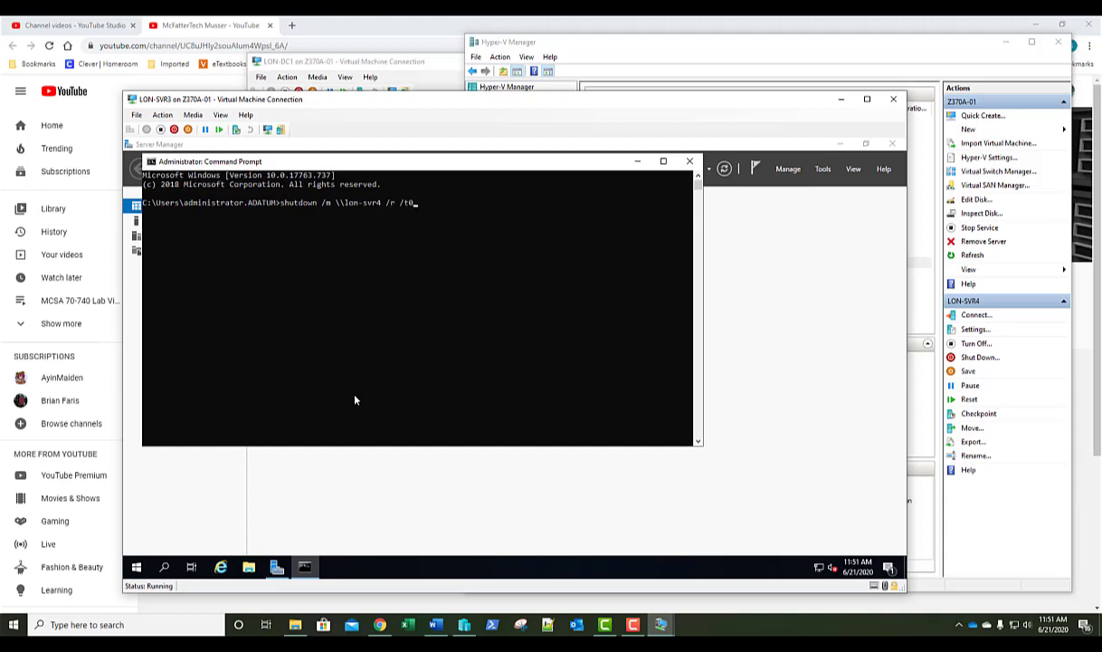
{"action": "key", "text": "BackSpace"}
{"action": "type", "text": " 0"}
{"action": "key", "text": "Return"}
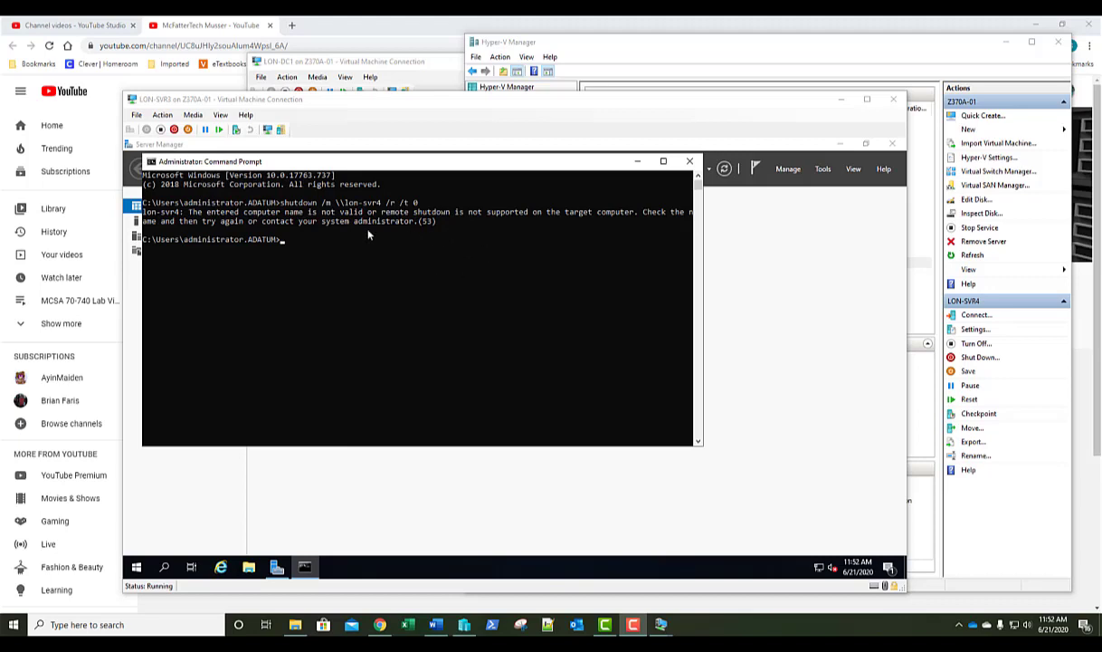
{"action": "left_click", "coordinate": [690, 161]}
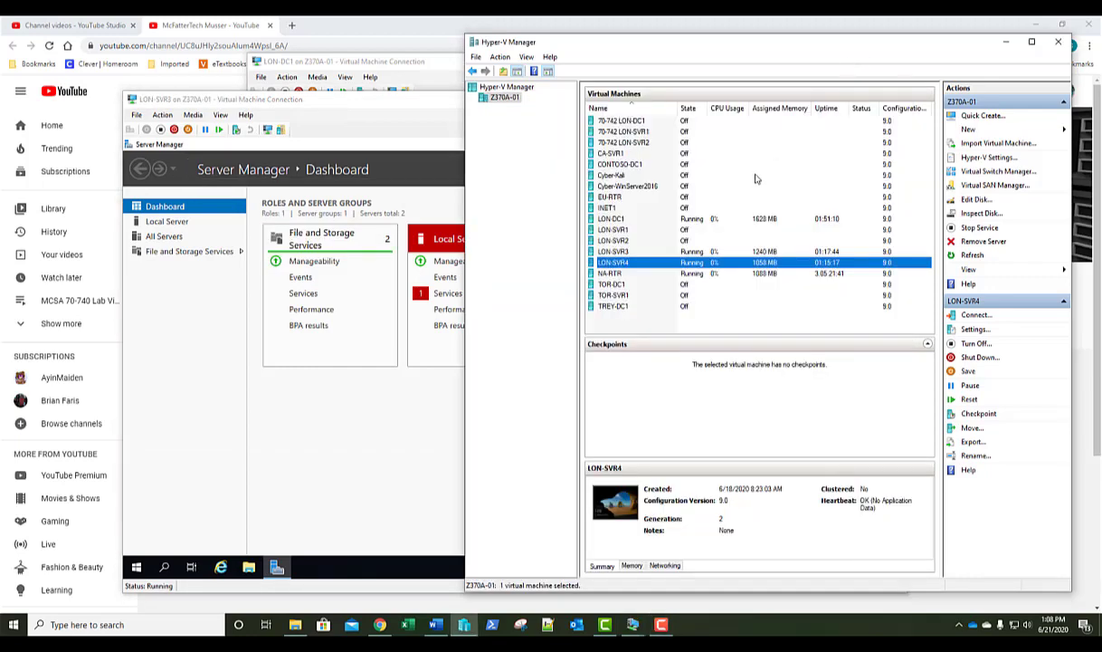
Connect to LON-SVR4 and attempt a domain administrator sign-in with a misspelled user name.
{"action": "double_click", "coordinate": [646, 265]}
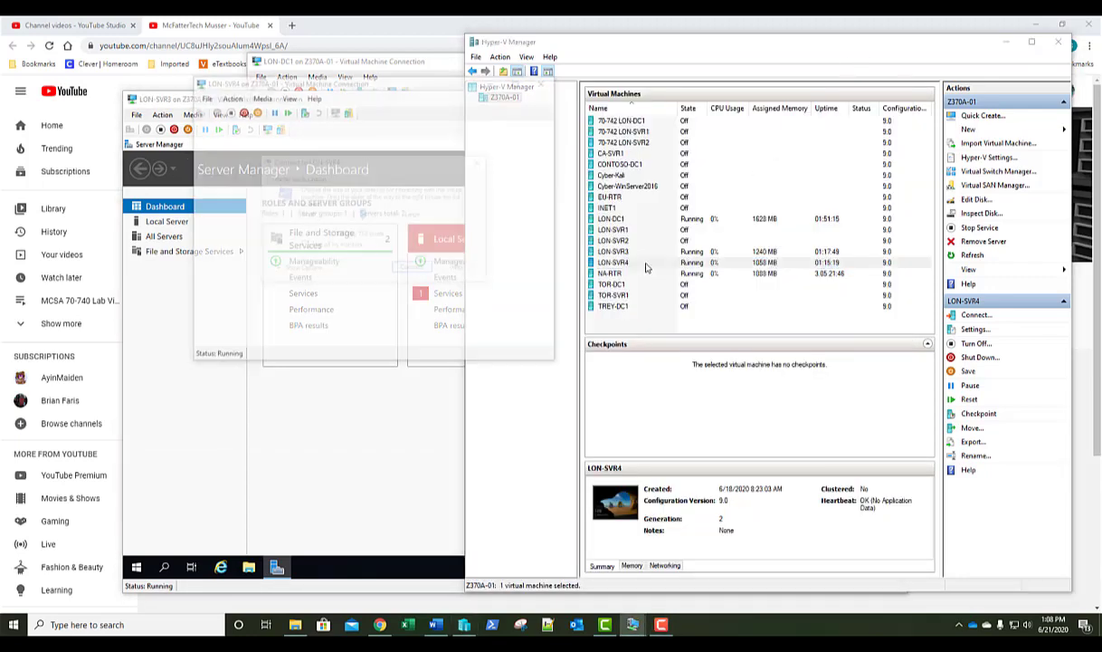
{"action": "left_click", "coordinate": [409, 268]}
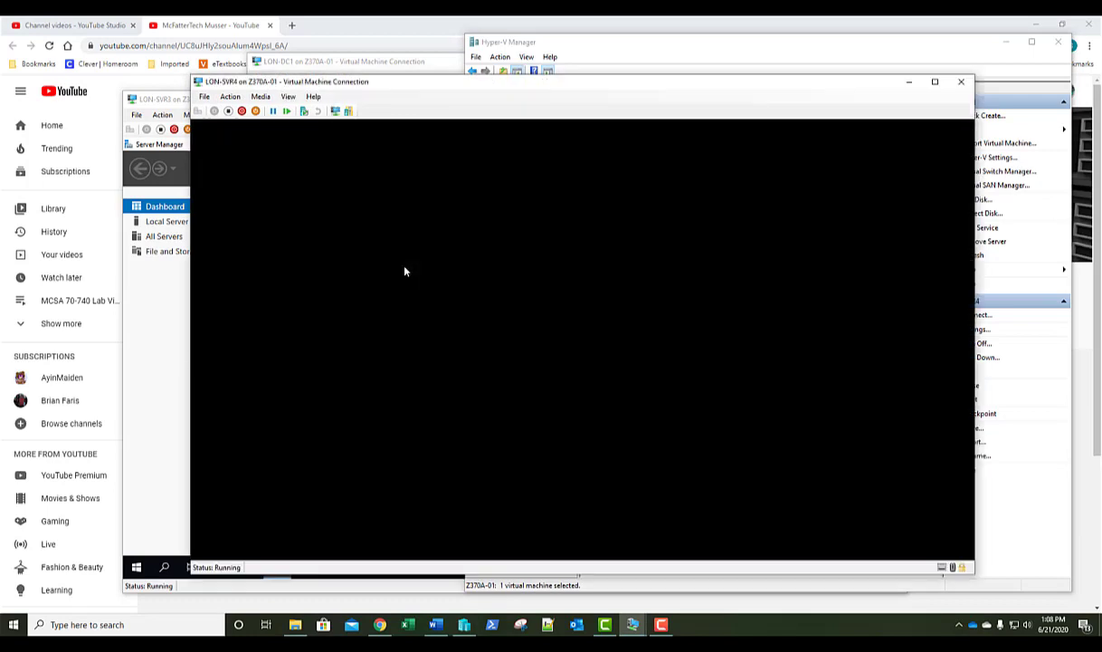
{"action": "type", "text": "ad"}
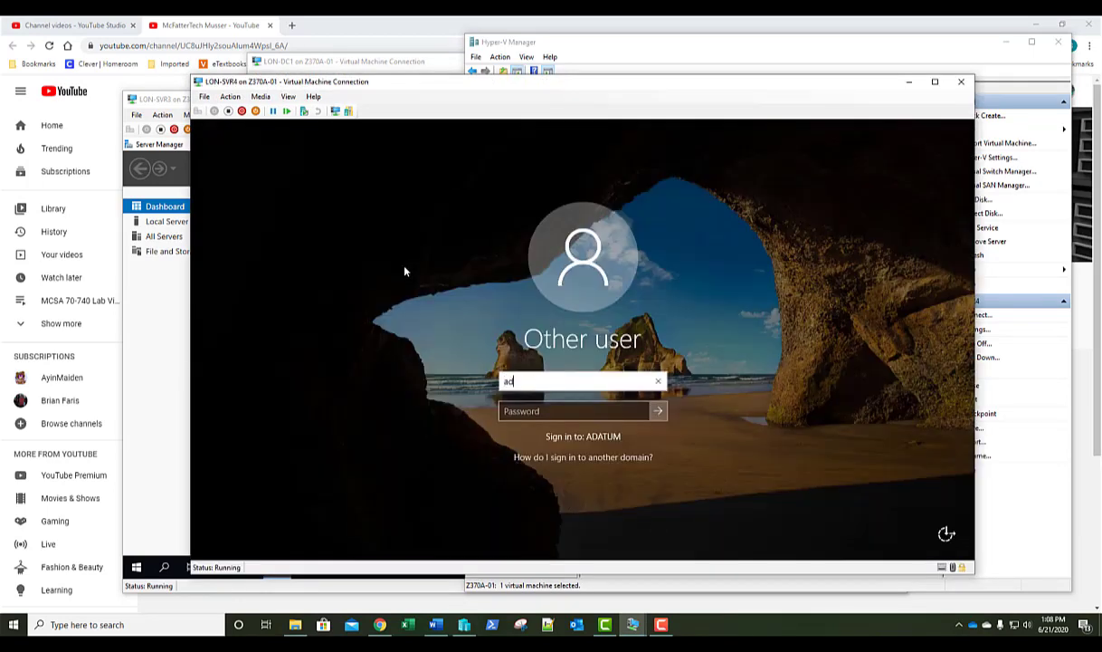
{"action": "type", "text": "atum\\ad"}
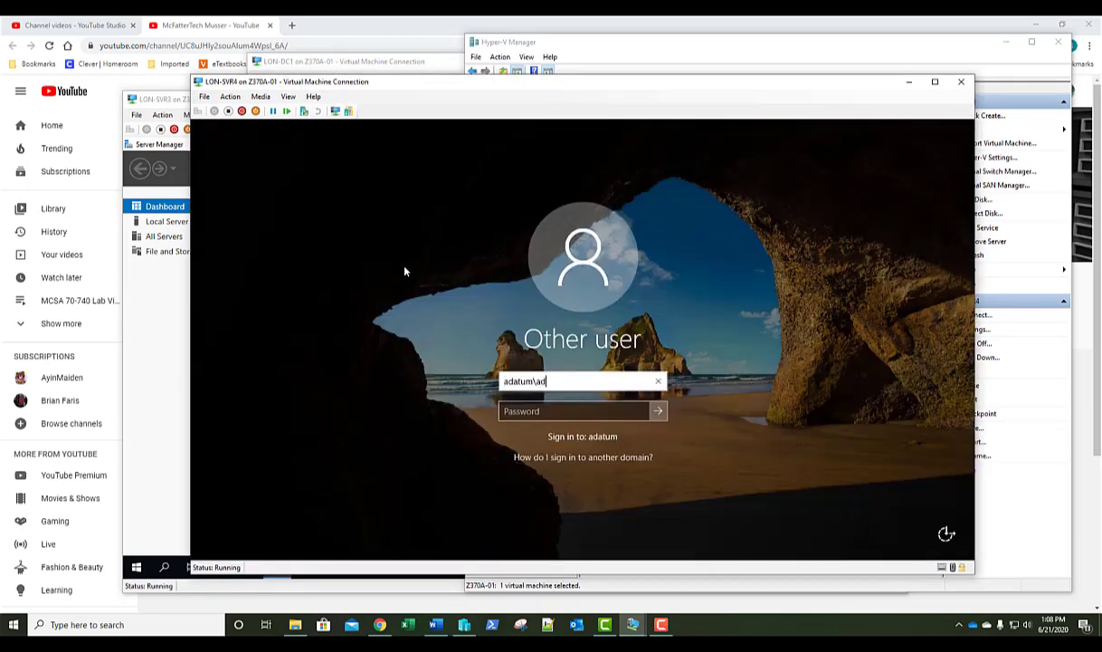
{"action": "type", "text": "miistrator"}
{"action": "key", "text": "Tab"}
{"action": "type", "text": "Pa"}
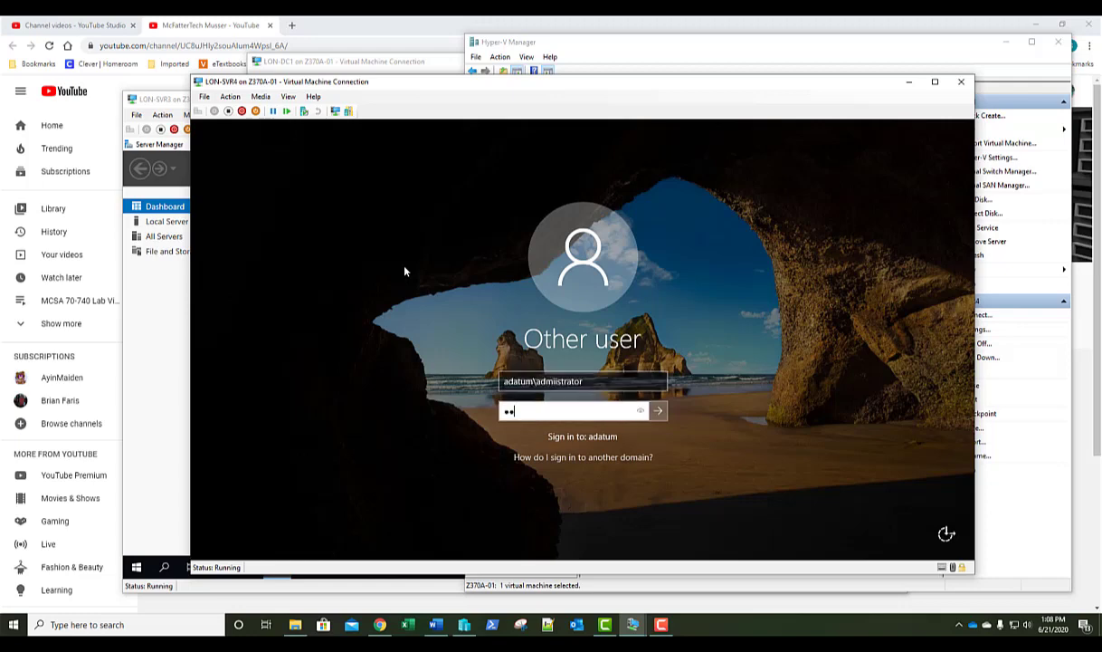
{"action": "type", "text": "$$w0rd"}
{"action": "key", "text": "Return"}
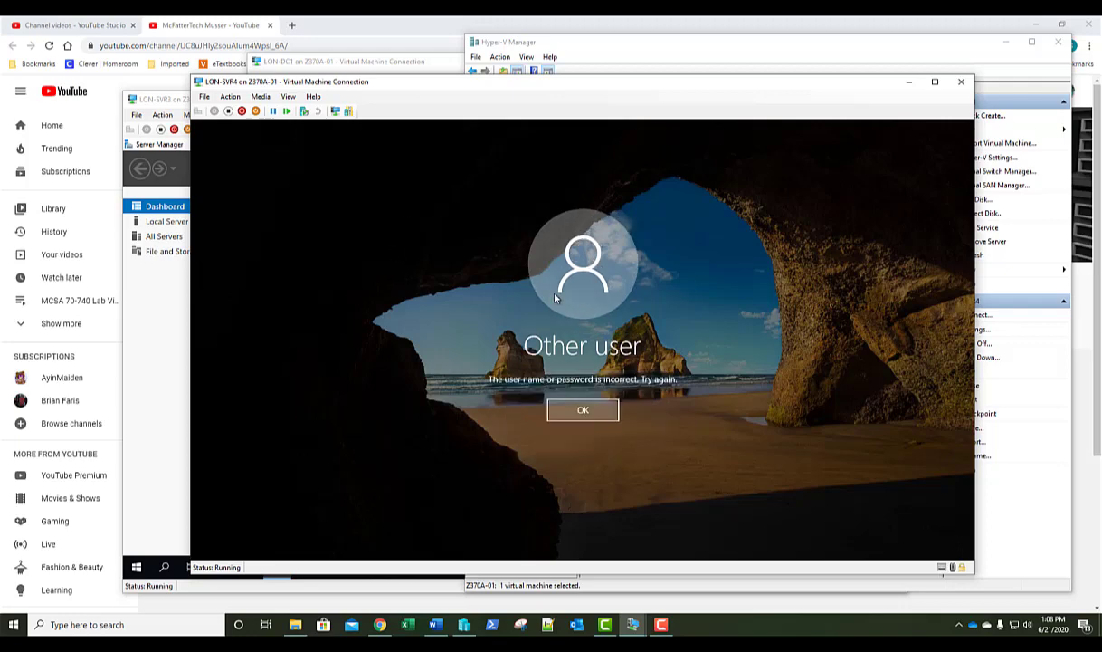
Correct the user name, re-enter the password, and sign in as domain administrator.
{"action": "left_click", "coordinate": [597, 412]}
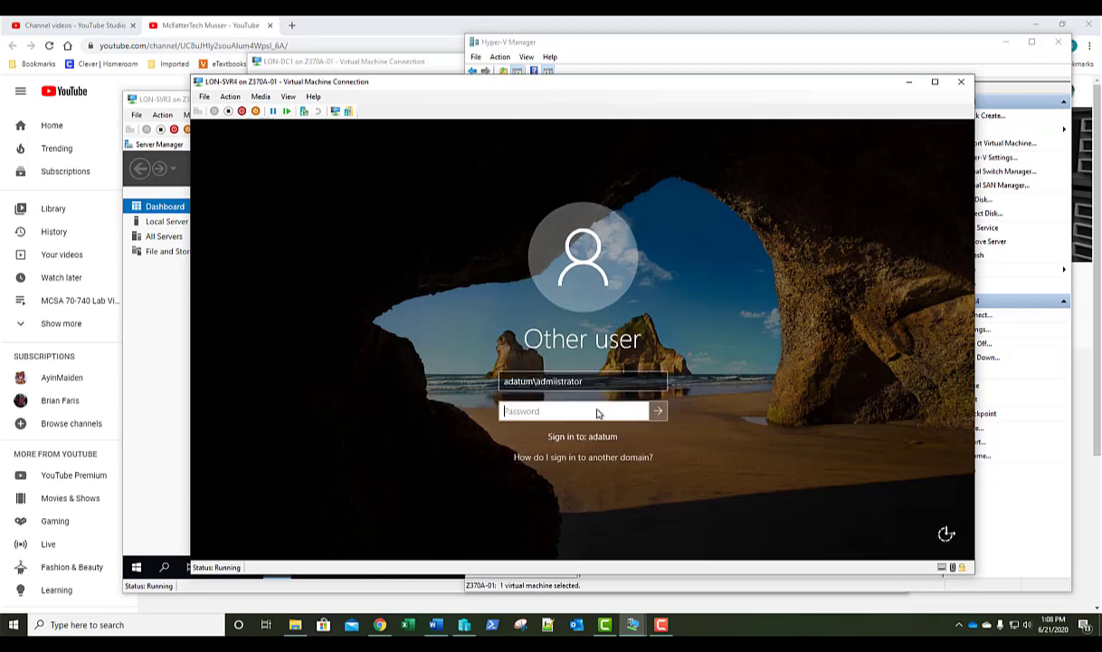
{"action": "left_click", "coordinate": [557, 383]}
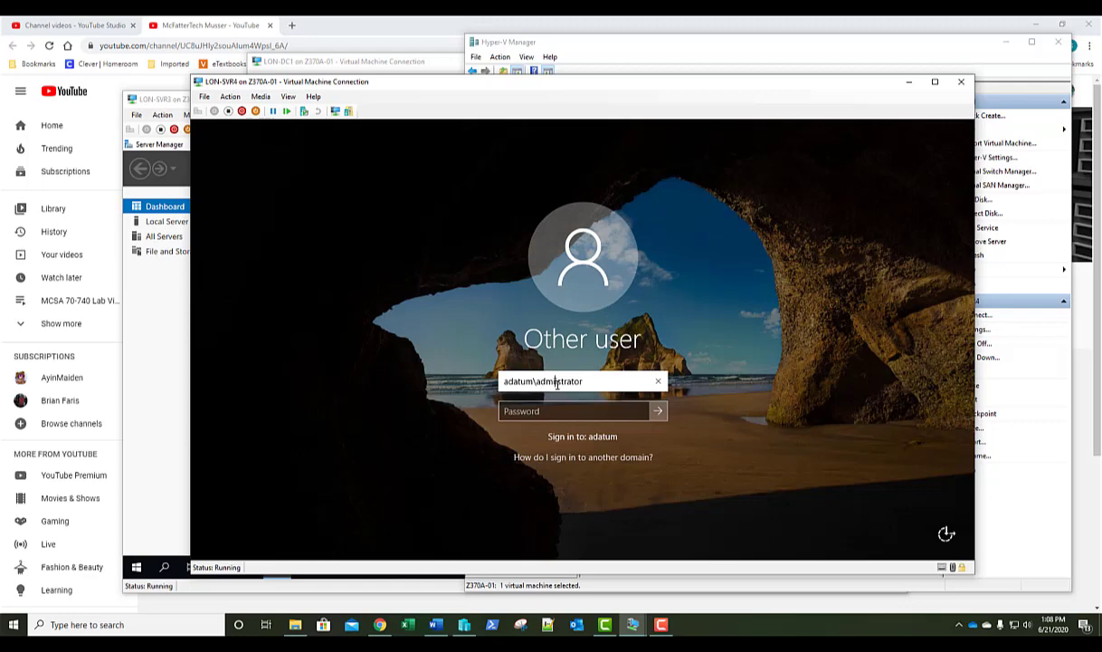
{"action": "type", "text": "n"}
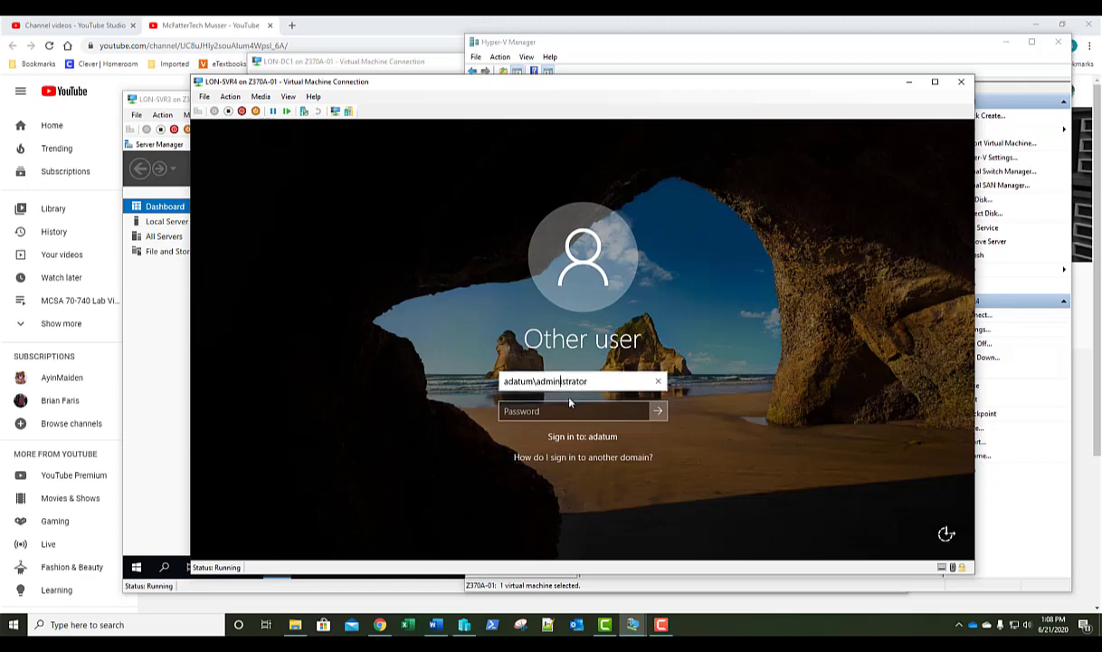
{"action": "left_click", "coordinate": [569, 412]}
{"action": "type", "text": "Pa55w.rd"}
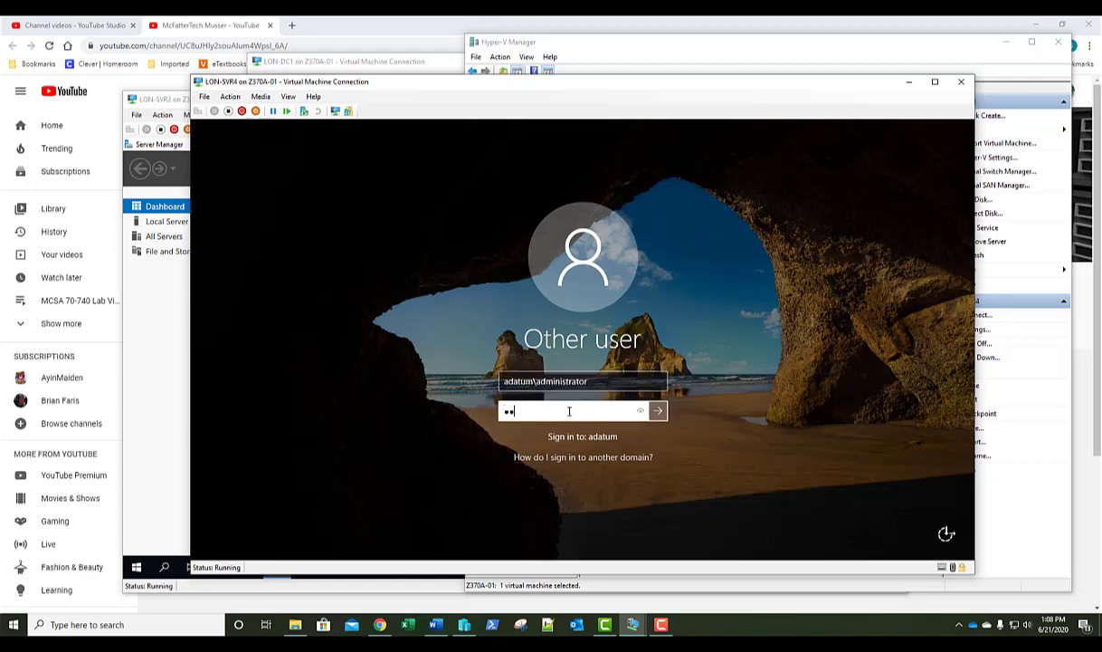
{"action": "key", "text": "Return"}
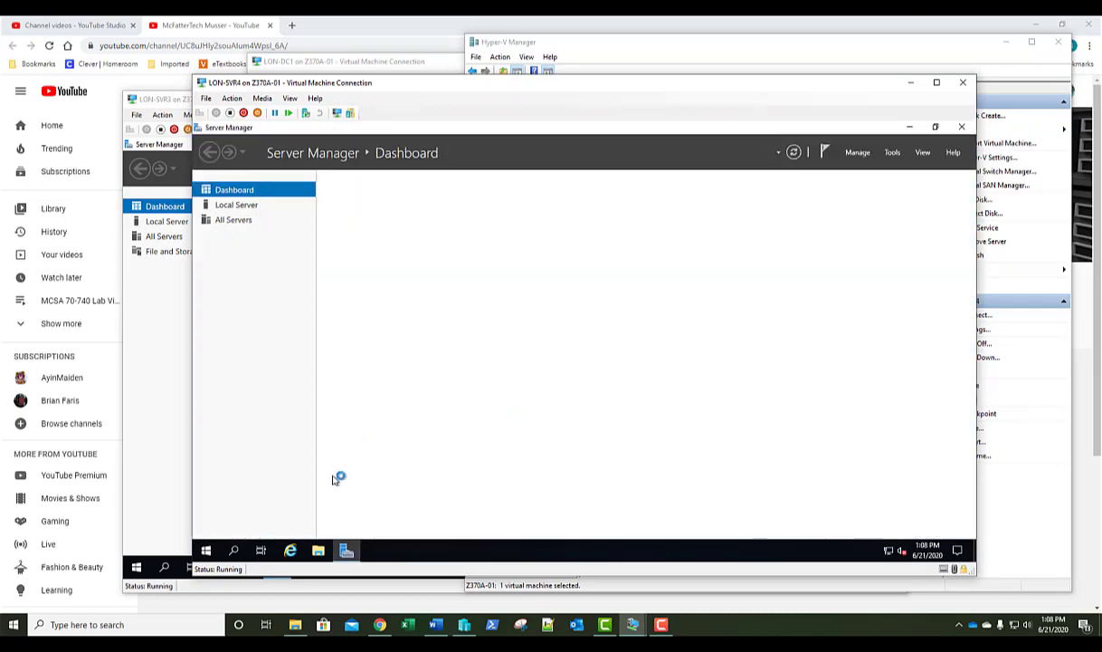
Restart LON-SVR4 from the Start menu with reason Other (Planned), then exit its disconnected console.
{"action": "left_click", "coordinate": [207, 549]}
{"action": "left_click", "coordinate": [206, 527]}
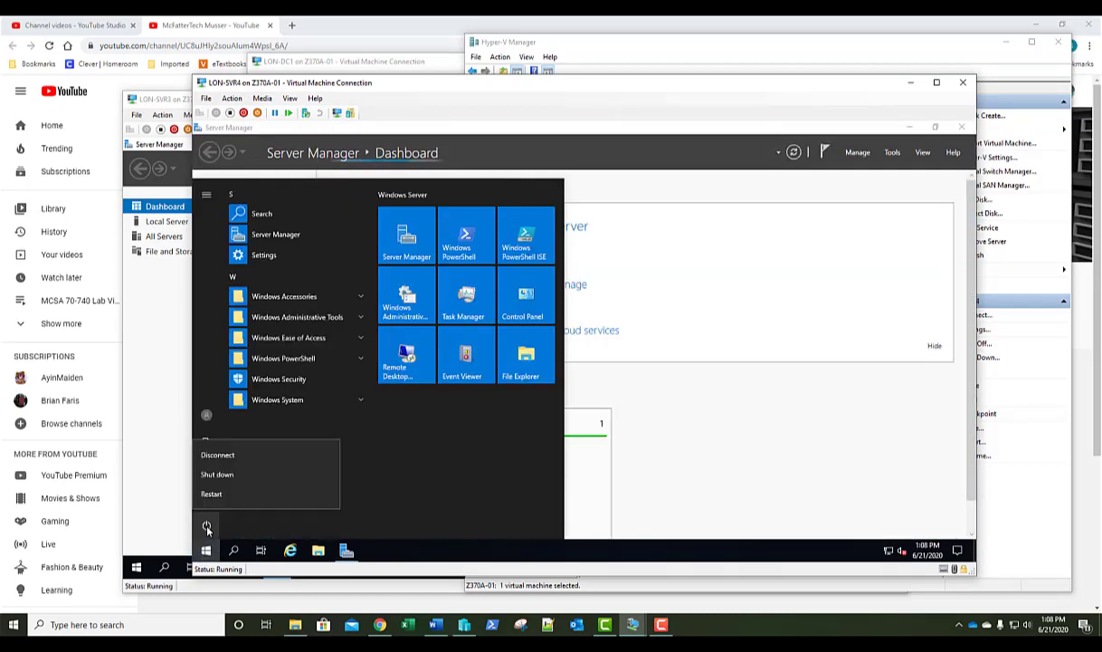
{"action": "left_click", "coordinate": [217, 495]}
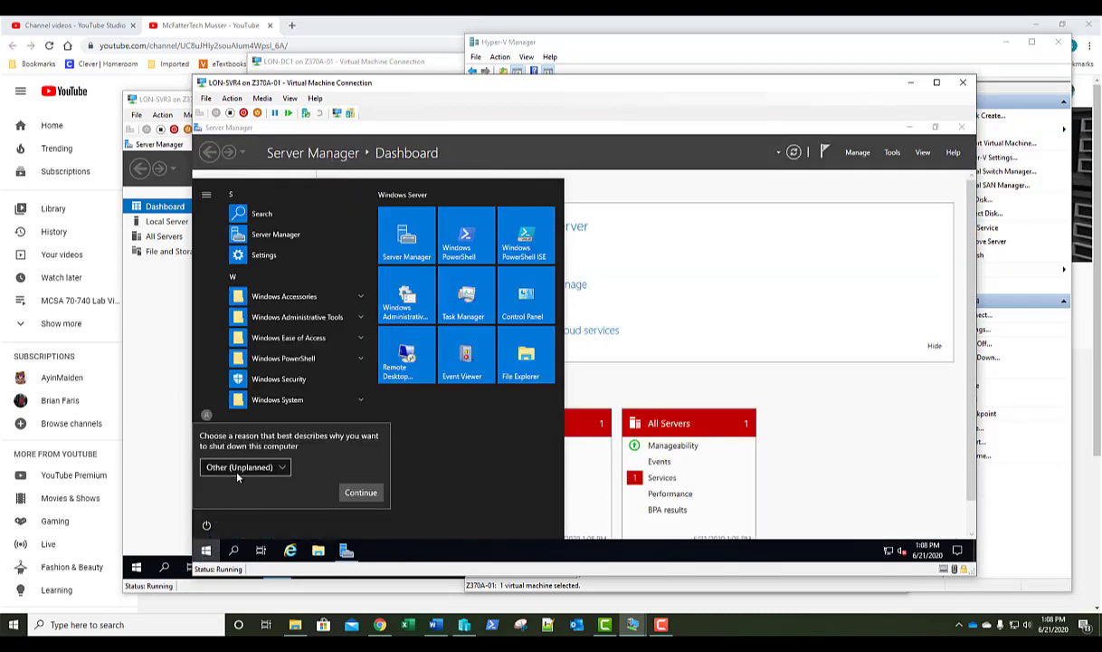
{"action": "left_click", "coordinate": [226, 447]}
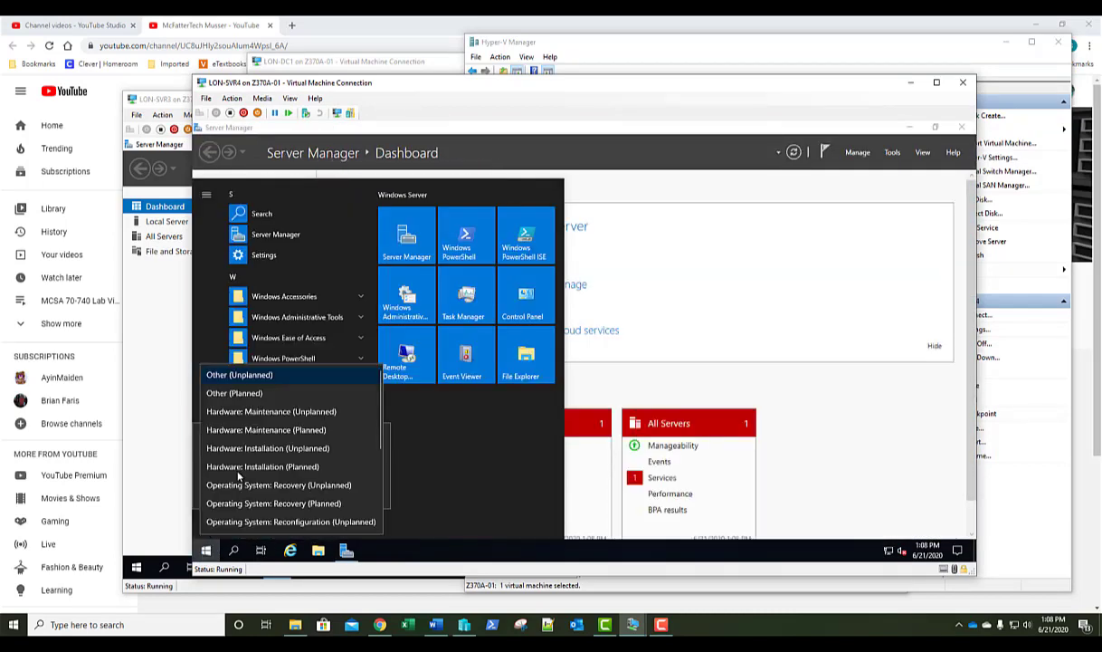
{"action": "left_click", "coordinate": [241, 395]}
{"action": "left_click", "coordinate": [360, 491]}
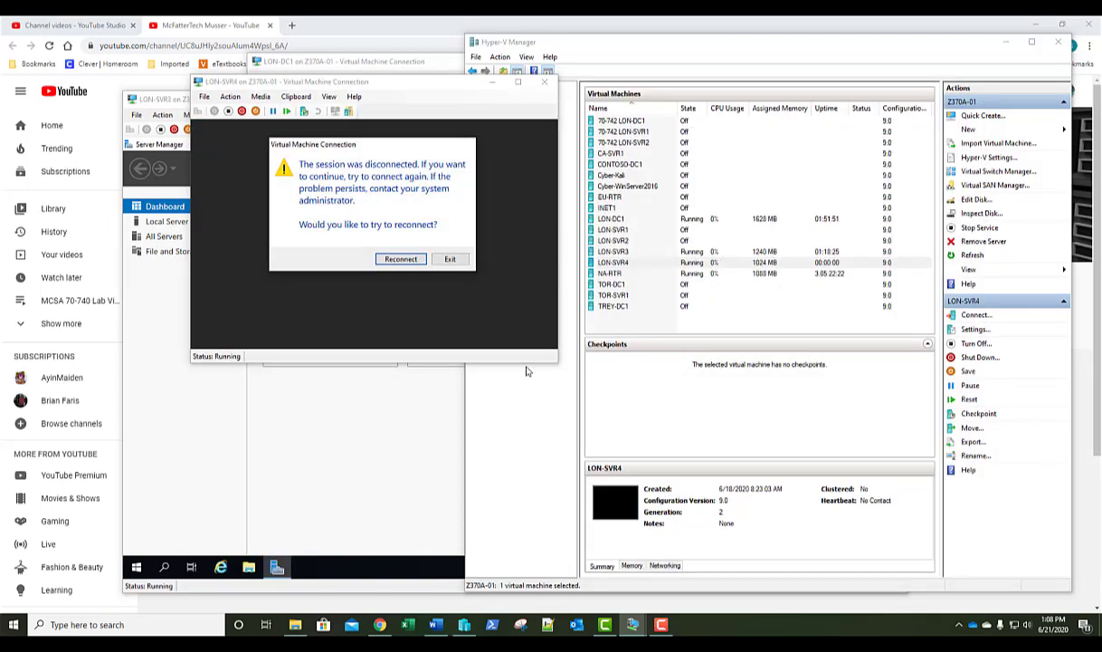
{"action": "left_click", "coordinate": [451, 260]}
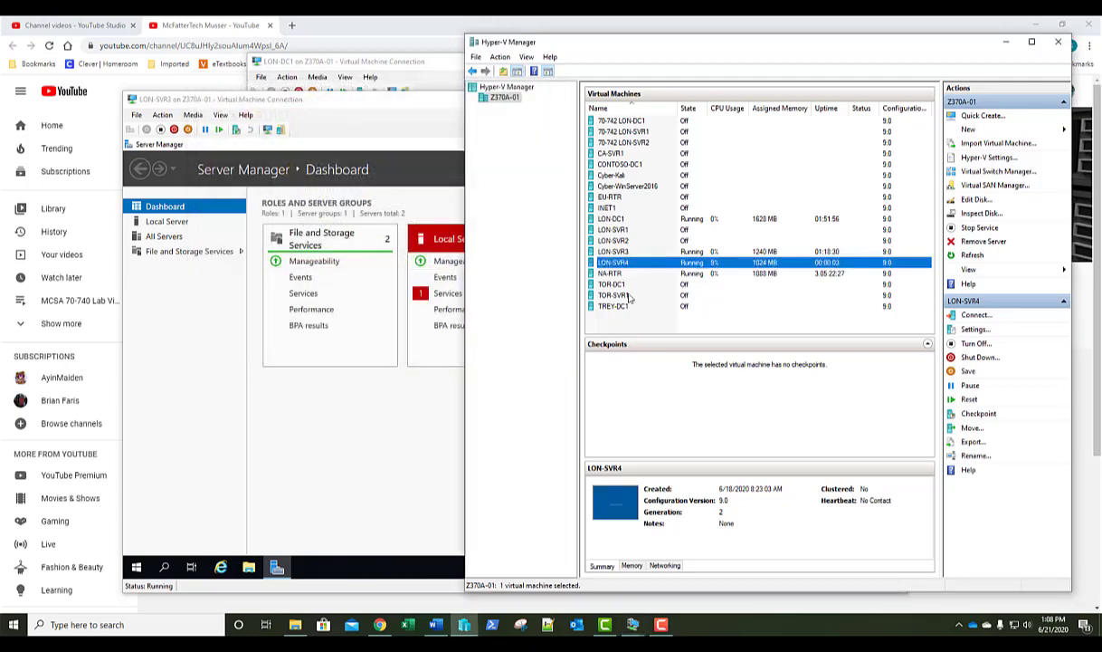